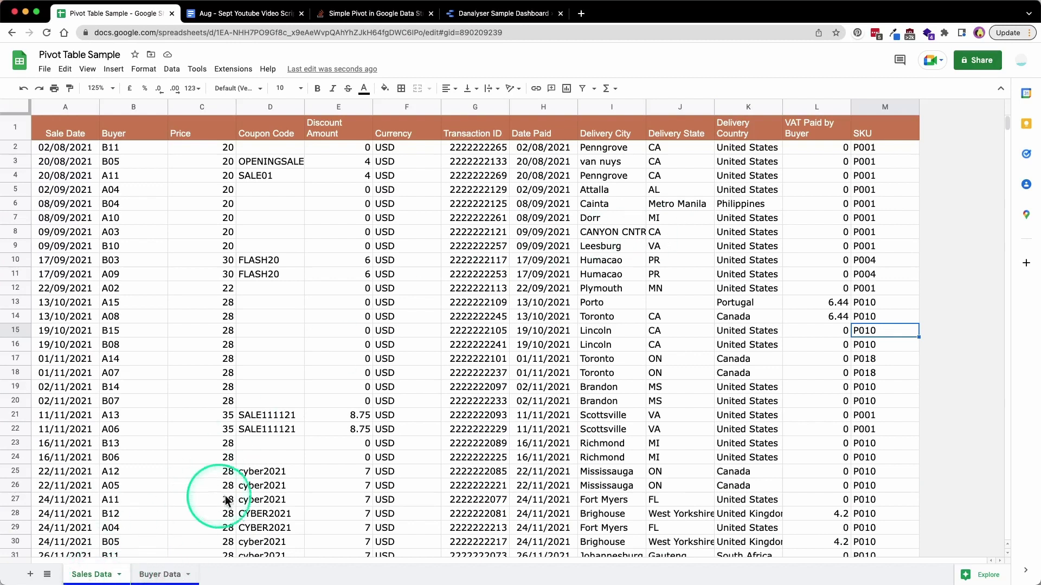
Return to the Sales Data sheet of the Pivot Table Sample spreadsheet.
{"action": "left_click", "coordinate": [159, 575]}
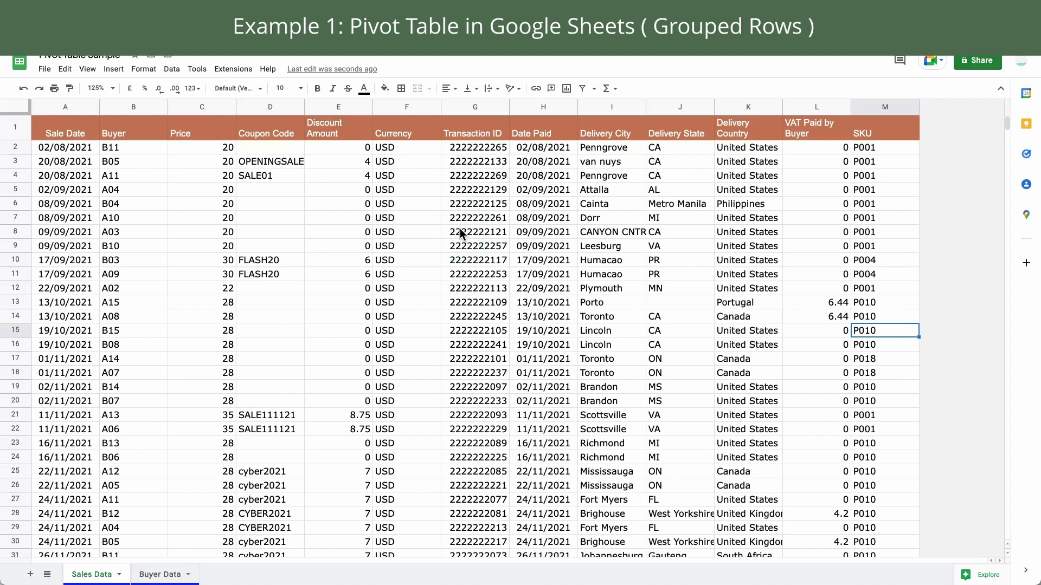
Build a new-sheet pivot table (Pivot Table 3) from Sales Data columns A–M.
{"action": "left_click_drag", "start_coordinate": [461, 233], "coordinate": [879, 110]}
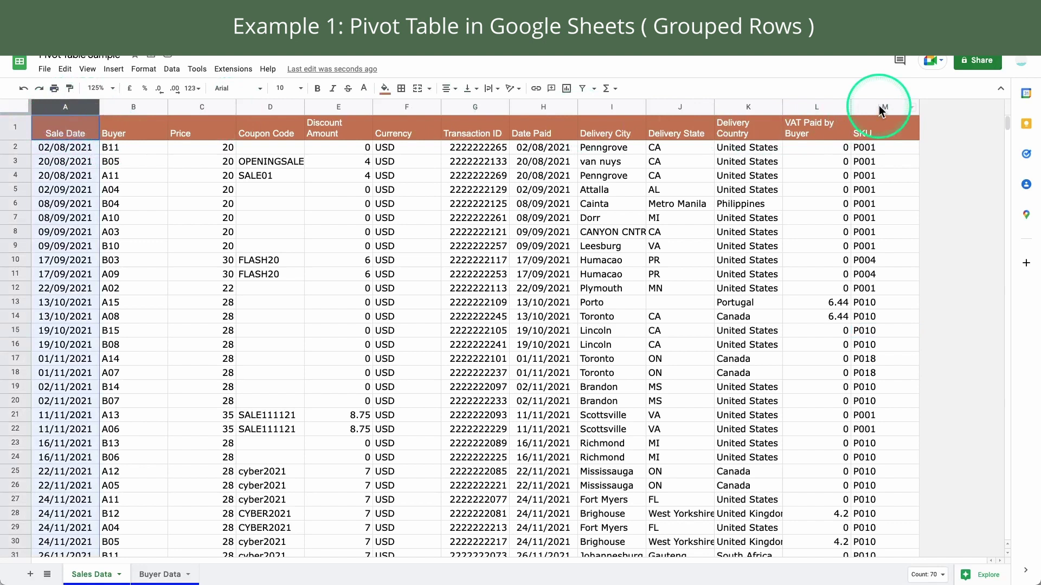
{"action": "left_click", "coordinate": [879, 110], "text": "shift"}
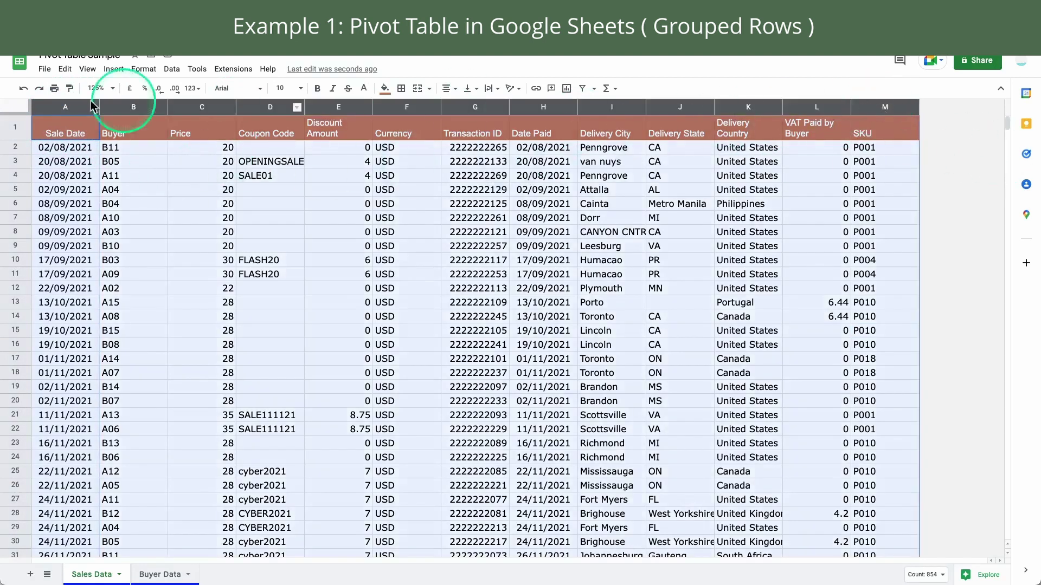
{"action": "left_click", "coordinate": [106, 75]}
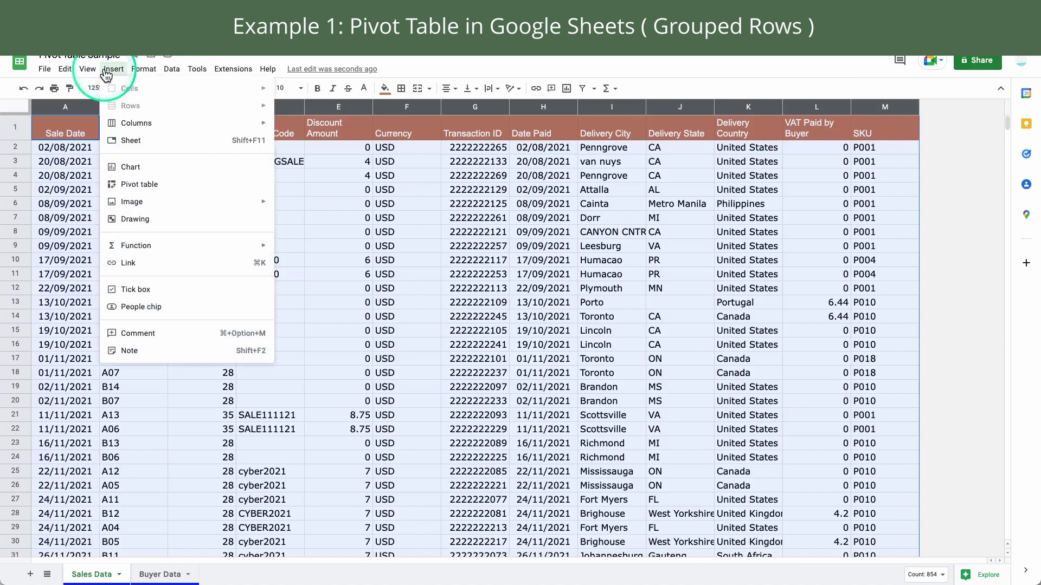
{"action": "left_click", "coordinate": [164, 188]}
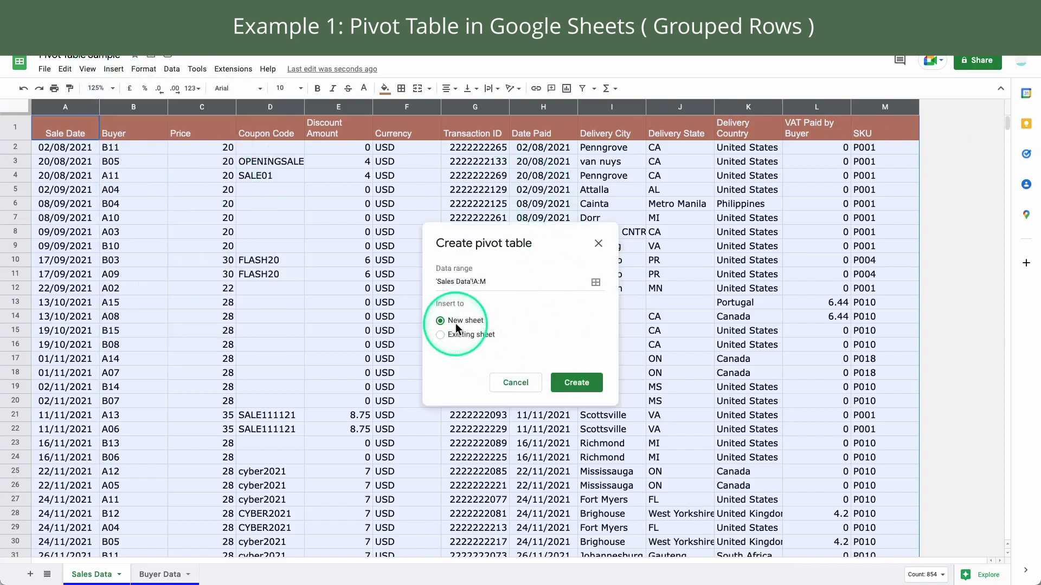
{"action": "left_click", "coordinate": [575, 383]}
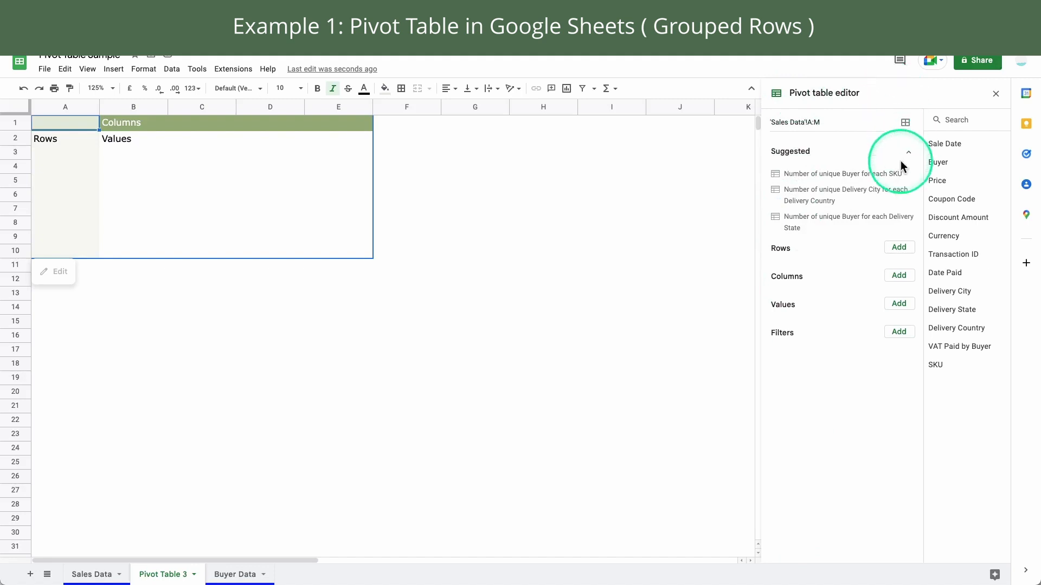
Add Delivery Country and Delivery State as pivot rows, with SUM of Price as values.
{"action": "left_click", "coordinate": [901, 247]}
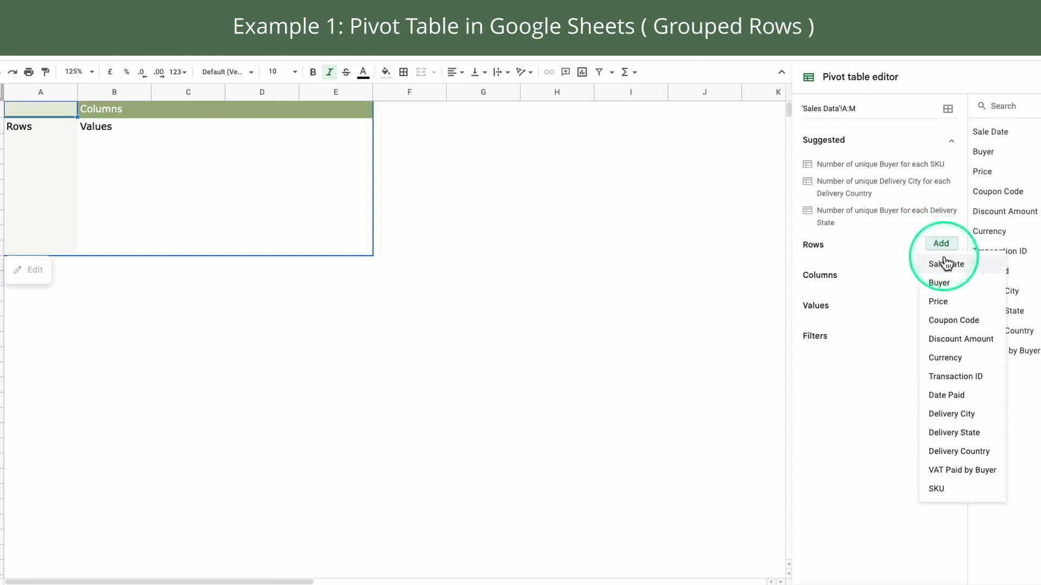
{"action": "left_click", "coordinate": [958, 452]}
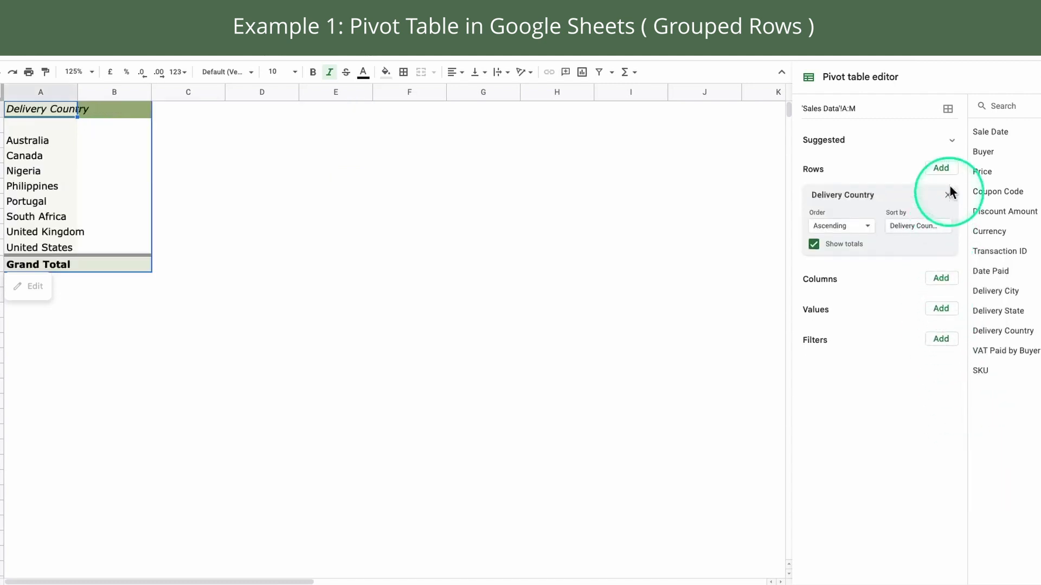
{"action": "left_click", "coordinate": [944, 172]}
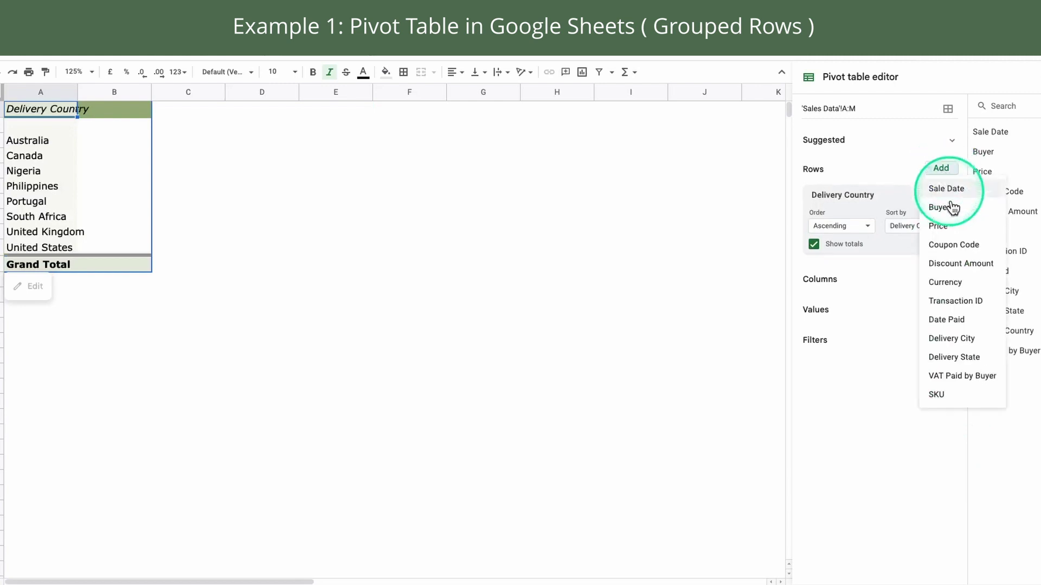
{"action": "left_click", "coordinate": [969, 360]}
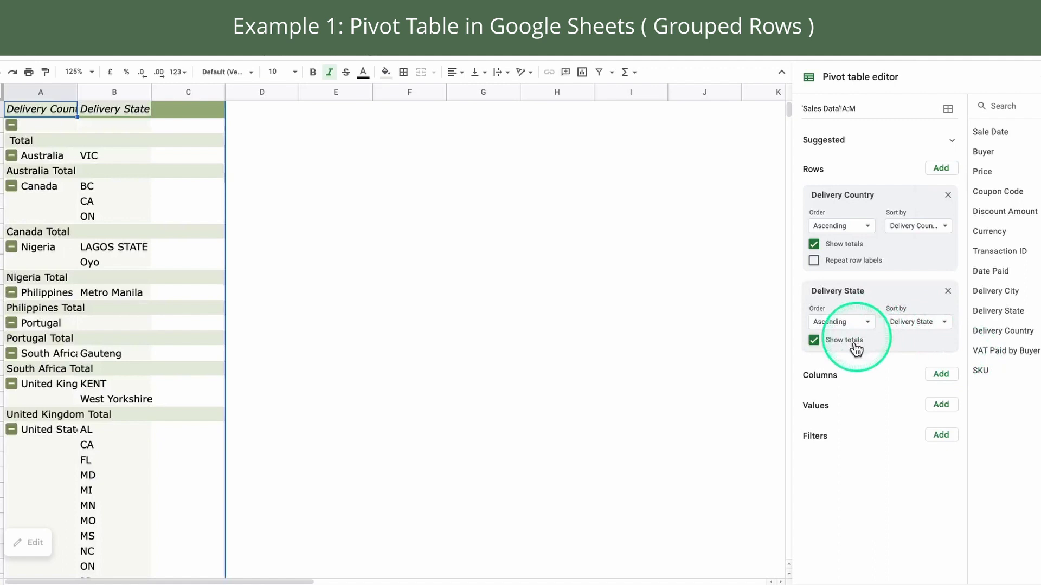
{"action": "left_click", "coordinate": [941, 407]}
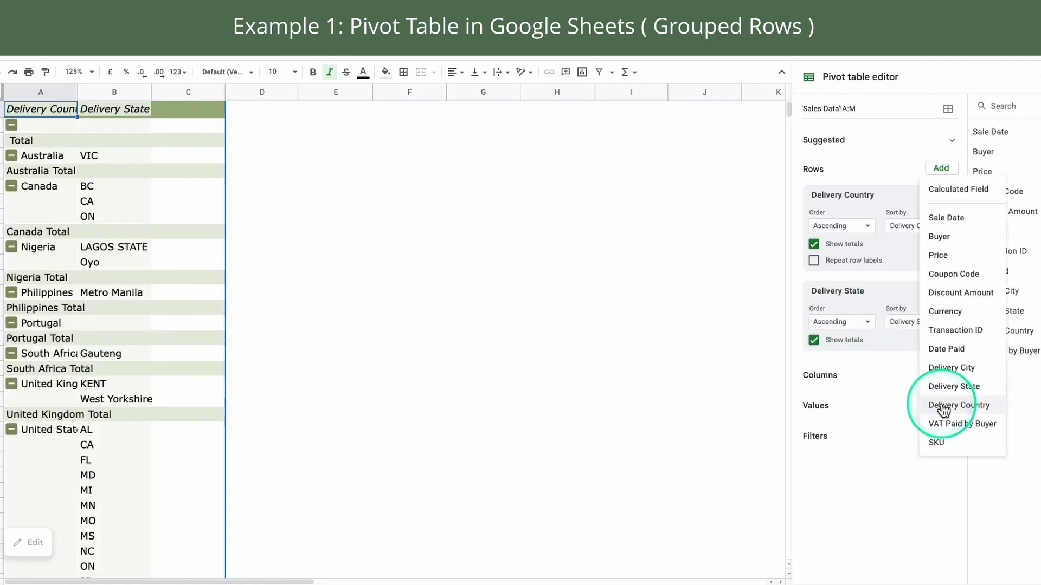
{"action": "left_click", "coordinate": [955, 262]}
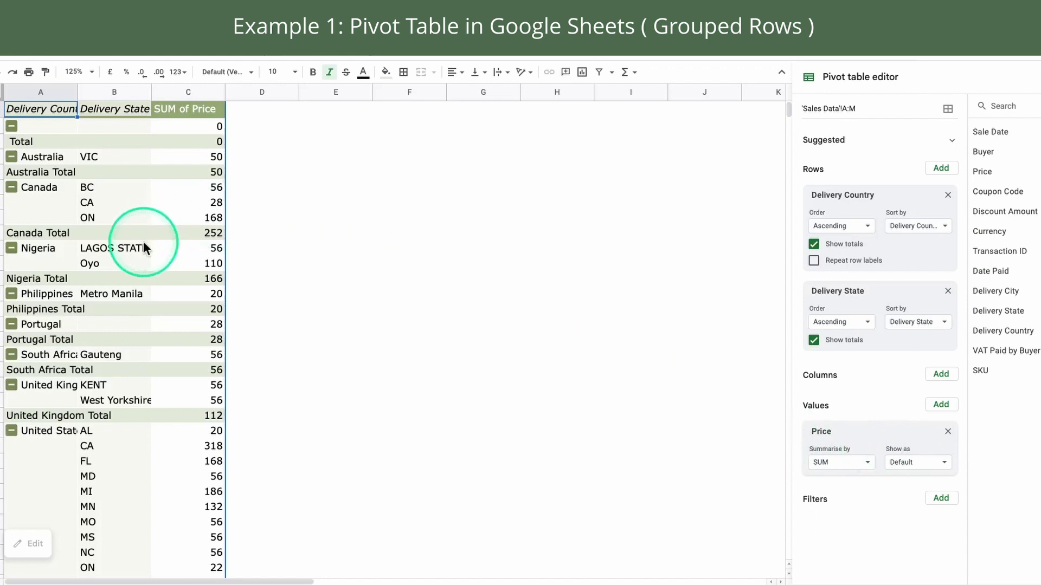
Widen pivot columns A and B so country and state names fit, then review the table.
{"action": "left_click_drag", "start_coordinate": [77, 88], "coordinate": [142, 88]}
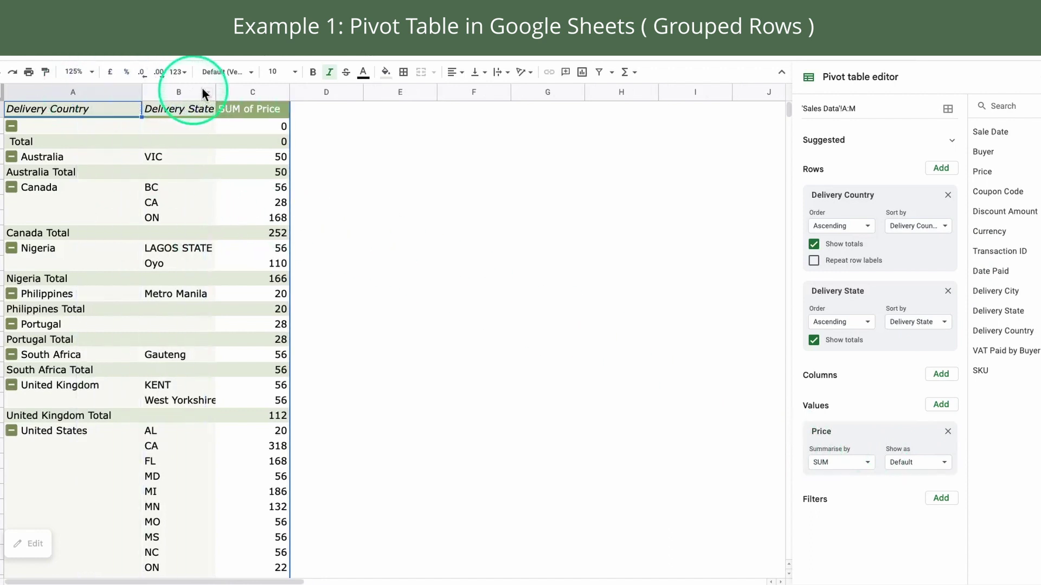
{"action": "left_click_drag", "start_coordinate": [215, 89], "coordinate": [325, 91]}
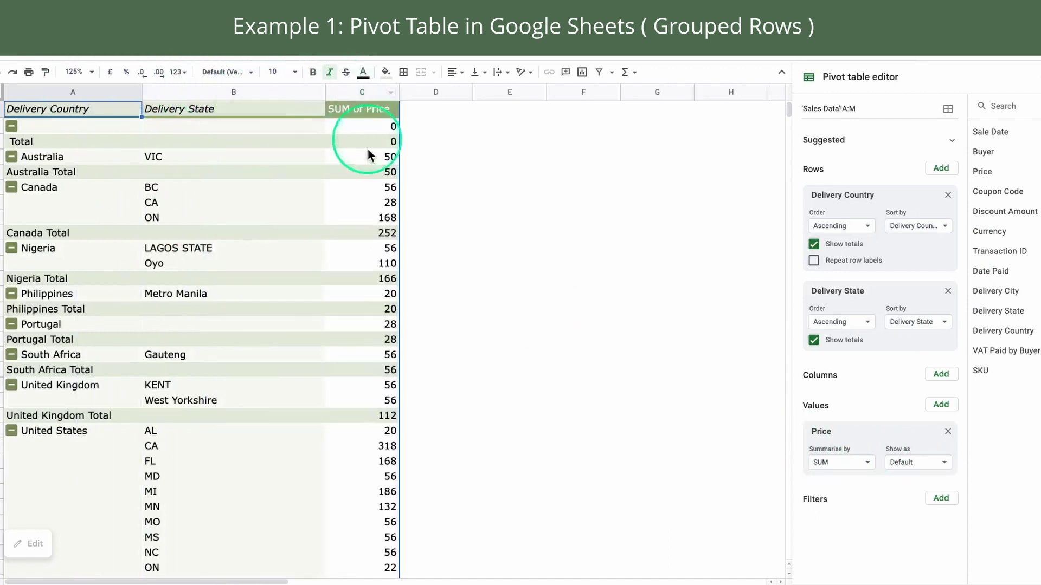
{"action": "scroll", "coordinate": [324, 300], "scroll_direction": "down", "scroll_amount": 5}
{"action": "scroll", "coordinate": [324, 298], "scroll_direction": "up", "scroll_amount": 5}
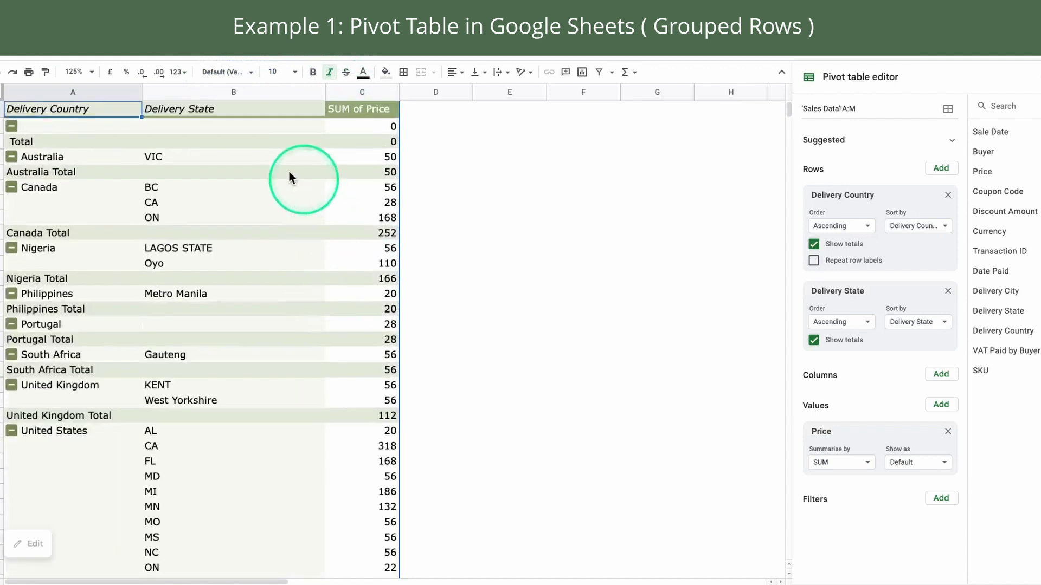
{"action": "scroll", "coordinate": [204, 352], "scroll_direction": "down", "scroll_amount": 4}
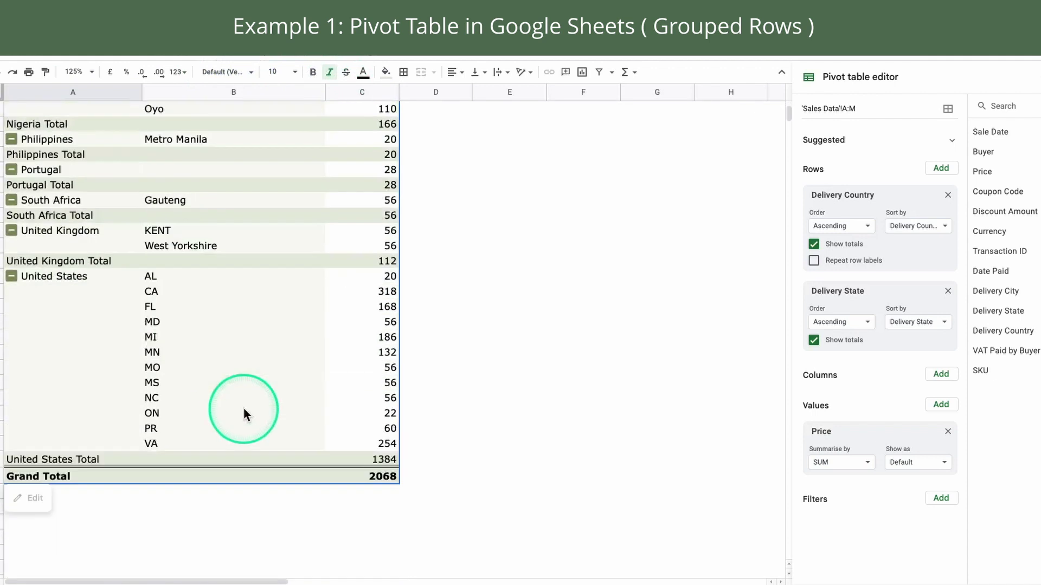
{"action": "scroll", "coordinate": [246, 414], "scroll_direction": "down", "scroll_amount": 2}
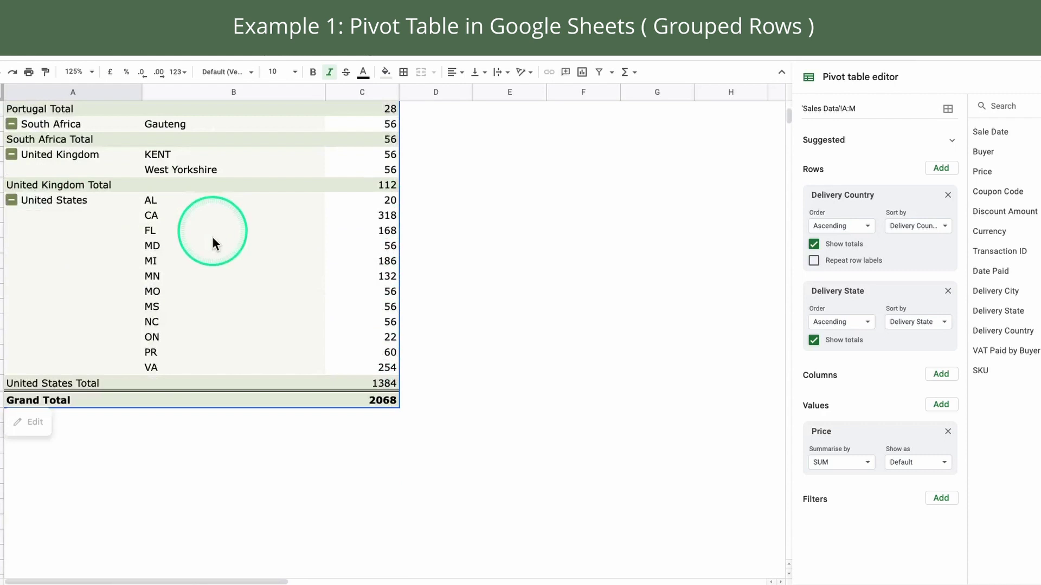
{"action": "scroll", "coordinate": [367, 384], "scroll_direction": "up", "scroll_amount": 6}
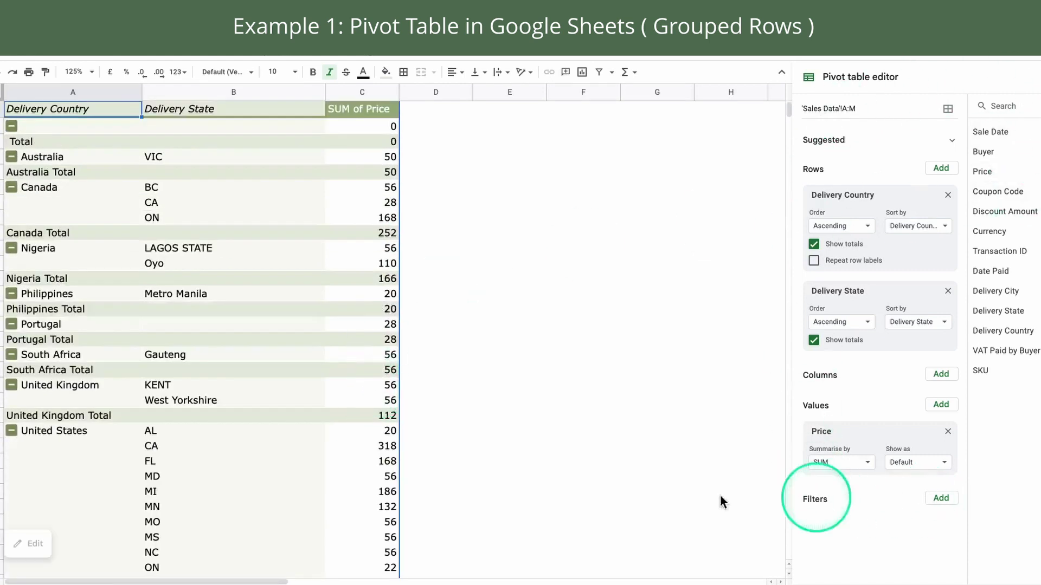
{"action": "scroll", "coordinate": [157, 244], "scroll_direction": "down", "scroll_amount": 5}
{"action": "scroll", "coordinate": [179, 352], "scroll_direction": "up", "scroll_amount": 5}
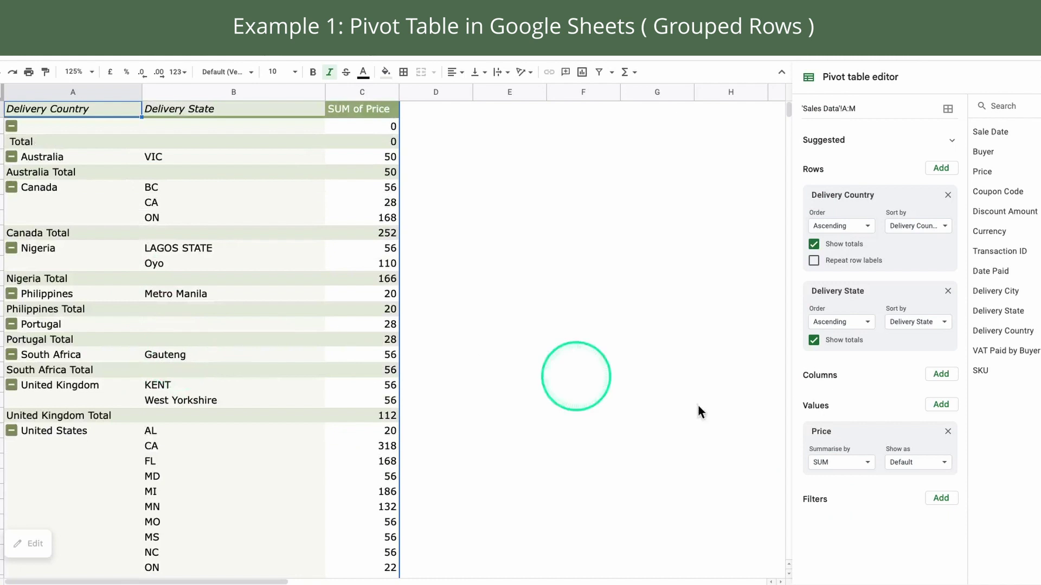
Add Delivery Country as a pivot filter and open its value list.
{"action": "left_click", "coordinate": [940, 498]}
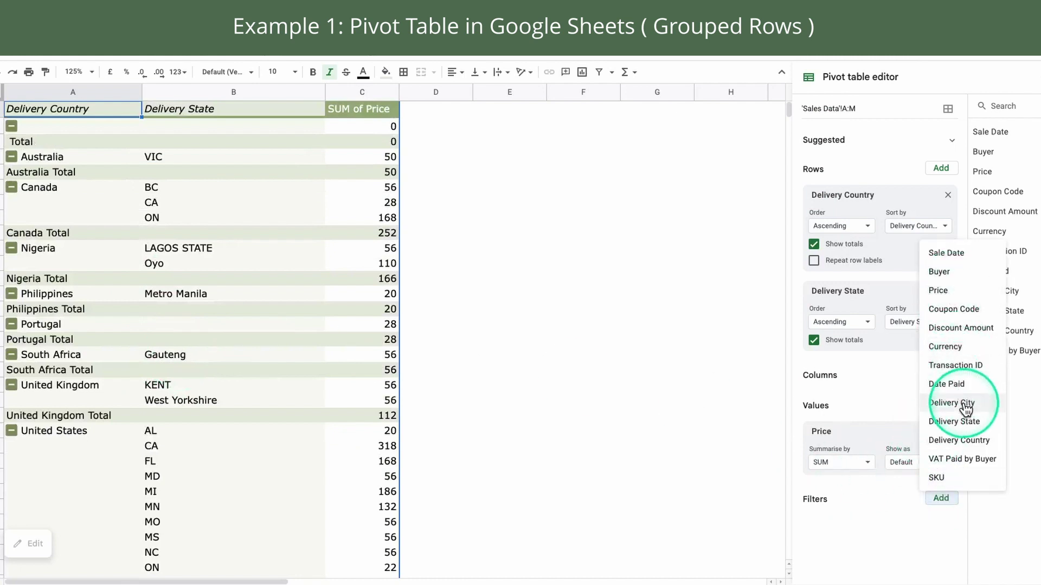
{"action": "left_click", "coordinate": [967, 441]}
{"action": "left_click", "coordinate": [889, 548]}
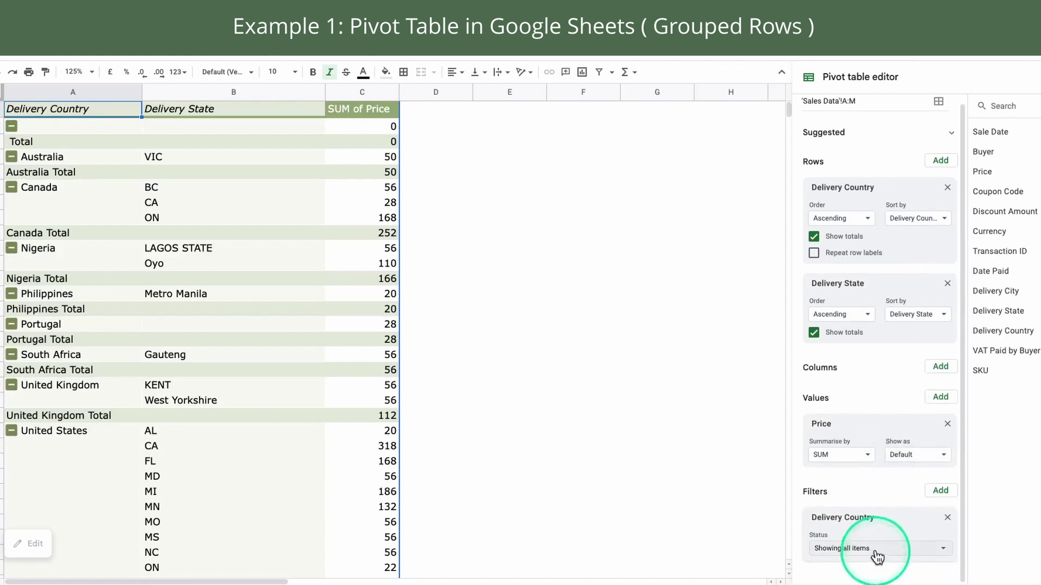
Untick blanks, Australia, Nigeria, Philippines, Portugal and South Africa, keeping Canada, UK and US.
{"action": "left_click", "coordinate": [900, 502]}
{"action": "left_click", "coordinate": [900, 512]}
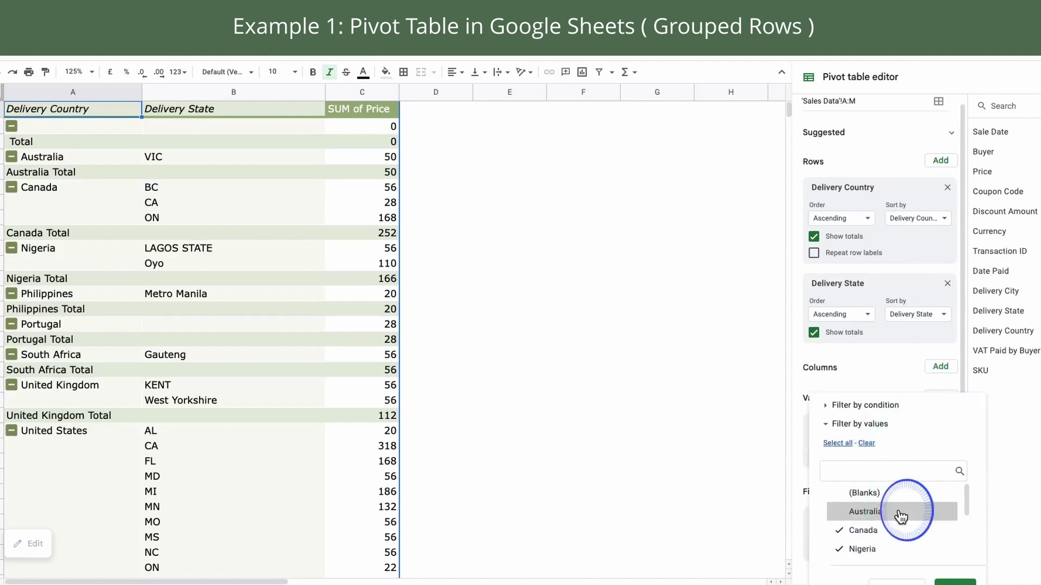
{"action": "scroll", "coordinate": [922, 528], "scroll_direction": "down", "scroll_amount": 1}
{"action": "scroll", "coordinate": [922, 528], "scroll_direction": "down", "scroll_amount": 1}
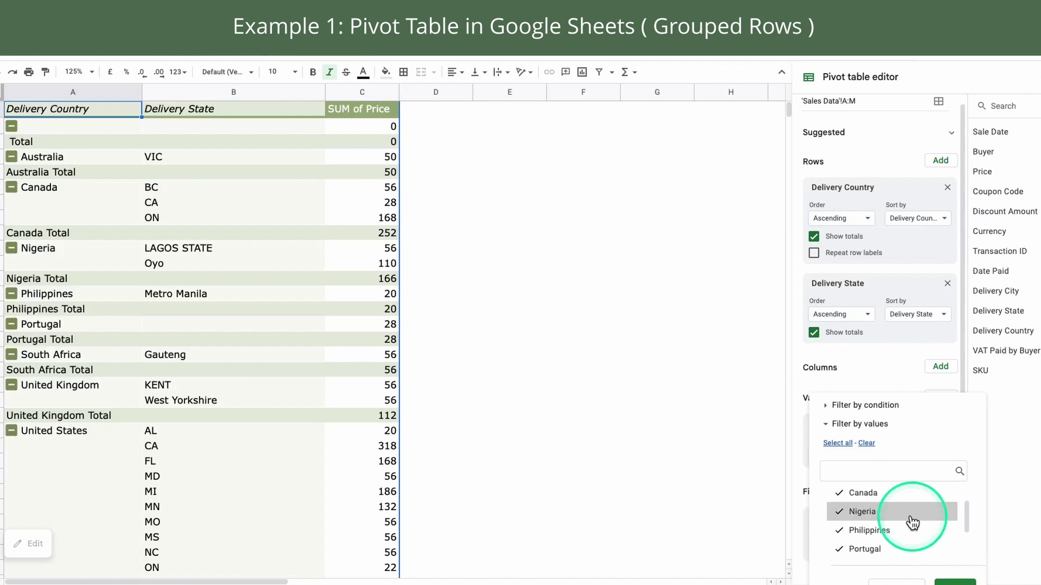
{"action": "left_click", "coordinate": [915, 521]}
{"action": "left_click", "coordinate": [909, 534]}
{"action": "left_click", "coordinate": [905, 546]}
{"action": "scroll", "coordinate": [903, 537], "scroll_direction": "down", "scroll_amount": 2}
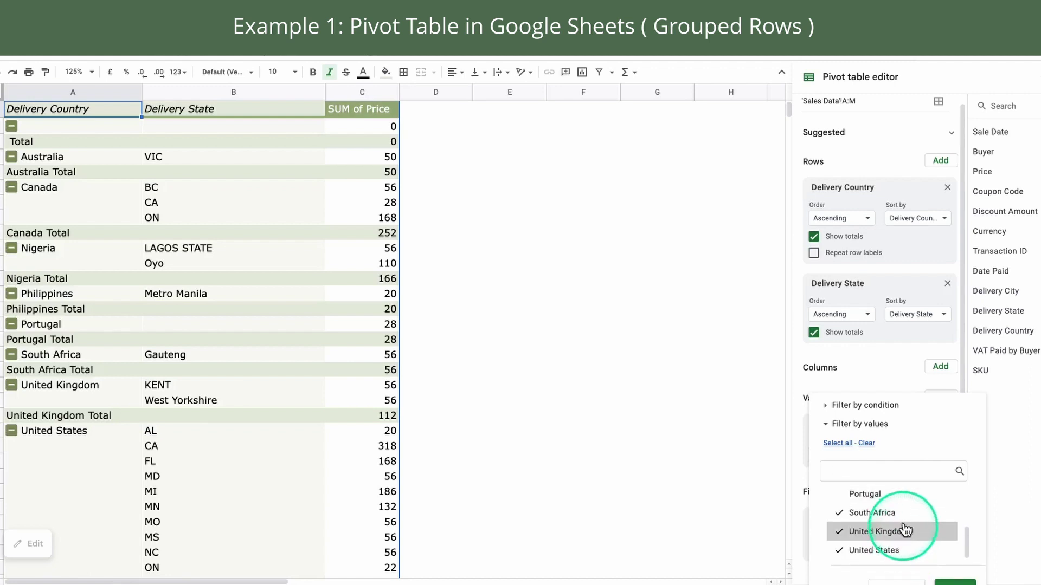
{"action": "left_click", "coordinate": [911, 512]}
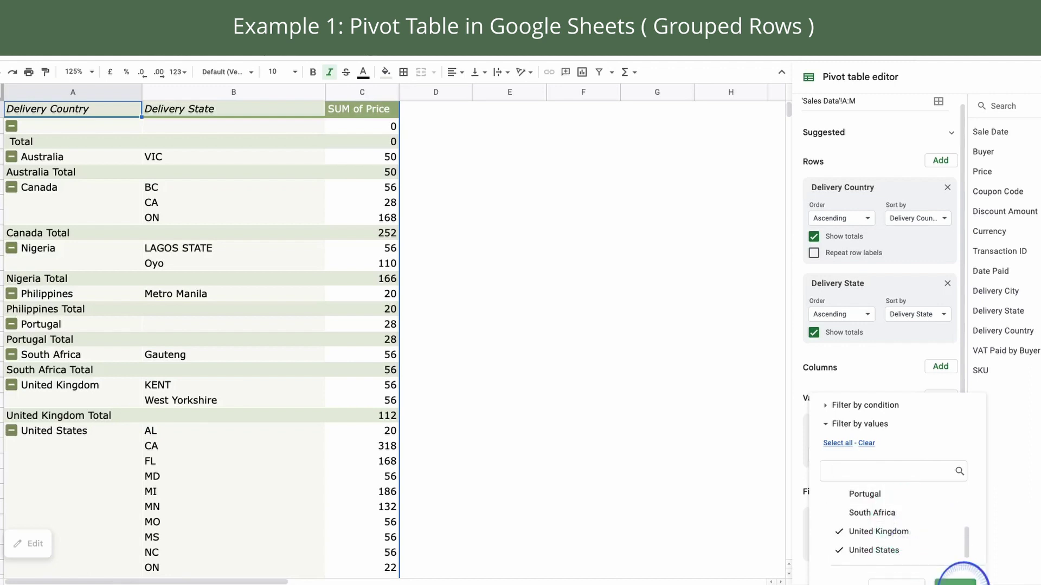
{"action": "left_click", "coordinate": [955, 582]}
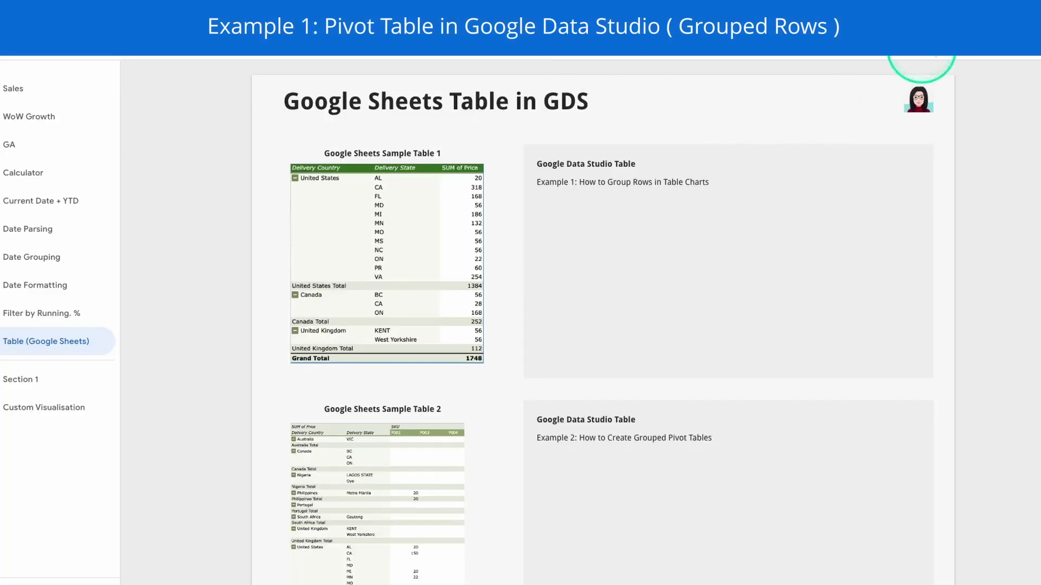
Put the 'Google Sheets Table in GDS' report page into edit mode.
{"action": "left_click", "coordinate": [966, 54]}
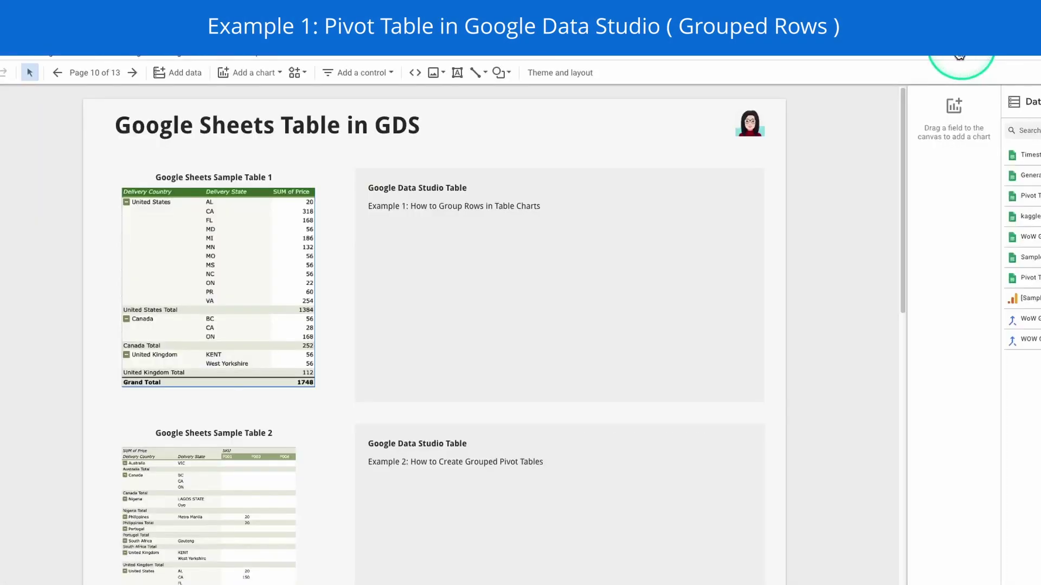
Insert a table chart under Example 1 showing Buyer with Record Count, resized to fit the box.
{"action": "left_click", "coordinate": [242, 74]}
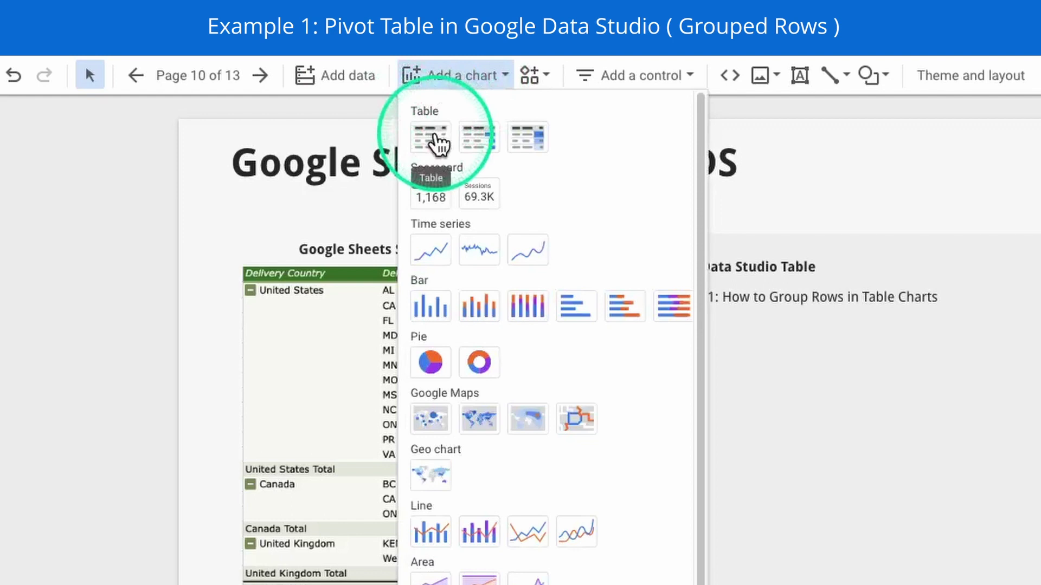
{"action": "left_click", "coordinate": [439, 142]}
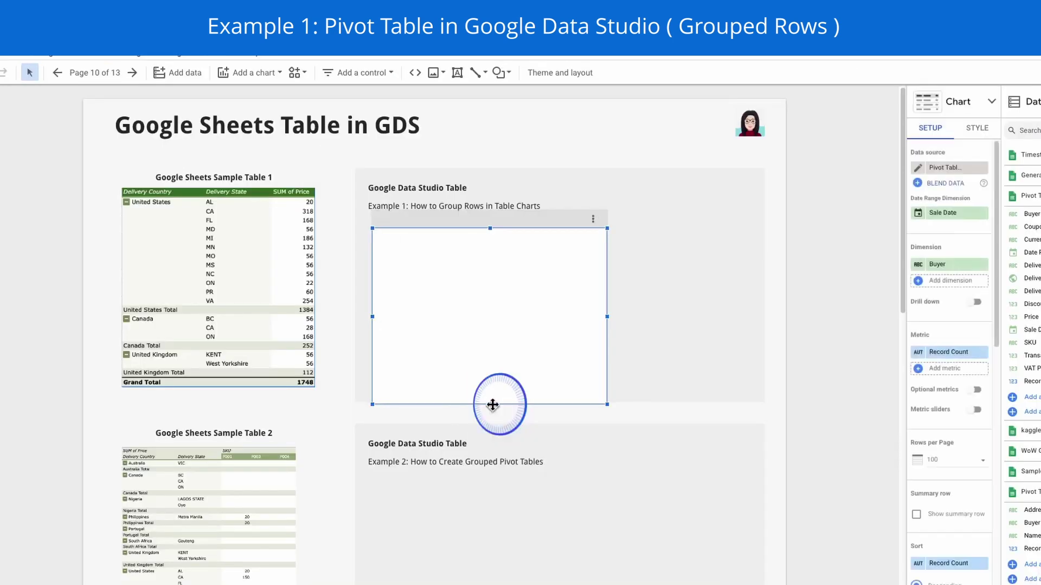
{"action": "left_click_drag", "start_coordinate": [490, 404], "coordinate": [490, 375]}
{"action": "left_click_drag", "start_coordinate": [607, 301], "coordinate": [750, 301]}
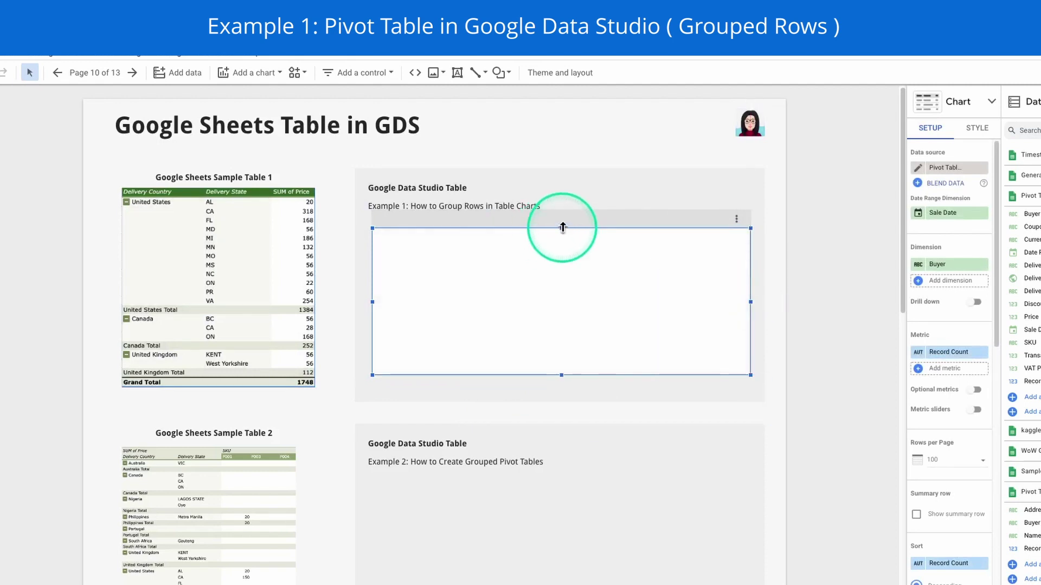
{"action": "left_click", "coordinate": [961, 265]}
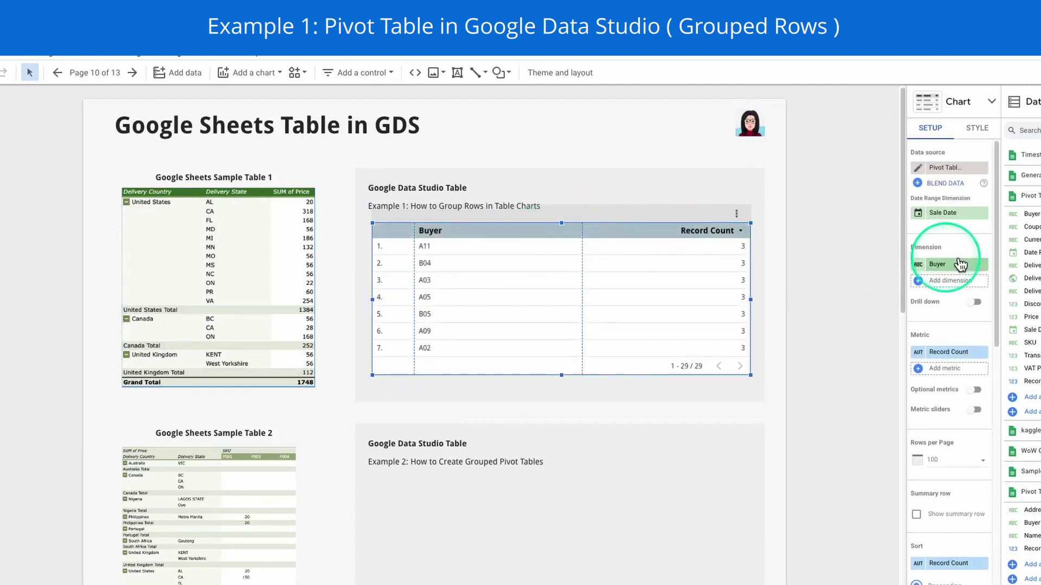
Replace Buyer with Delivery Country and add Delivery State as a second, wider dimension.
{"action": "left_click", "coordinate": [950, 170]}
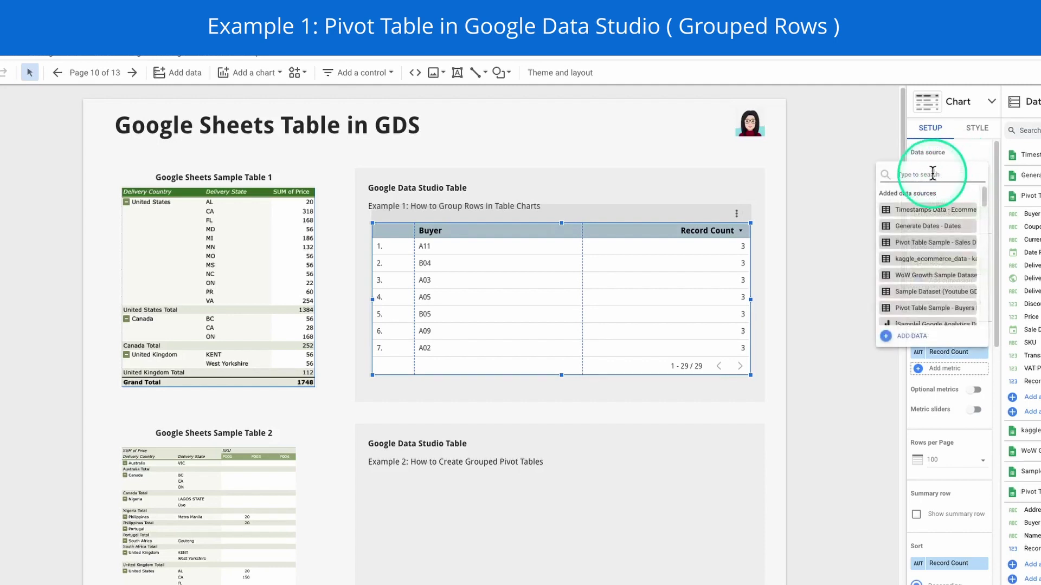
{"action": "key", "text": "Escape"}
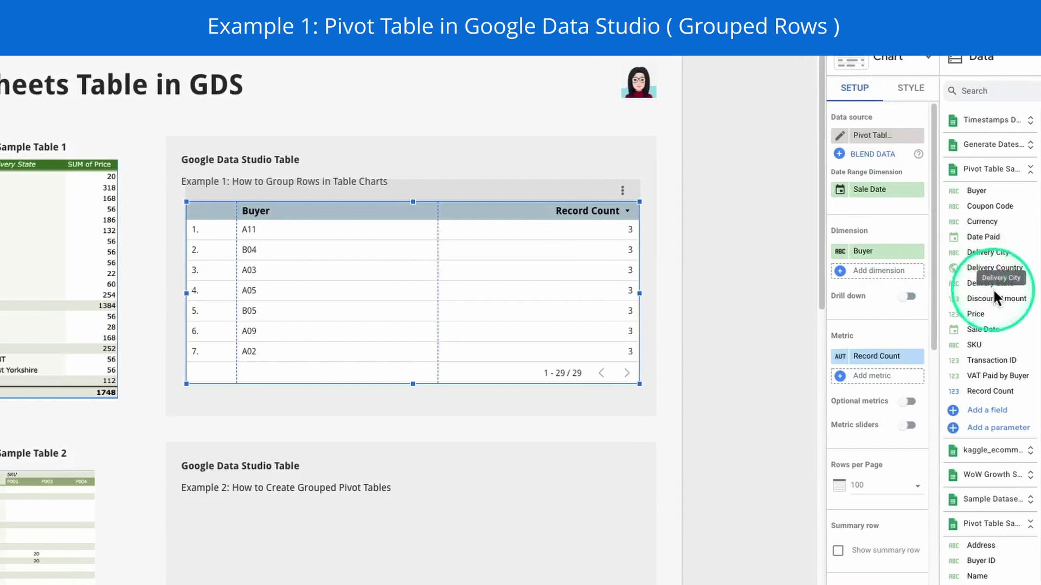
{"action": "left_click_drag", "start_coordinate": [994, 264], "coordinate": [882, 248]}
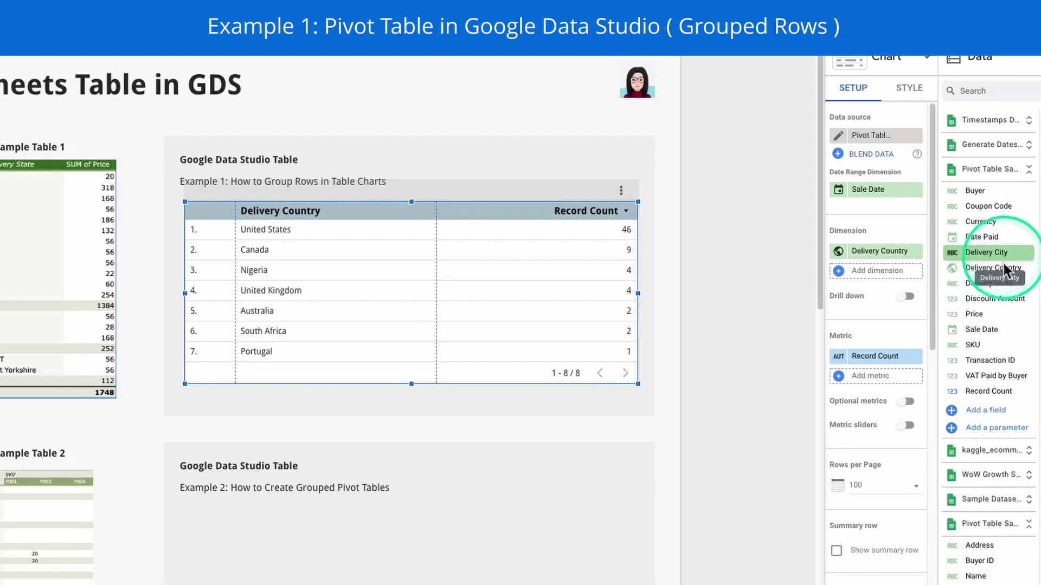
{"action": "left_click_drag", "start_coordinate": [1006, 283], "coordinate": [897, 271]}
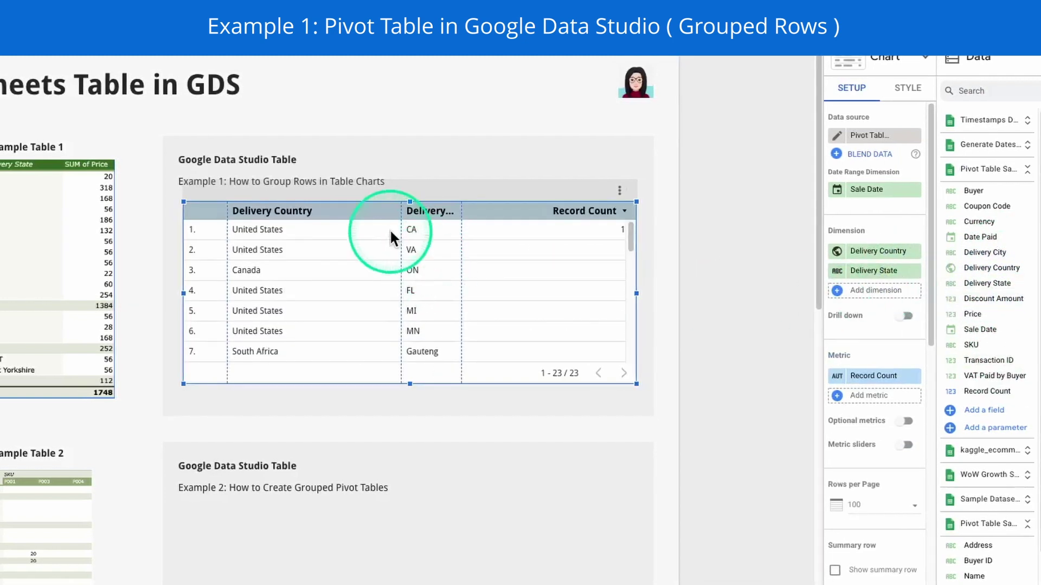
{"action": "left_click_drag", "start_coordinate": [399, 229], "coordinate": [343, 229]}
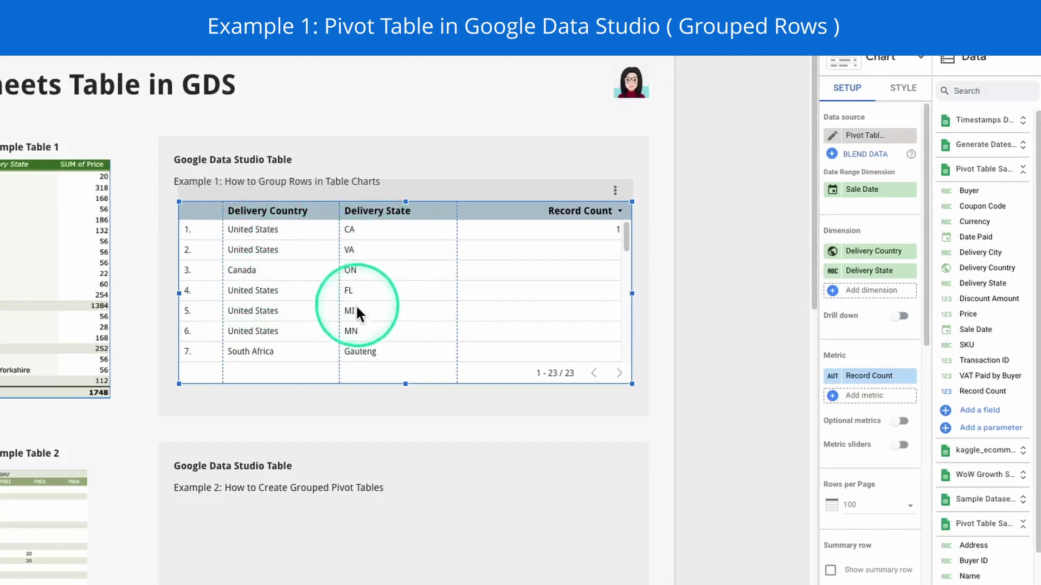
Add Price as the table's metric and remove Record Count.
{"action": "scroll", "coordinate": [303, 347], "scroll_direction": "down", "scroll_amount": 5}
{"action": "scroll", "coordinate": [404, 334], "scroll_direction": "down", "scroll_amount": 2}
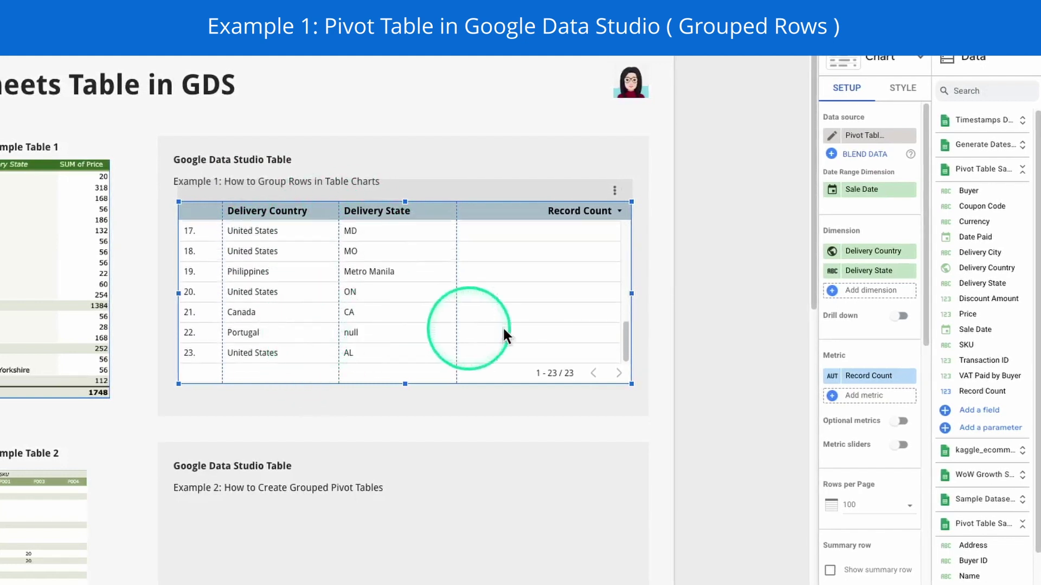
{"action": "scroll", "coordinate": [520, 336], "scroll_direction": "up", "scroll_amount": 10}
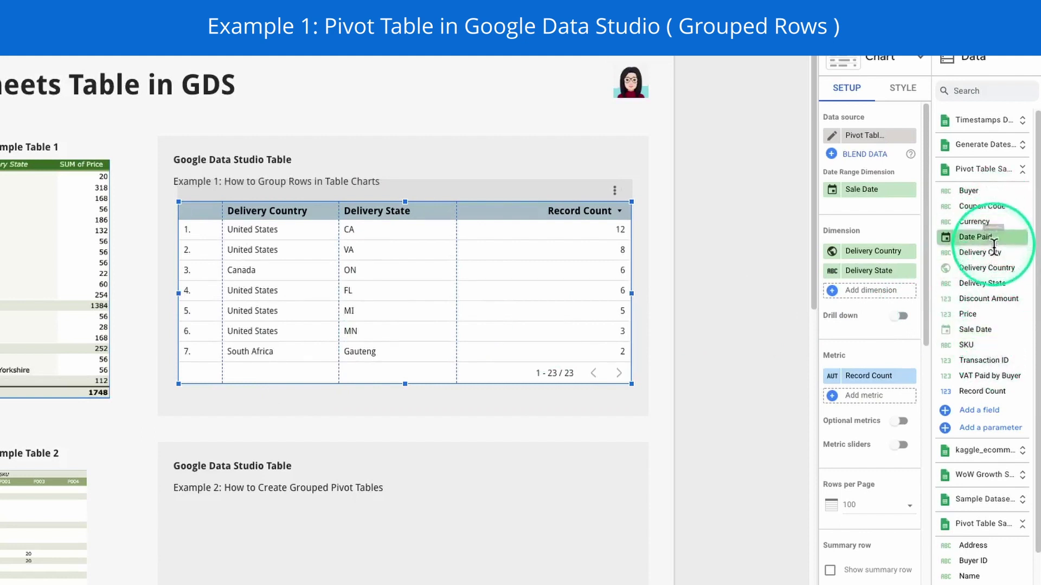
{"action": "scroll", "coordinate": [992, 336], "scroll_direction": "down", "scroll_amount": 1}
{"action": "scroll", "coordinate": [996, 353], "scroll_direction": "up", "scroll_amount": 1}
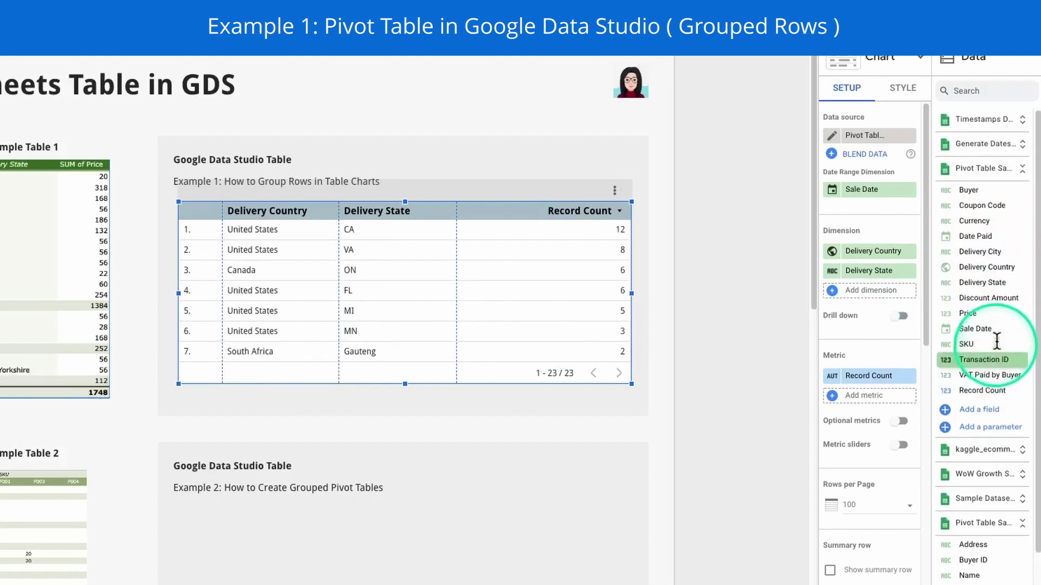
{"action": "left_click_drag", "start_coordinate": [971, 315], "coordinate": [867, 374]}
{"action": "left_click", "coordinate": [909, 396]}
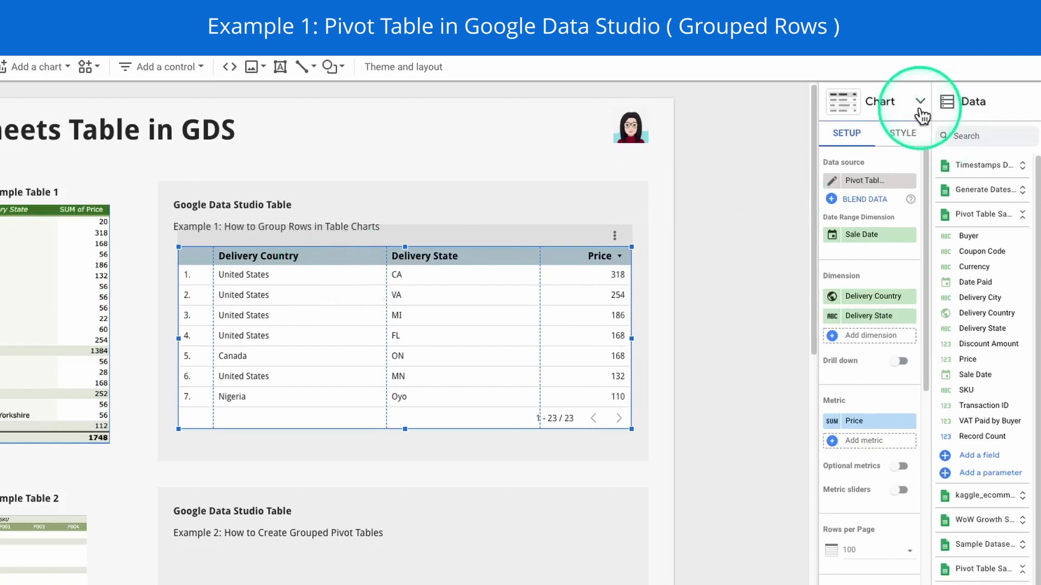
Convert the Example 1 table into a pivot table of Delivery Country rows by Delivery State columns.
{"action": "left_click", "coordinate": [920, 106]}
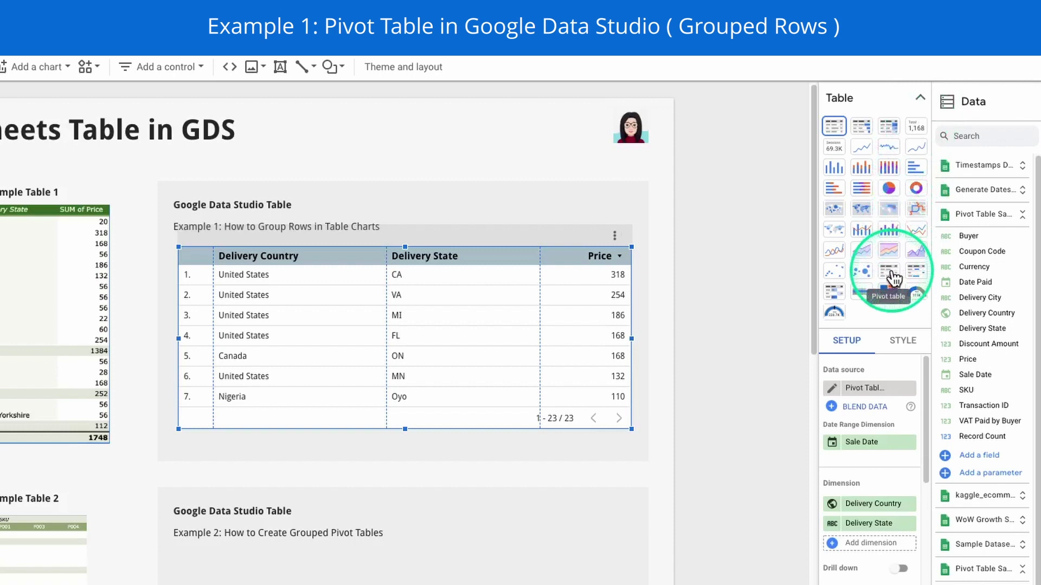
{"action": "left_click", "coordinate": [916, 102]}
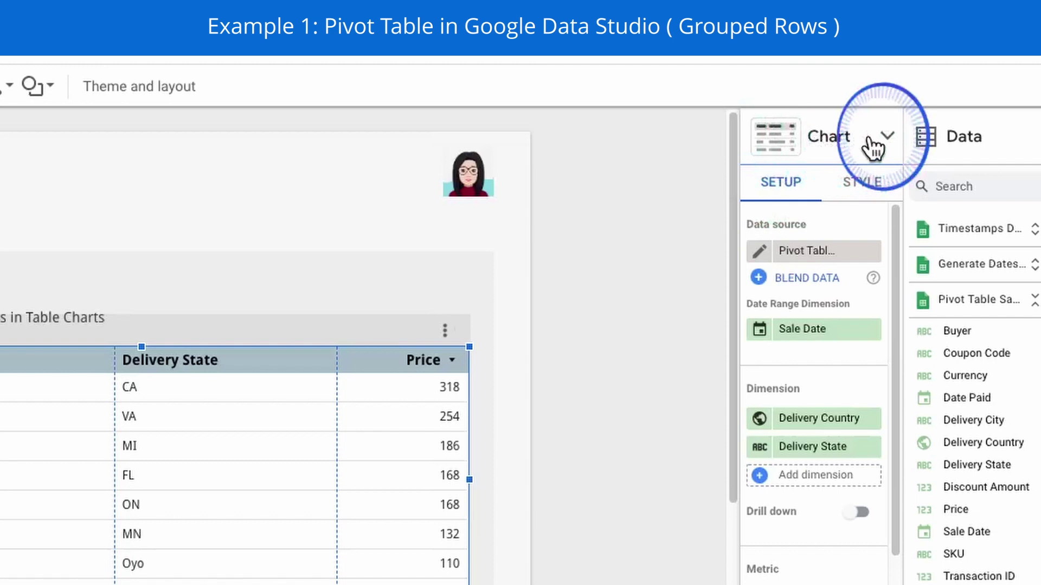
{"action": "left_click", "coordinate": [872, 142]}
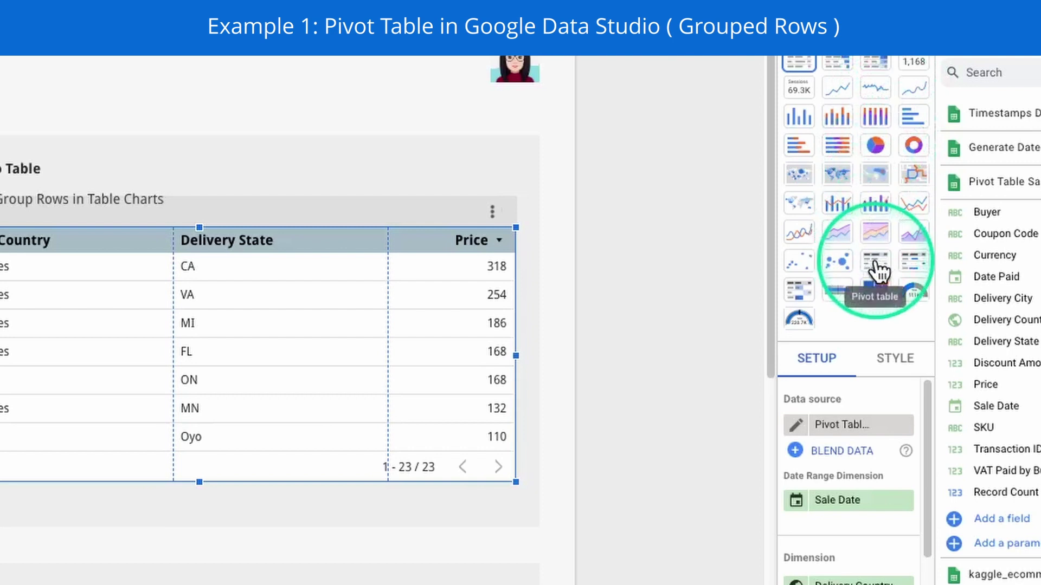
{"action": "left_click", "coordinate": [875, 264]}
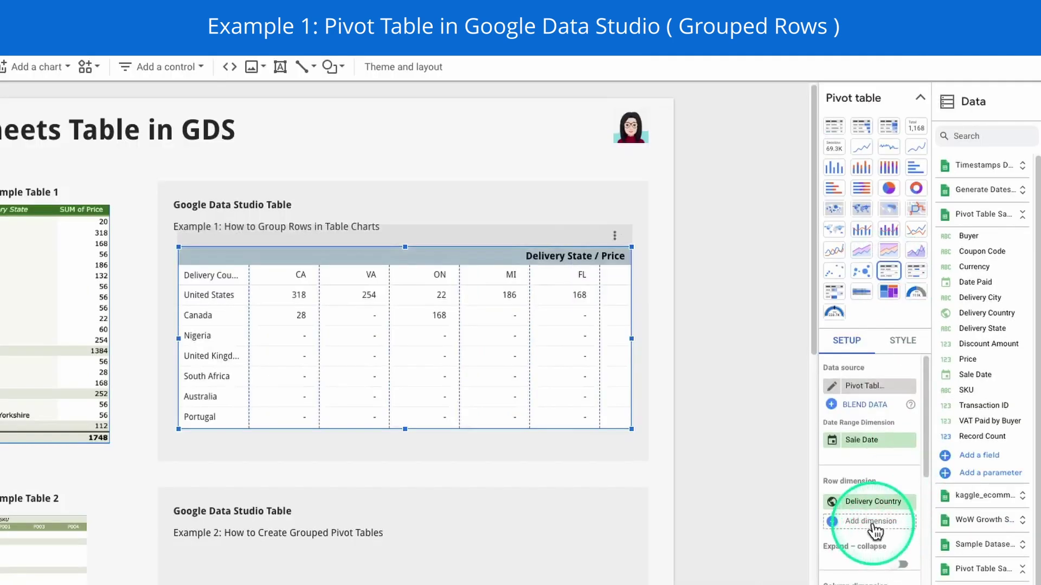
{"action": "scroll", "coordinate": [873, 536], "scroll_direction": "down", "scroll_amount": 1}
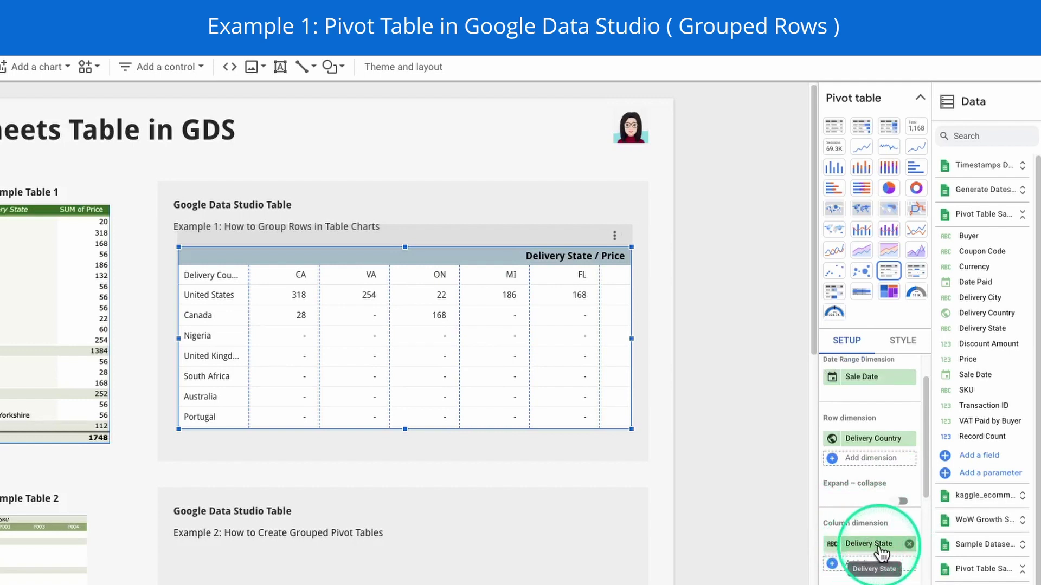
Move Delivery State into the row dimension, widen the State and Country columns, and make the pivot taller.
{"action": "left_click_drag", "start_coordinate": [879, 550], "coordinate": [877, 459]}
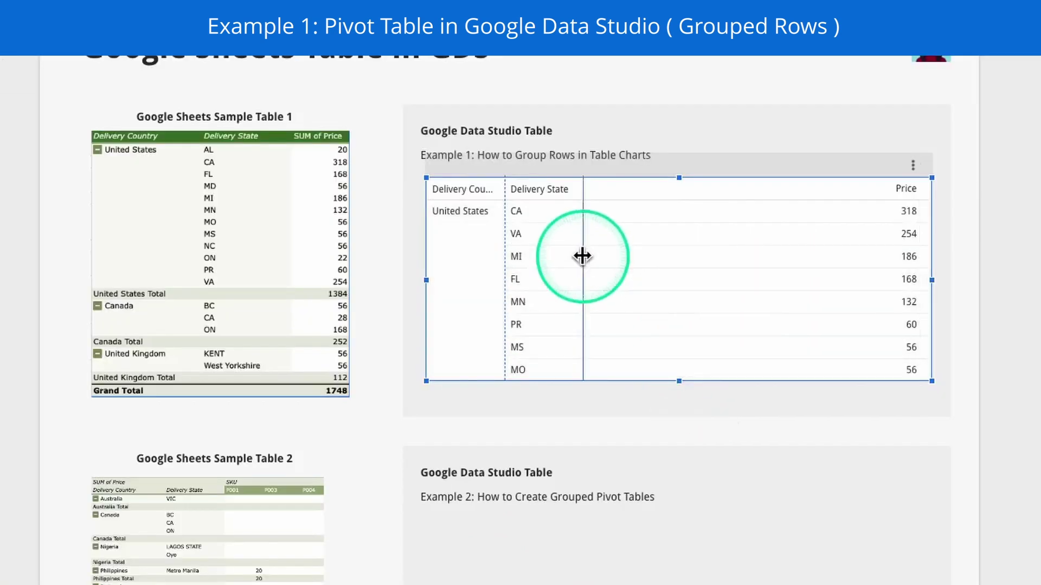
{"action": "left_click_drag", "start_coordinate": [584, 256], "coordinate": [705, 250]}
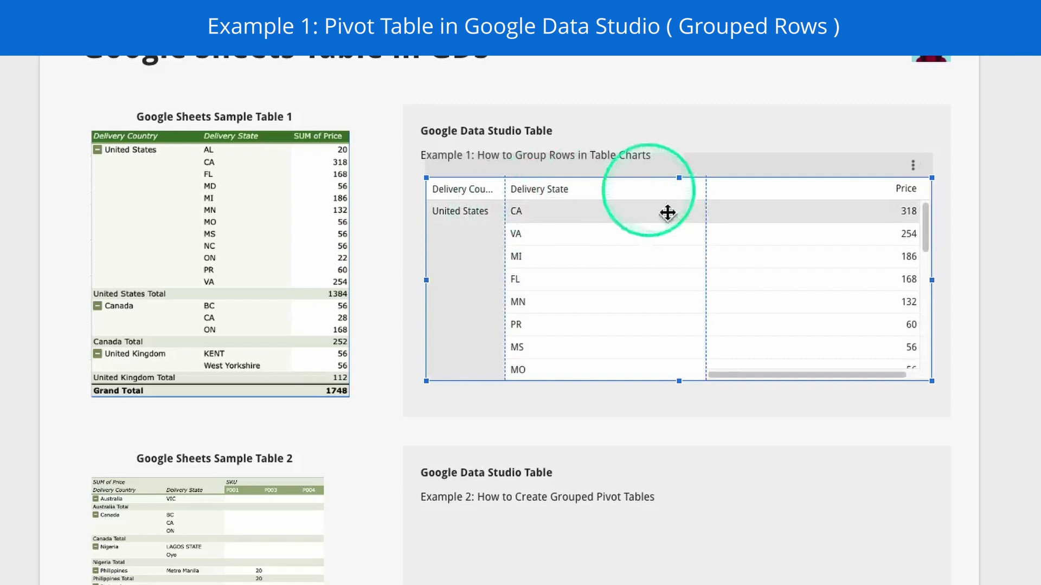
{"action": "left_click_drag", "start_coordinate": [677, 383], "coordinate": [676, 392]}
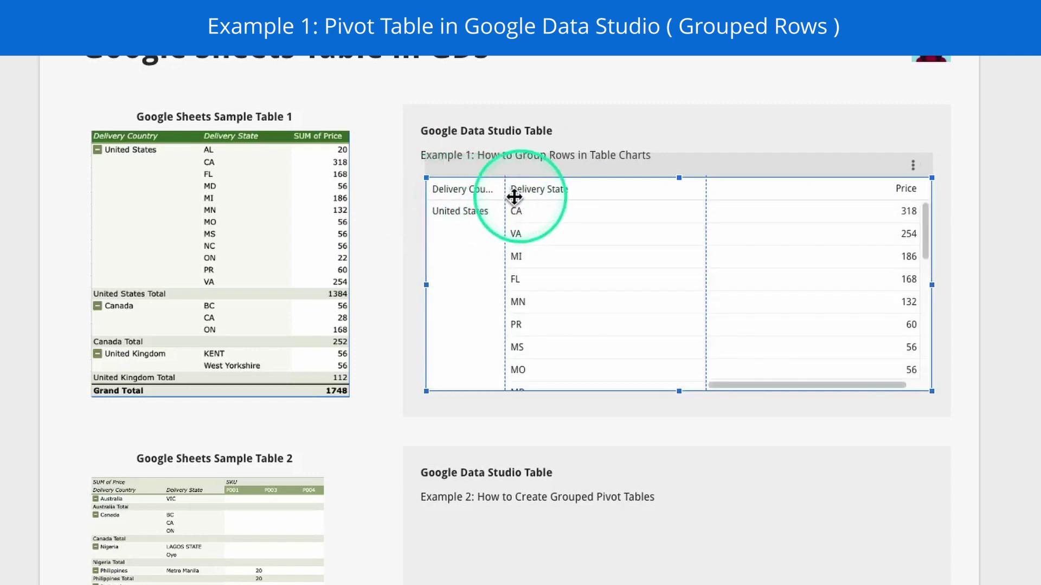
{"action": "left_click_drag", "start_coordinate": [504, 191], "coordinate": [566, 194]}
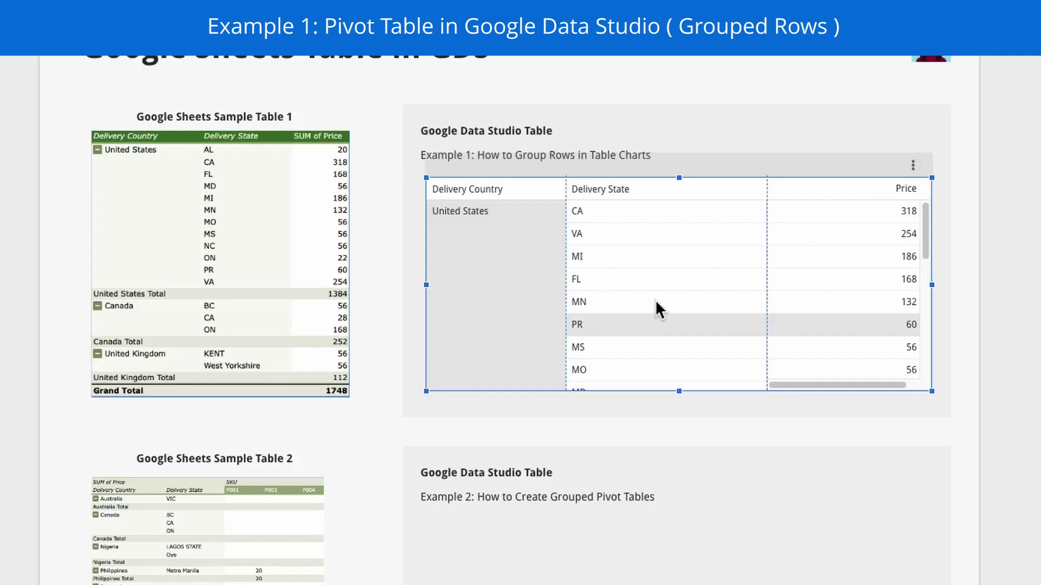
{"action": "left_click", "coordinate": [626, 272]}
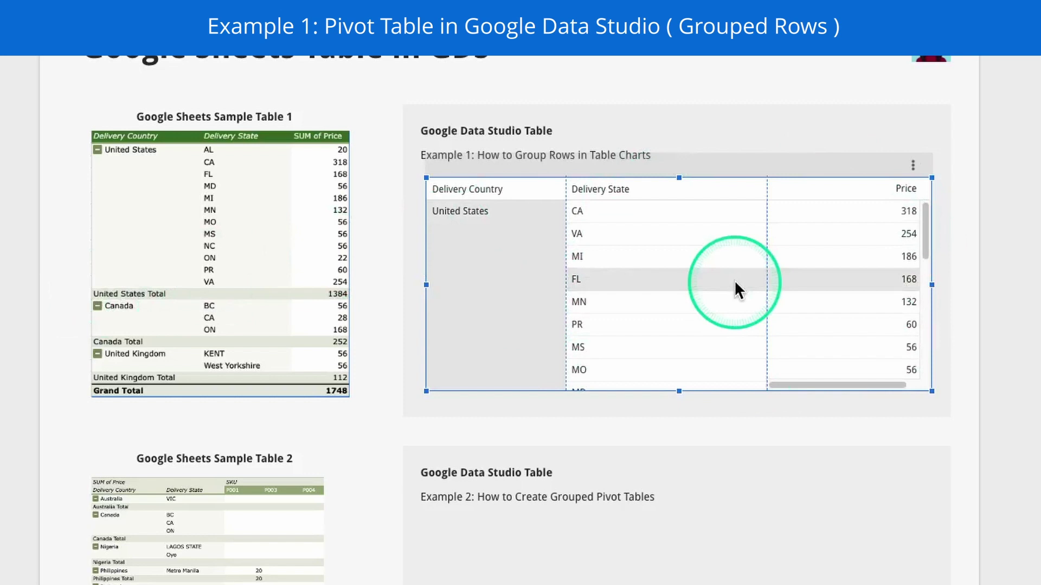
{"action": "scroll", "coordinate": [735, 281], "scroll_direction": "down", "scroll_amount": 4}
{"action": "scroll", "coordinate": [735, 282], "scroll_direction": "down", "scroll_amount": 3}
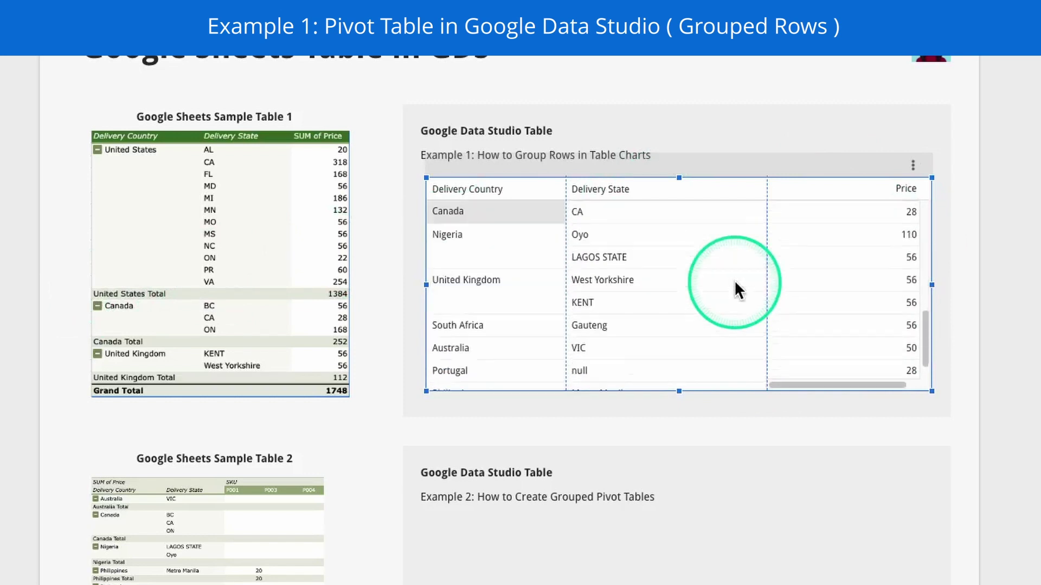
{"action": "scroll", "coordinate": [735, 282], "scroll_direction": "up", "scroll_amount": 3}
{"action": "scroll", "coordinate": [734, 280], "scroll_direction": "up", "scroll_amount": 4}
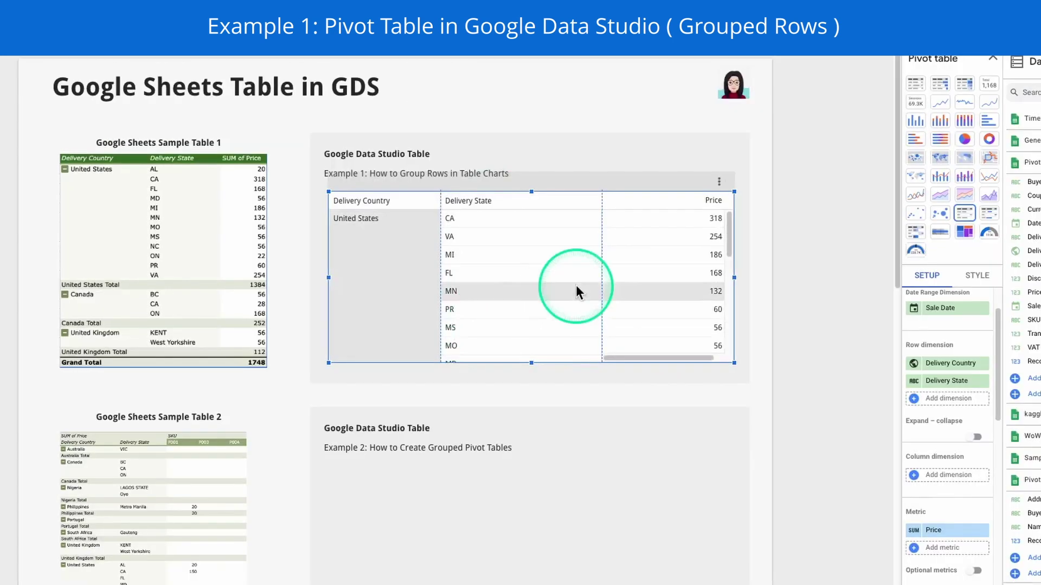
Turn on Show subtotals per country and Show grand total, totalling 2,068.
{"action": "scroll", "coordinate": [737, 301], "scroll_direction": "down", "scroll_amount": 5}
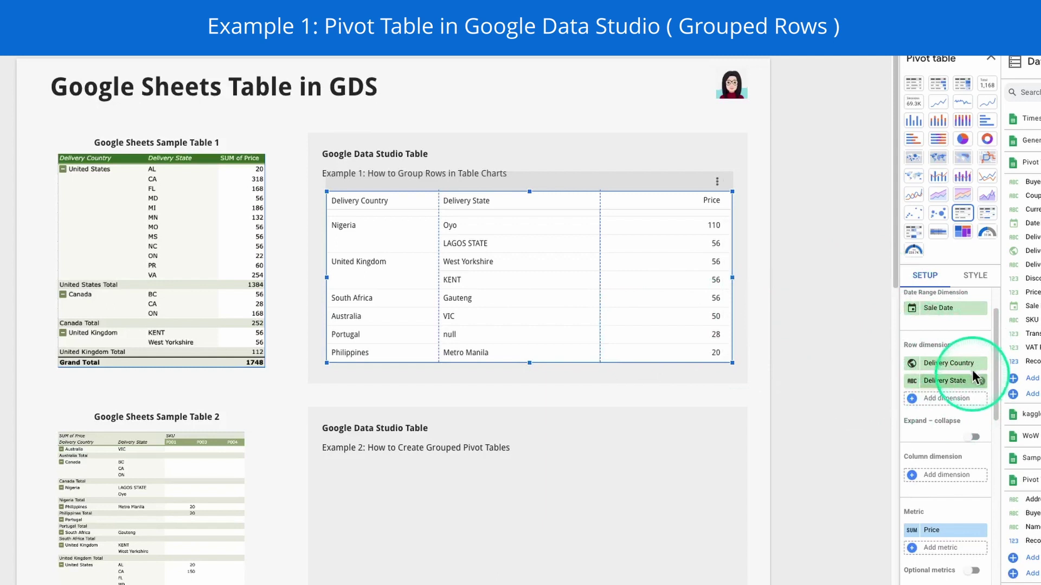
{"action": "left_click", "coordinate": [992, 60]}
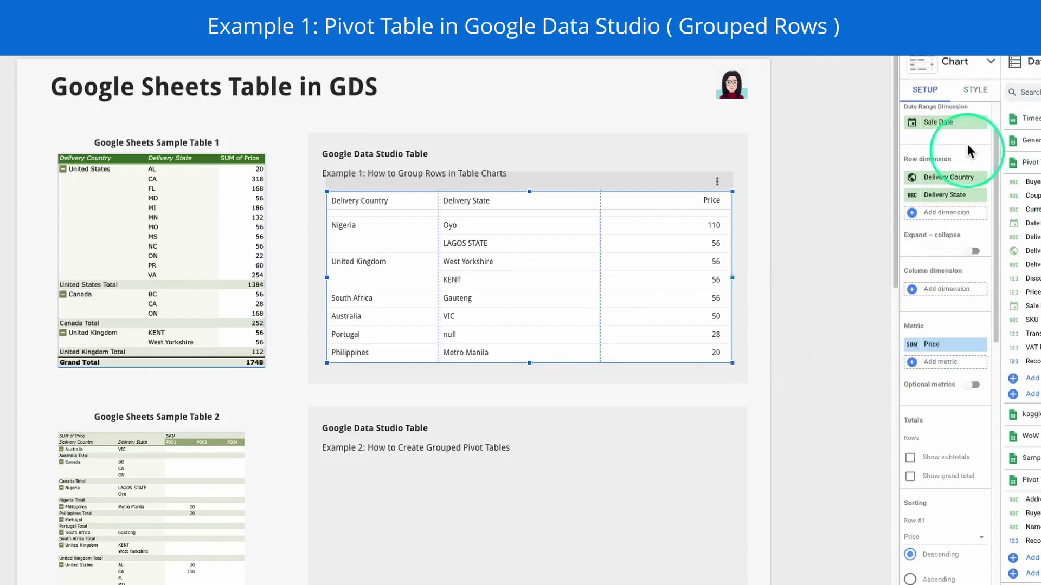
{"action": "scroll", "coordinate": [950, 372], "scroll_direction": "down", "scroll_amount": 4}
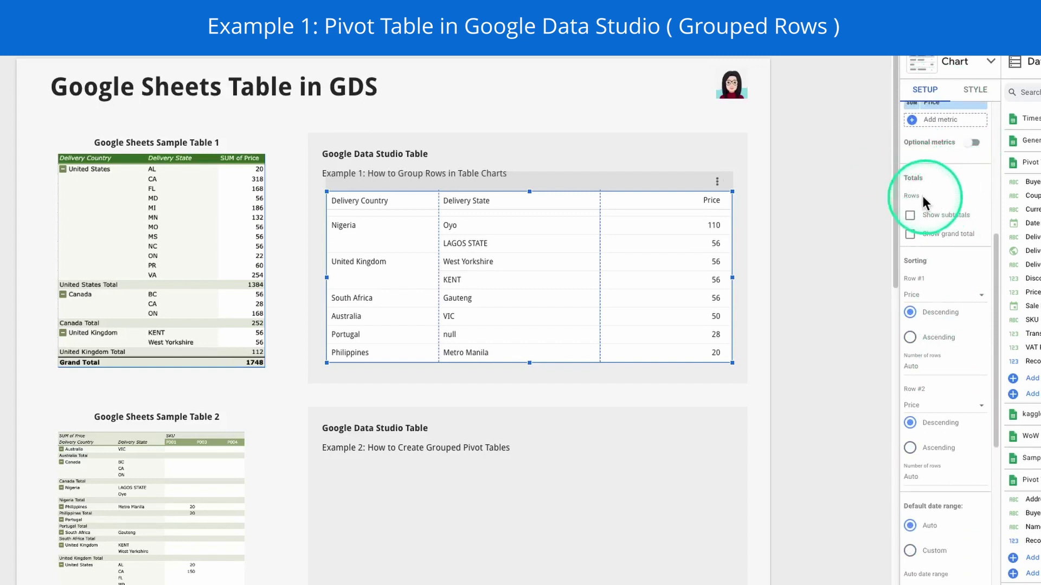
{"action": "left_click", "coordinate": [940, 221]}
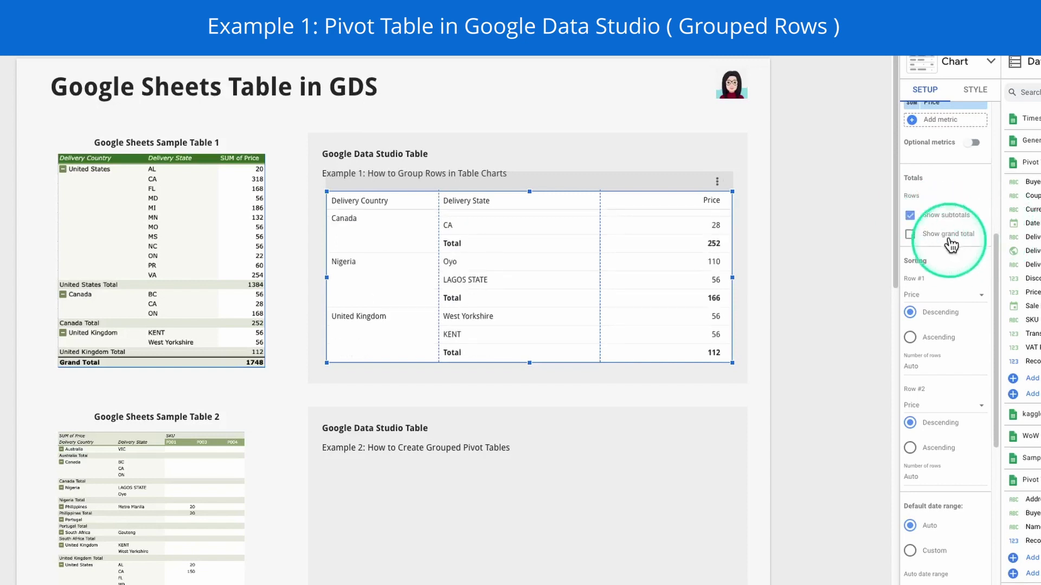
{"action": "scroll", "coordinate": [655, 265], "scroll_direction": "down", "scroll_amount": 10}
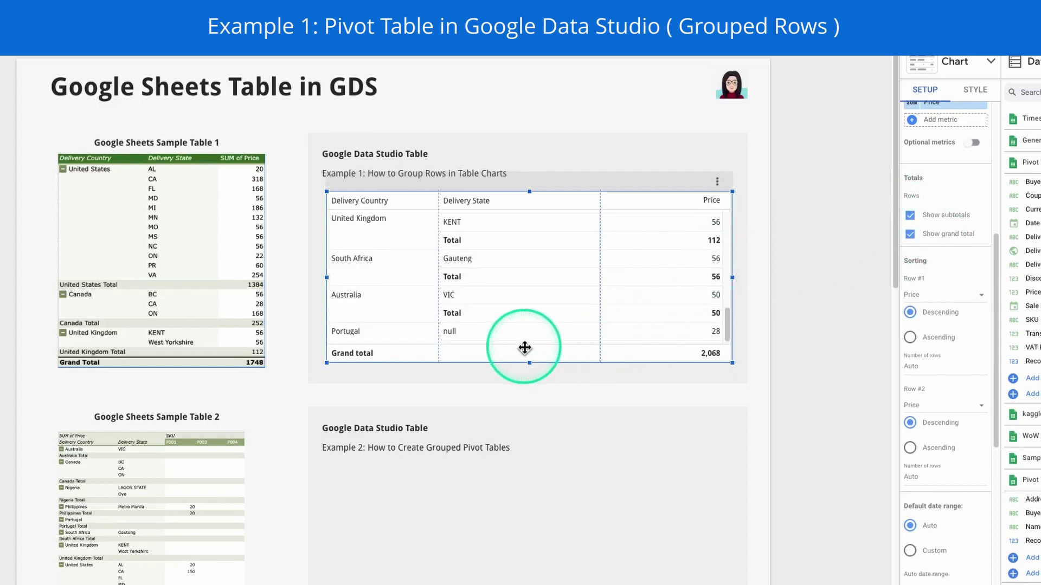
{"action": "scroll", "coordinate": [569, 295], "scroll_direction": "up", "scroll_amount": 10}
{"action": "scroll", "coordinate": [569, 295], "scroll_direction": "down", "scroll_amount": 5}
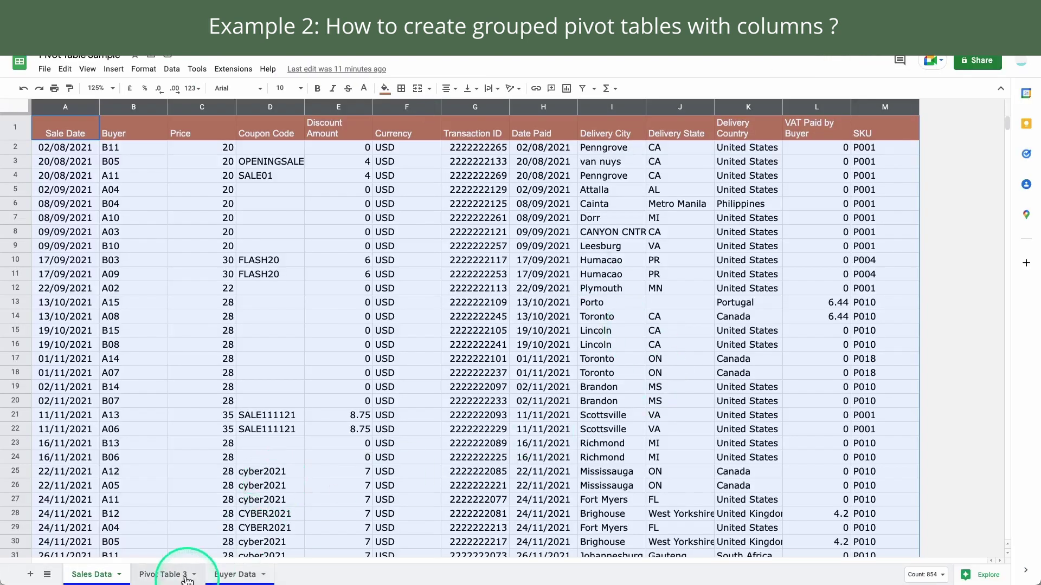
Duplicate the Pivot Table 3 sheet.
{"action": "left_click", "coordinate": [199, 574]}
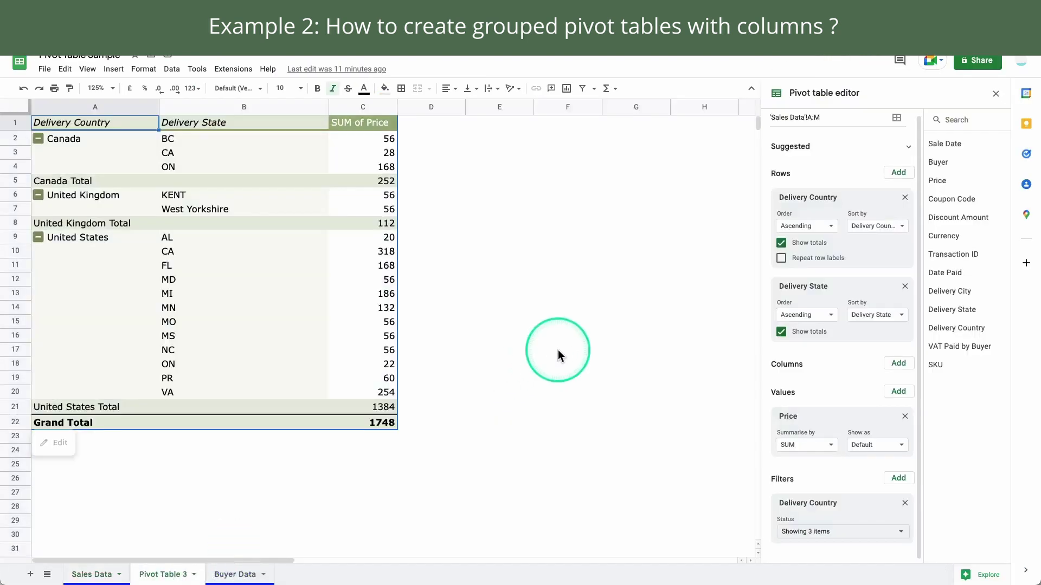
{"action": "right_click", "coordinate": [167, 581]}
{"action": "left_click", "coordinate": [163, 404]}
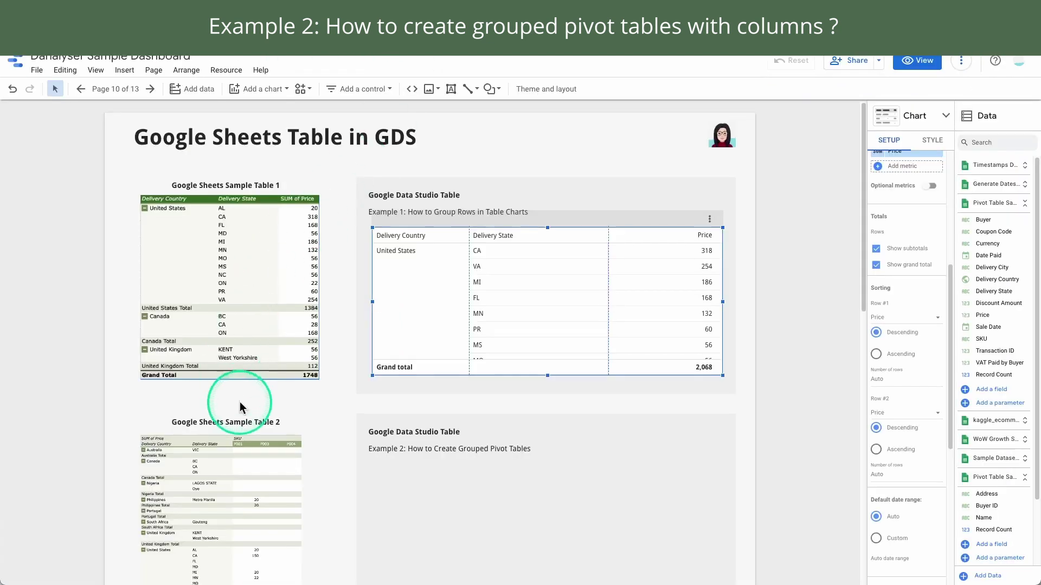
{"action": "scroll", "coordinate": [239, 405], "scroll_direction": "down", "scroll_amount": 3}
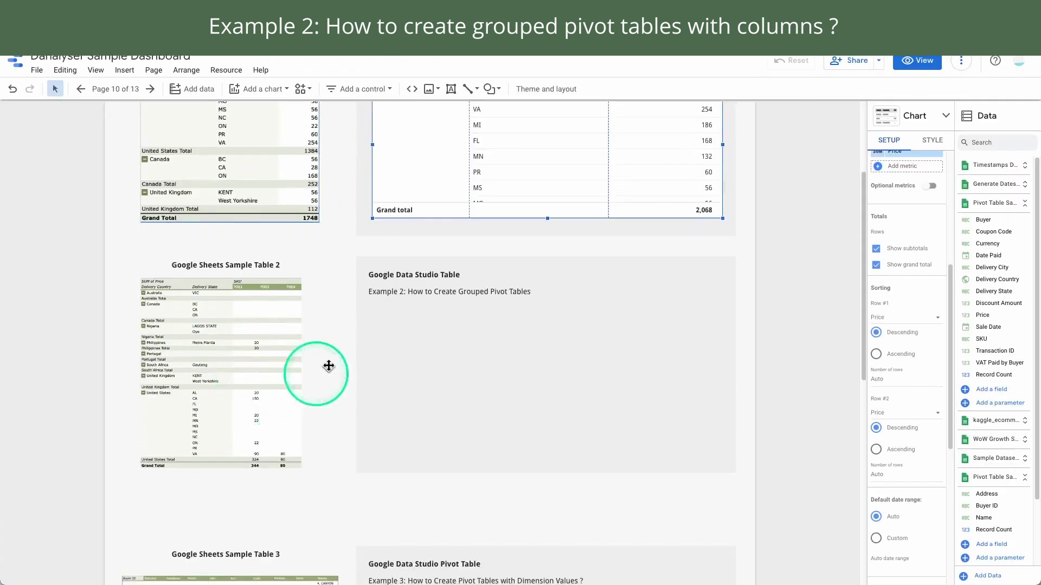
Add SKU as pivot columns, spreading SUM of Price across P001–P018 (Grand Total 1748).
{"action": "left_click", "coordinate": [241, 291]}
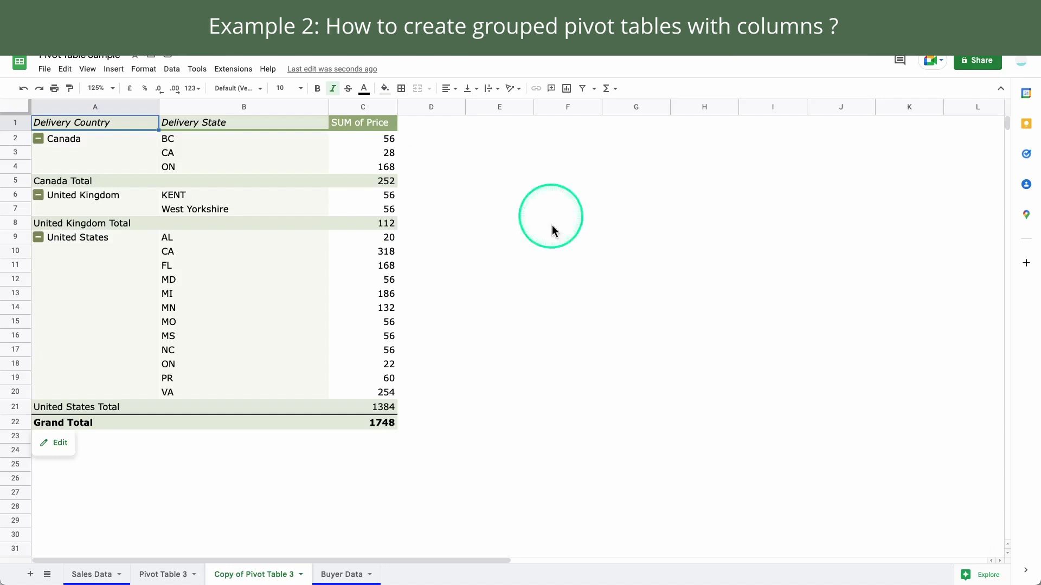
{"action": "left_click", "coordinate": [55, 444]}
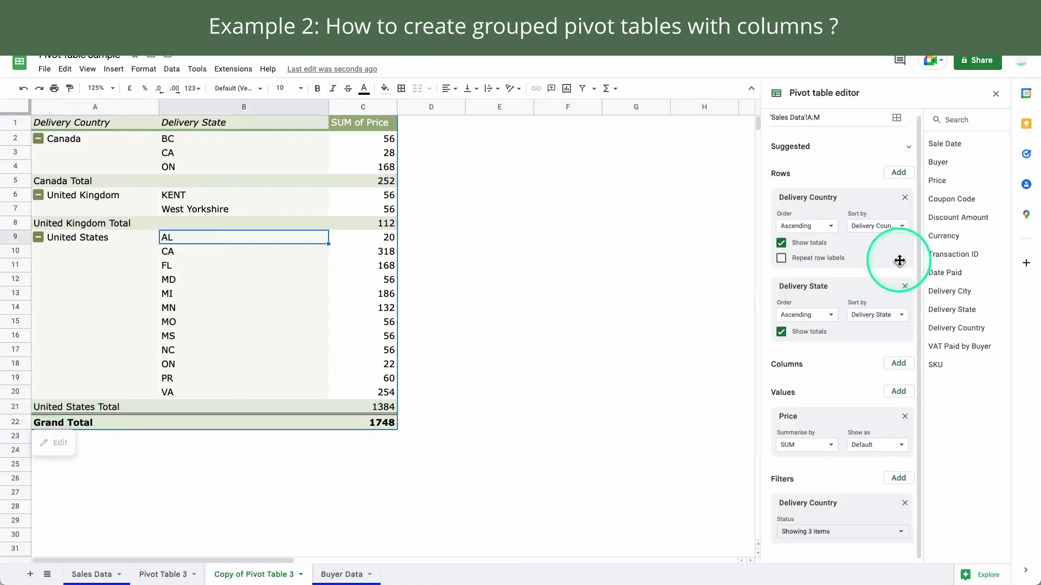
{"action": "left_click", "coordinate": [897, 365]}
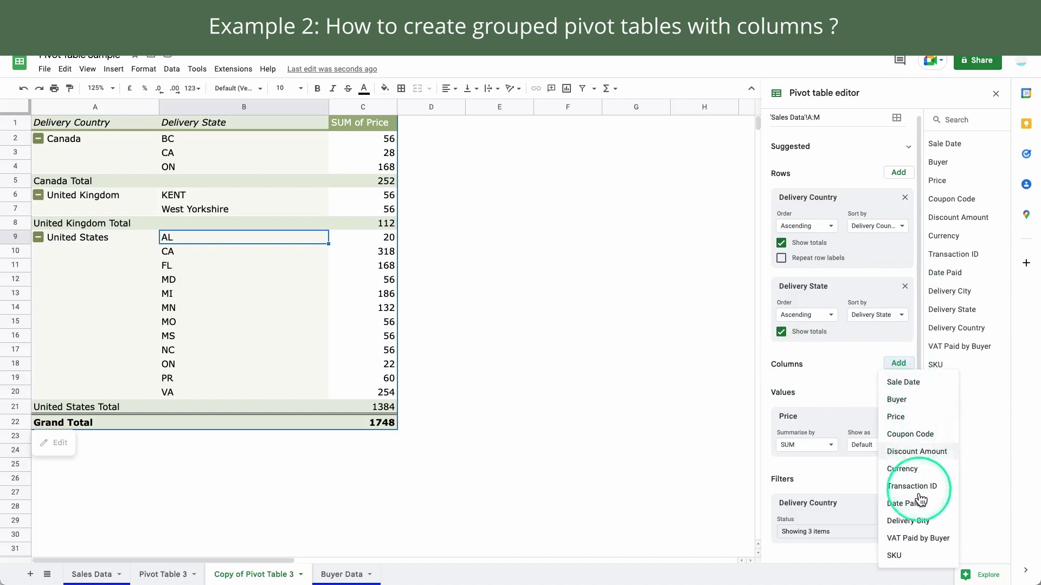
{"action": "left_click", "coordinate": [921, 556]}
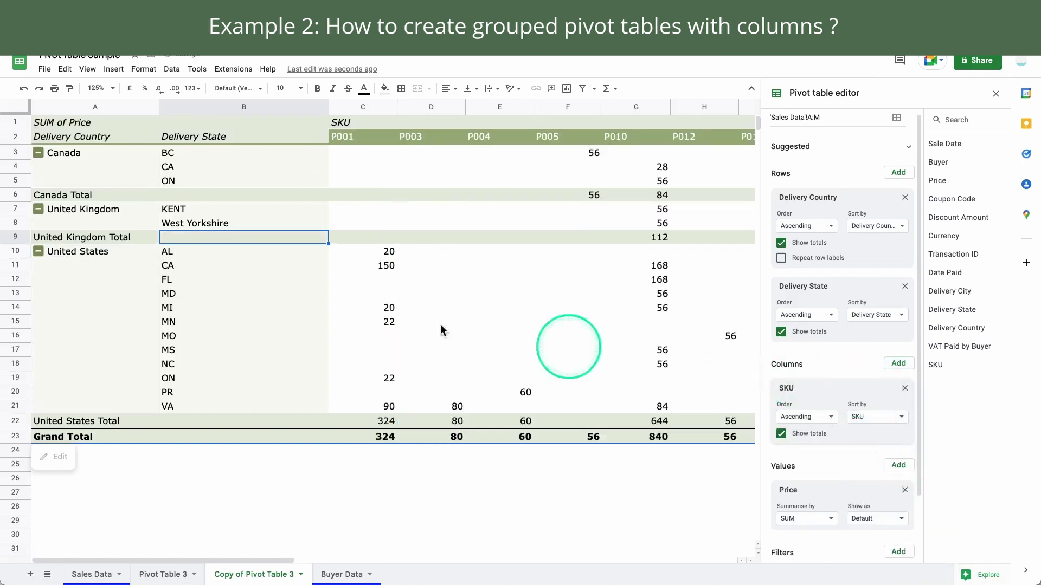
{"action": "left_click_drag", "start_coordinate": [275, 564], "coordinate": [249, 532]}
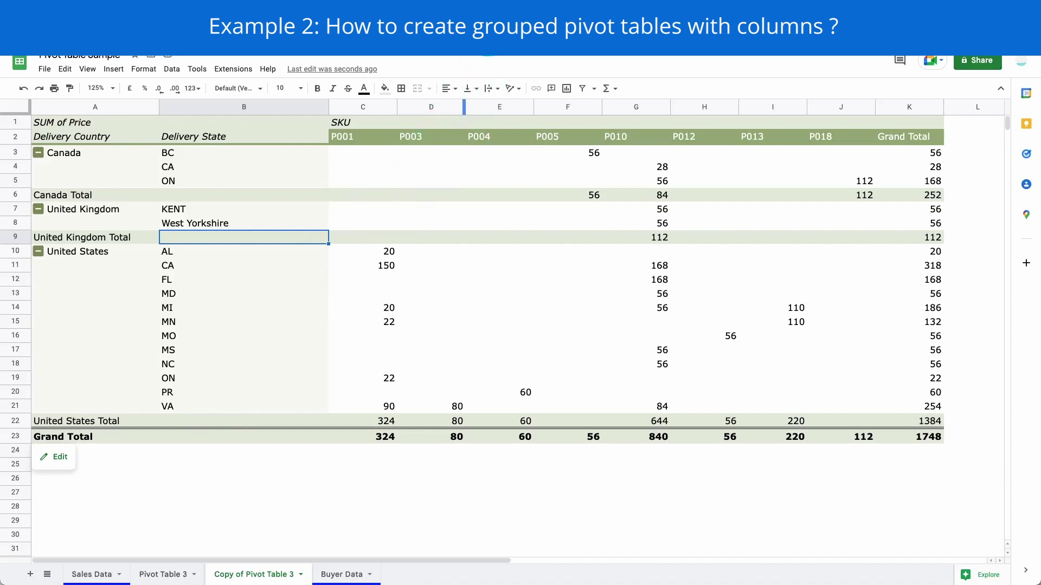
Copy the Example 1 Delivery Country/State Price table into the Example 2 section.
{"action": "left_click", "coordinate": [488, 46]}
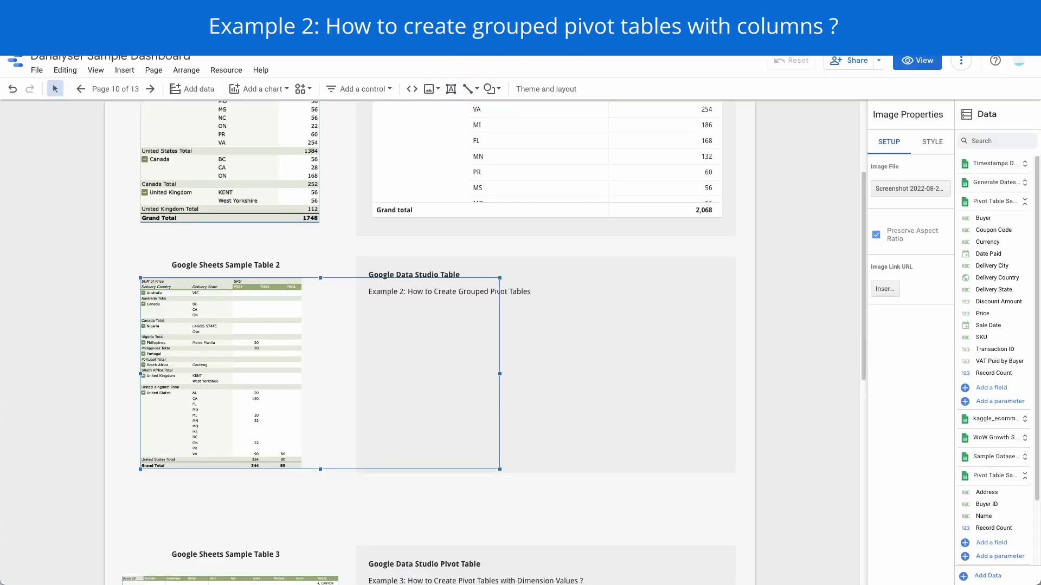
{"action": "left_click", "coordinate": [558, 356]}
{"action": "scroll", "coordinate": [509, 244], "scroll_direction": "up", "scroll_amount": 1}
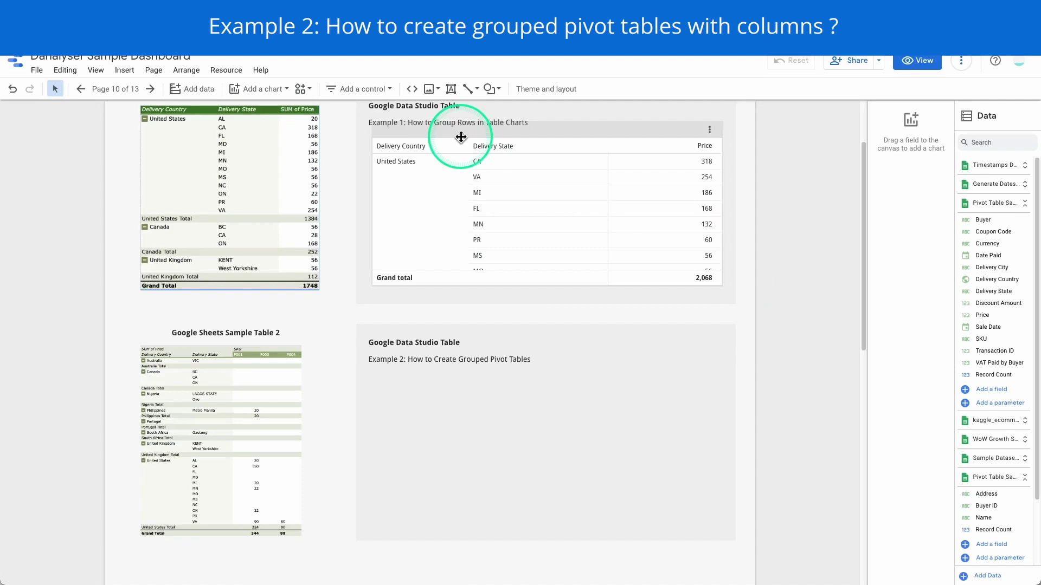
{"action": "left_click", "coordinate": [461, 137]}
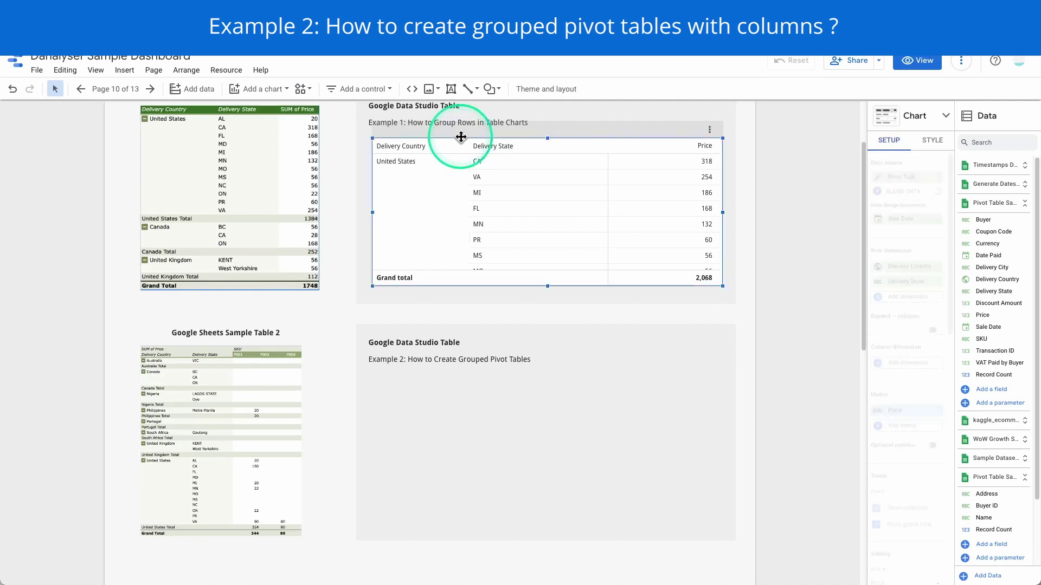
{"action": "left_click_drag", "start_coordinate": [461, 137], "coordinate": [548, 388]}
{"action": "scroll", "coordinate": [791, 372], "scroll_direction": "down", "scroll_amount": 4}
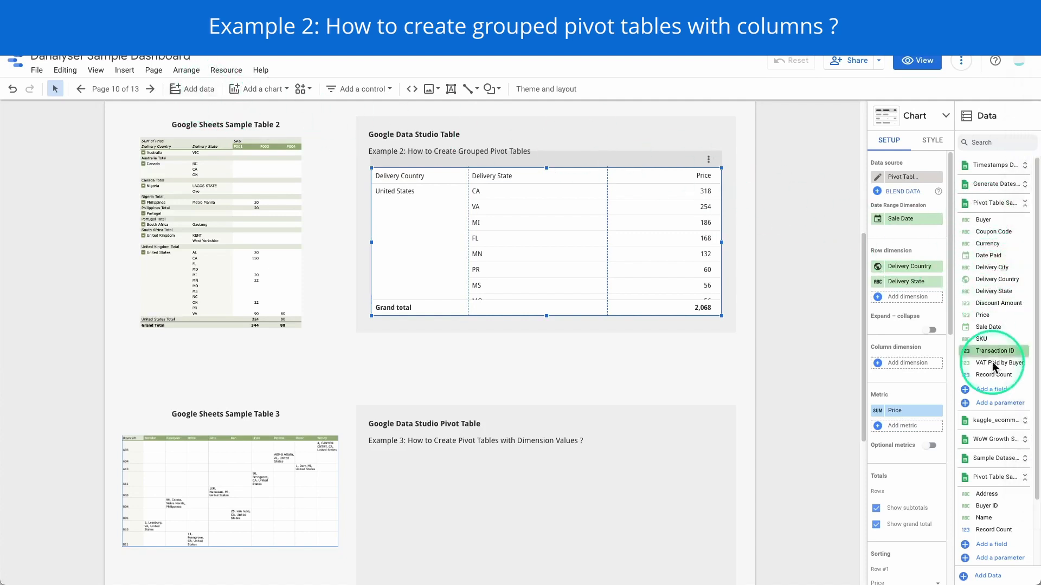
Add SKU as the Column dimension so Price spreads across SKU columns.
{"action": "left_click_drag", "start_coordinate": [987, 339], "coordinate": [908, 361]}
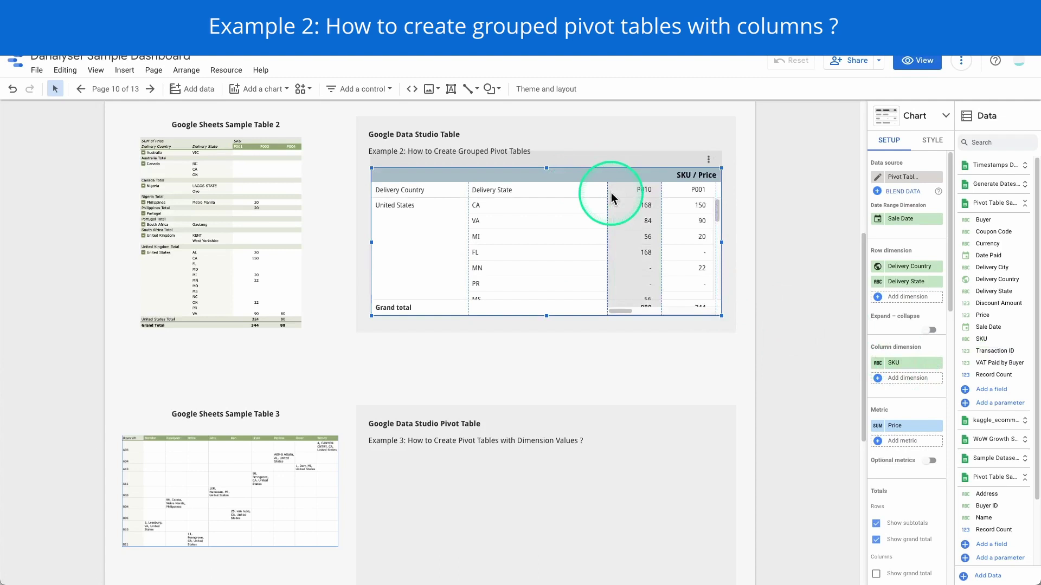
{"action": "left_click_drag", "start_coordinate": [621, 311], "coordinate": [638, 310]}
{"action": "left_click_drag", "start_coordinate": [705, 310], "coordinate": [621, 311]}
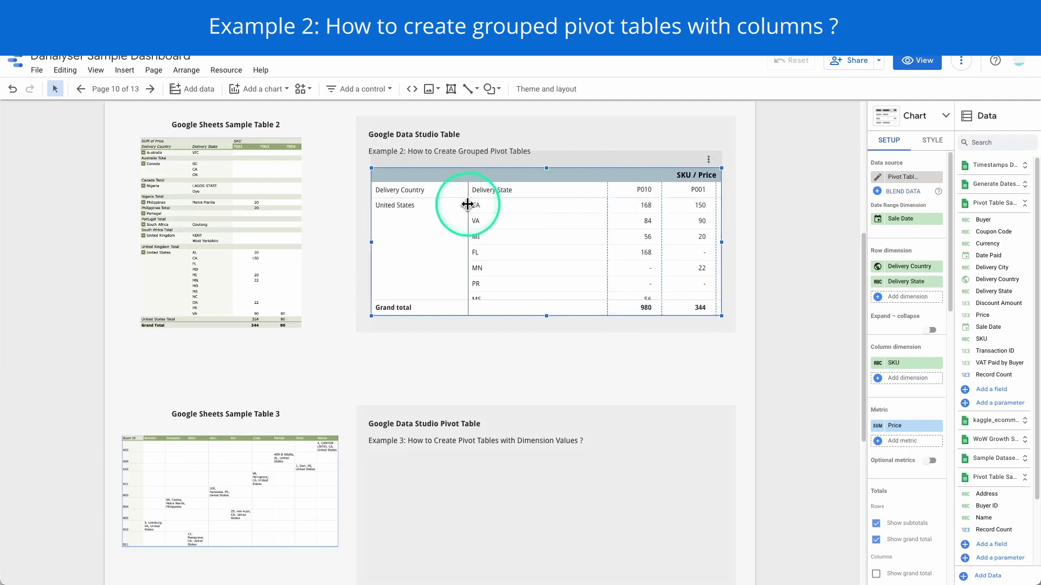
Narrow the Delivery Country and Delivery State columns and make the SKU columns narrow and uniform.
{"action": "left_click_drag", "start_coordinate": [467, 204], "coordinate": [432, 205]}
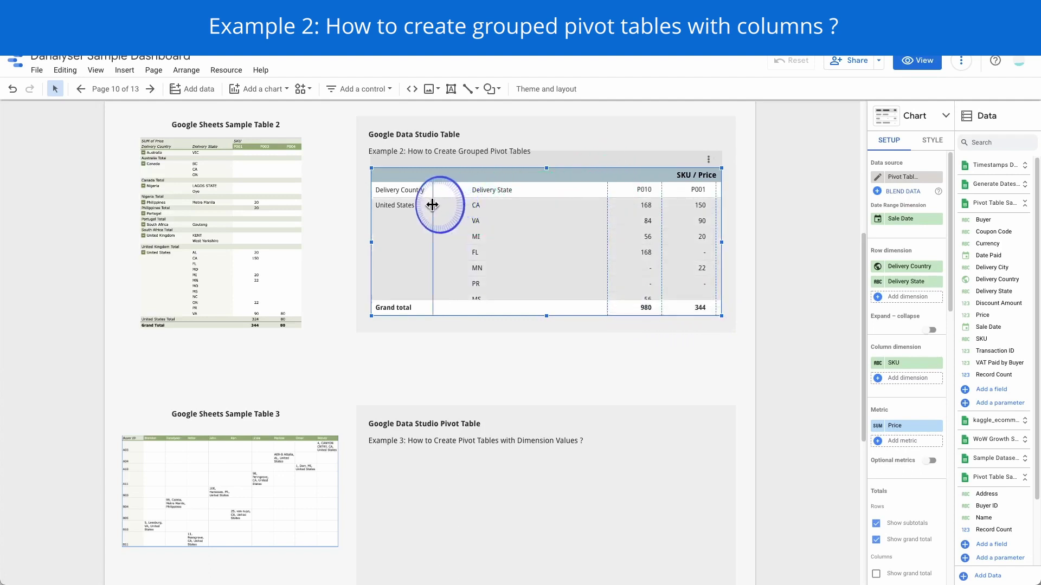
{"action": "left_click_drag", "start_coordinate": [600, 209], "coordinate": [490, 205]}
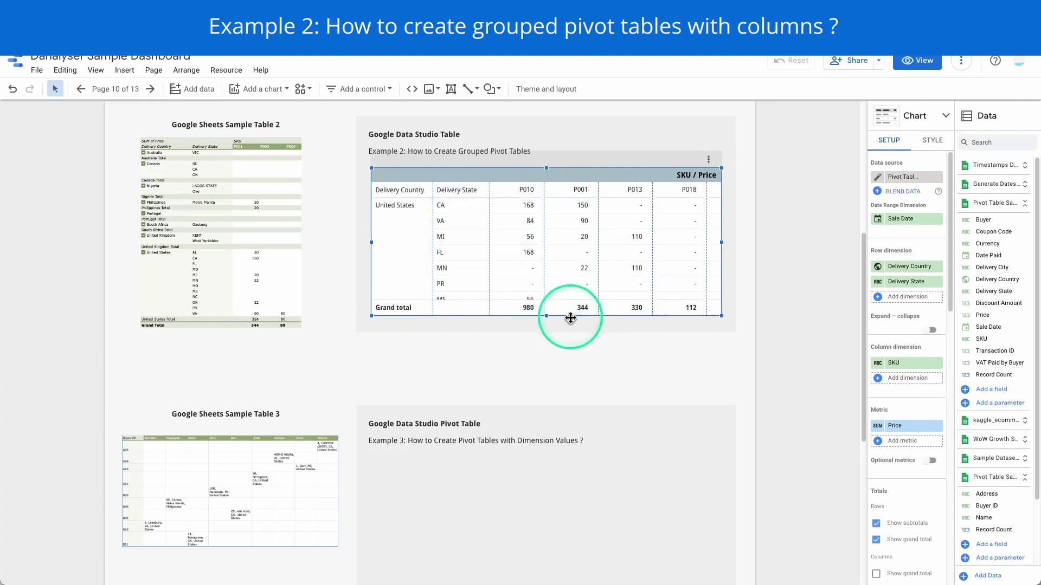
{"action": "left_click_drag", "start_coordinate": [568, 307], "coordinate": [601, 311]}
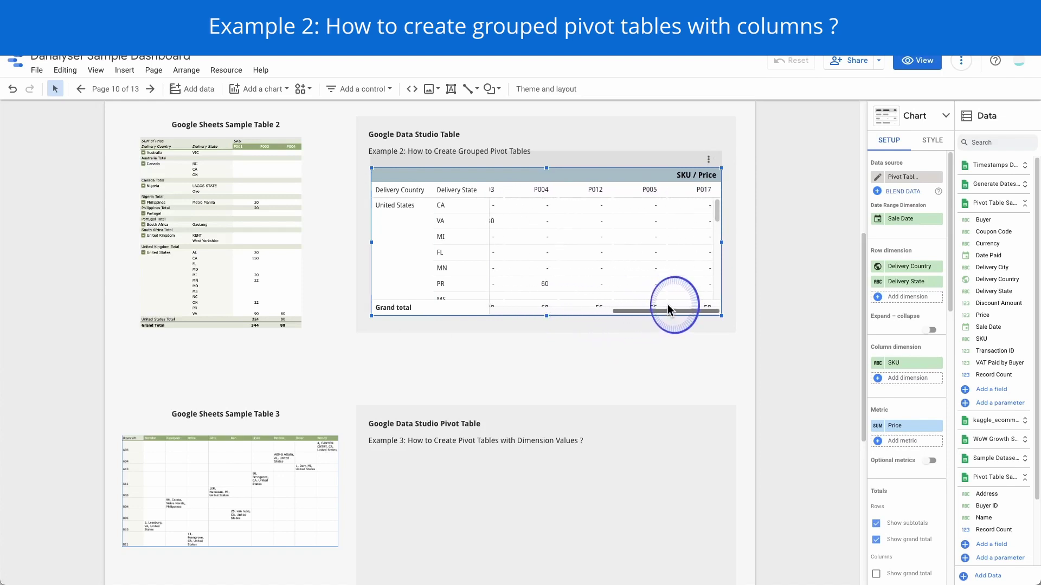
{"action": "mouse_move", "coordinate": [668, 304]}
{"action": "left_mouse_down"}
{"action": "mouse_move", "coordinate": [616, 304]}
{"action": "mouse_move", "coordinate": [650, 301]}
{"action": "left_mouse_up"}
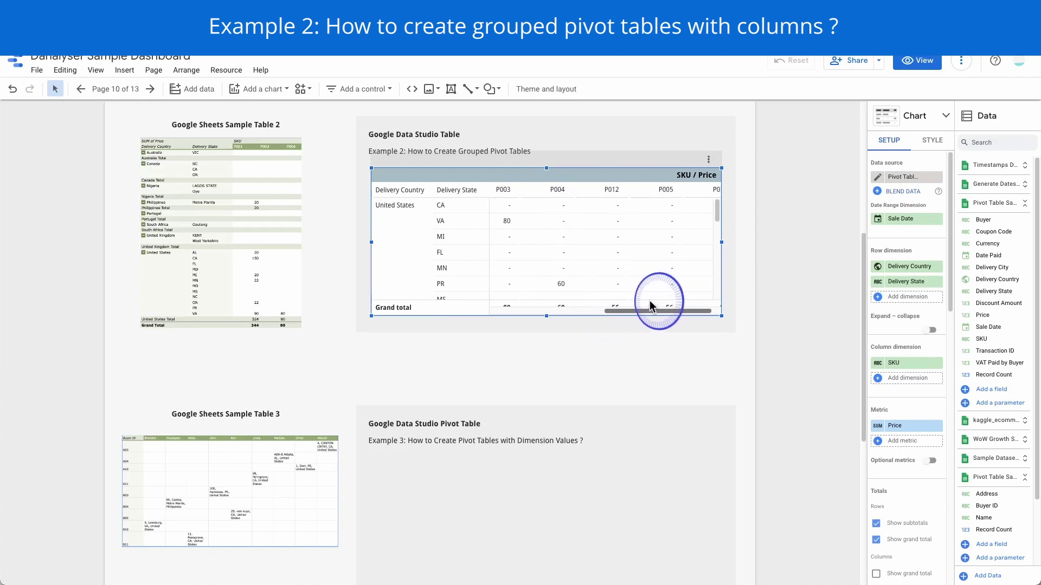
{"action": "left_click_drag", "start_coordinate": [534, 192], "coordinate": [543, 190]}
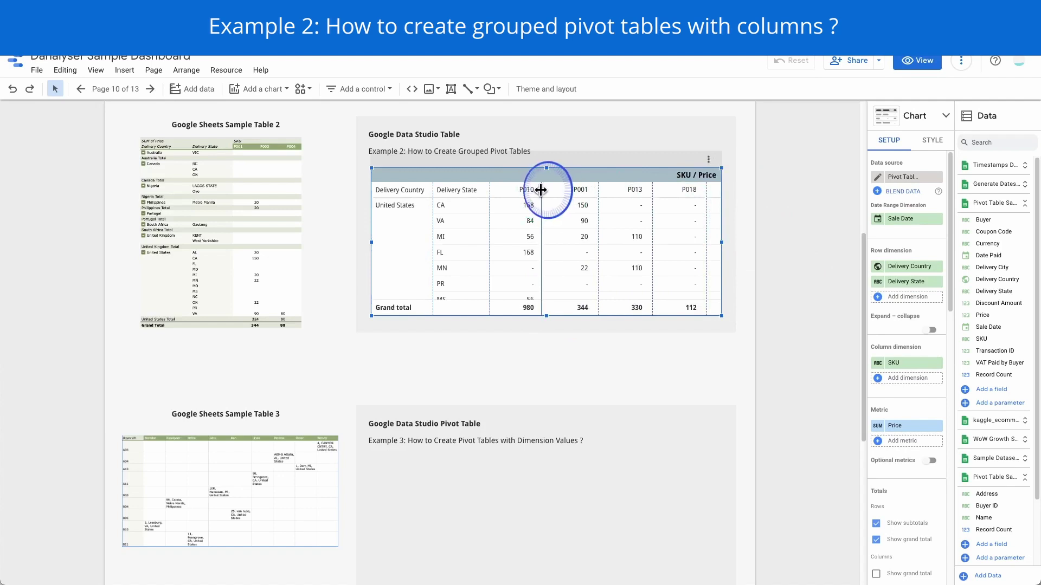
{"action": "mouse_move", "coordinate": [525, 189]}
{"action": "left_mouse_down"}
{"action": "mouse_move", "coordinate": [542, 190]}
{"action": "mouse_move", "coordinate": [522, 191]}
{"action": "left_mouse_up"}
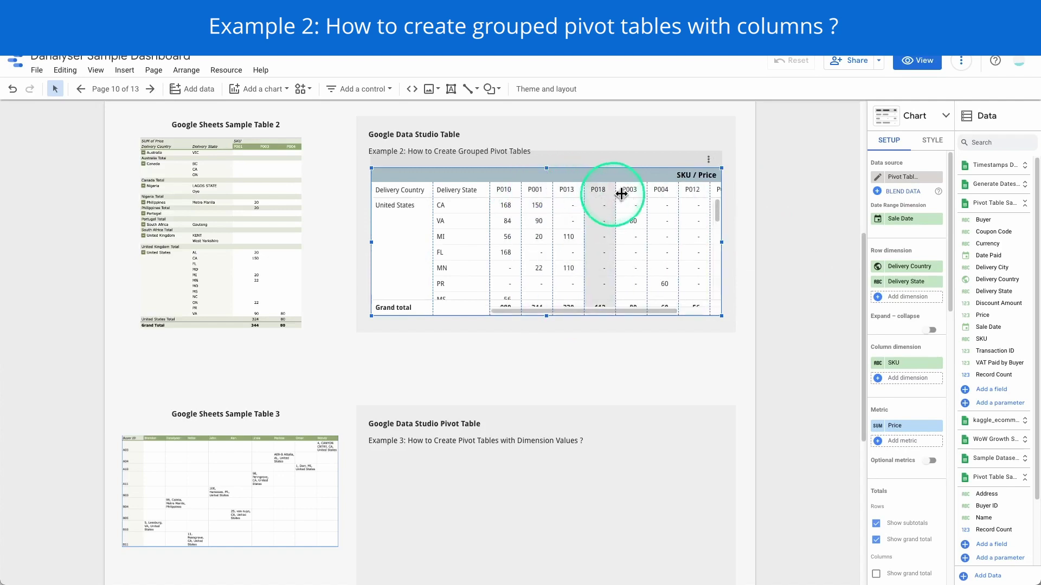
{"action": "mouse_move", "coordinate": [539, 311]}
{"action": "left_mouse_down"}
{"action": "mouse_move", "coordinate": [610, 308]}
{"action": "mouse_move", "coordinate": [537, 309]}
{"action": "left_mouse_up"}
{"action": "left_click_drag", "start_coordinate": [488, 188], "coordinate": [462, 204]}
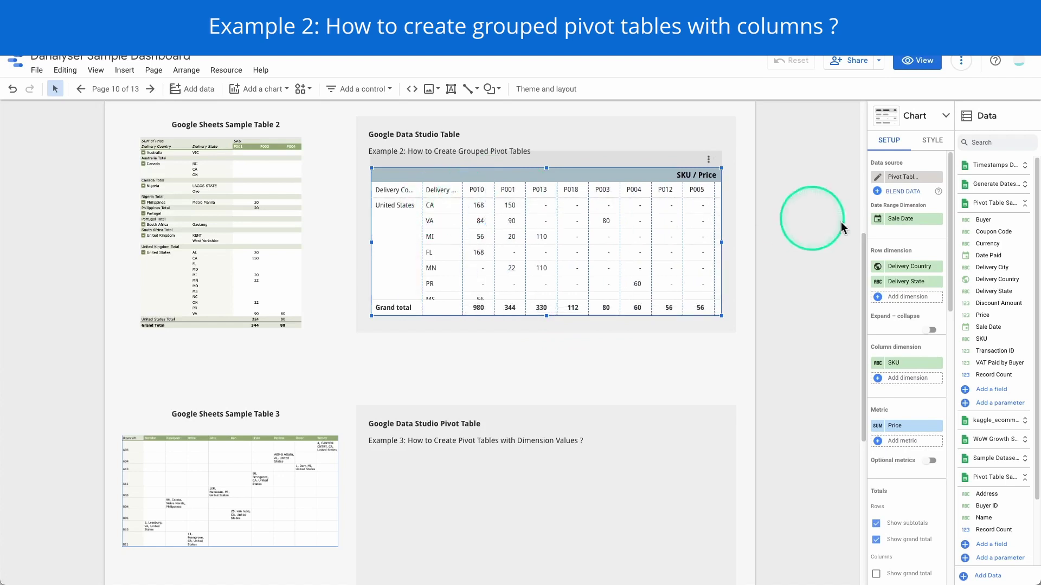
Rename Delivery State to State and Delivery Country to Country, then narrow the Country column.
{"action": "left_click", "coordinate": [878, 281]}
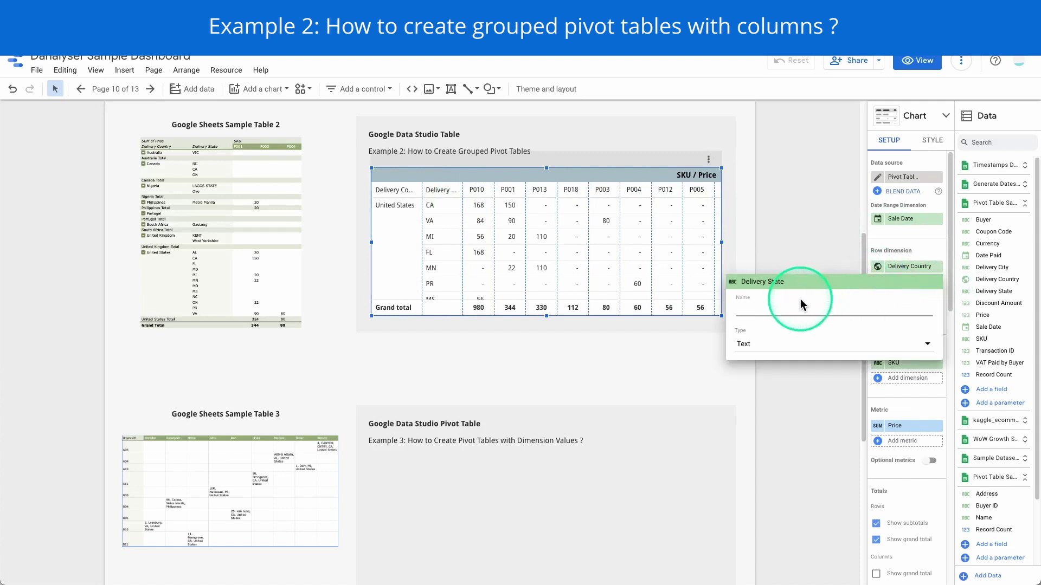
{"action": "type", "text": "State"}
{"action": "key", "text": "Return"}
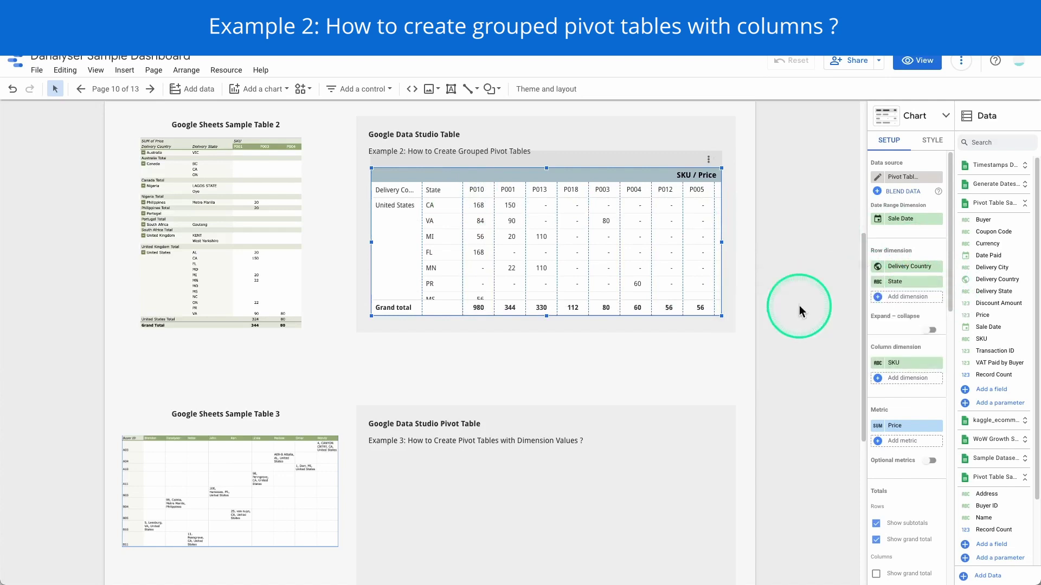
{"action": "left_click", "coordinate": [892, 264]}
{"action": "type", "text": "C"}
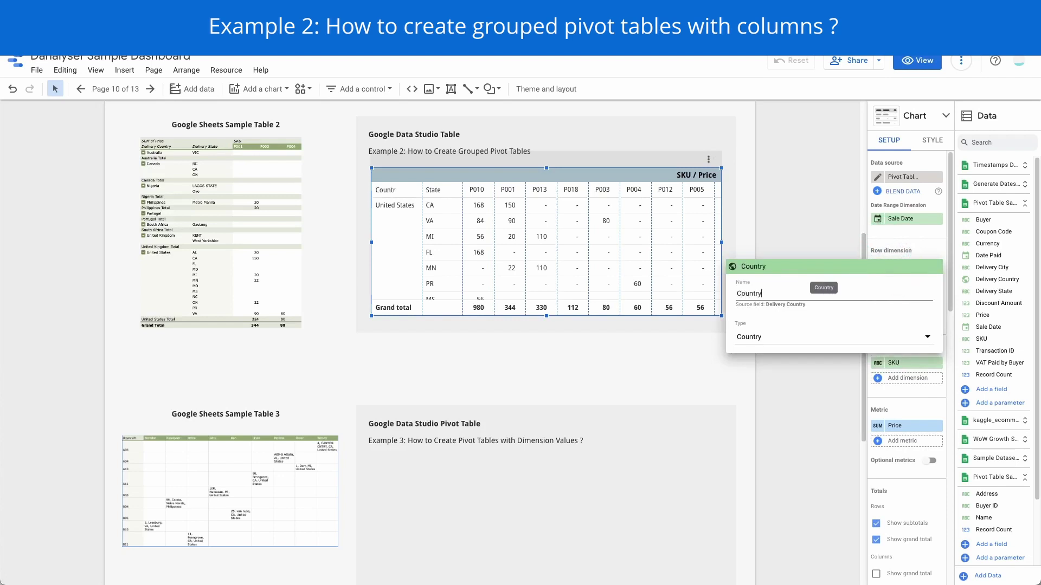
{"action": "type", "text": "ountry"}
{"action": "key", "text": "Return"}
{"action": "left_click", "coordinate": [381, 196]}
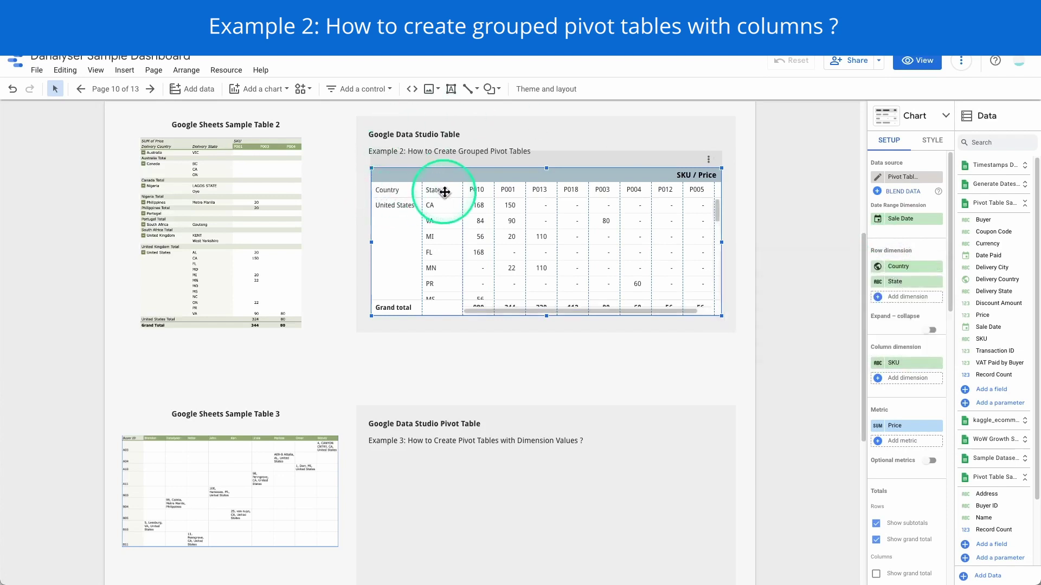
{"action": "left_click", "coordinate": [588, 281]}
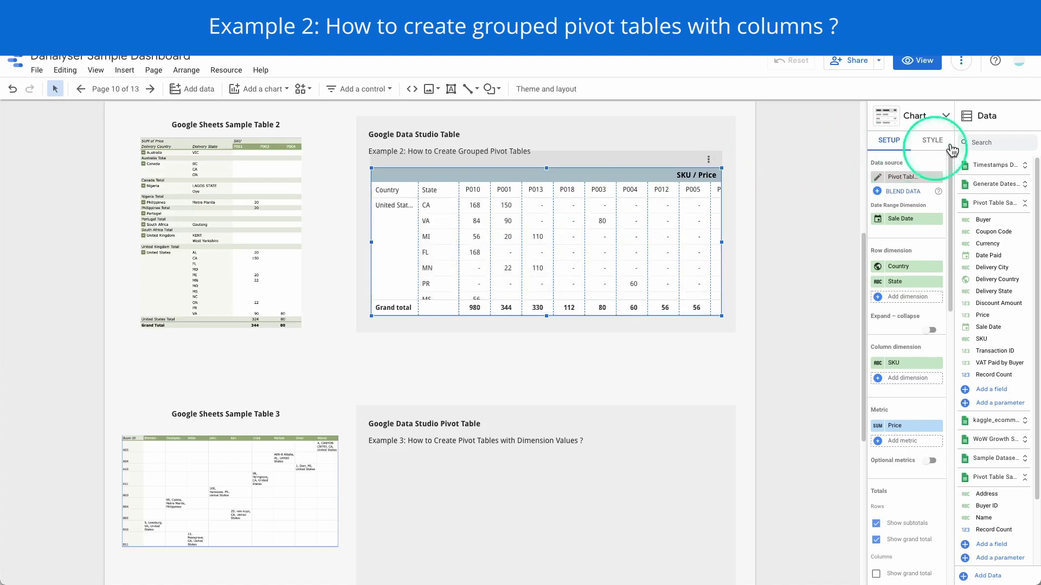
Widen the Country column so United States shows in full.
{"action": "left_click", "coordinate": [932, 140]}
{"action": "scroll", "coordinate": [939, 265], "scroll_direction": "down", "scroll_amount": 5}
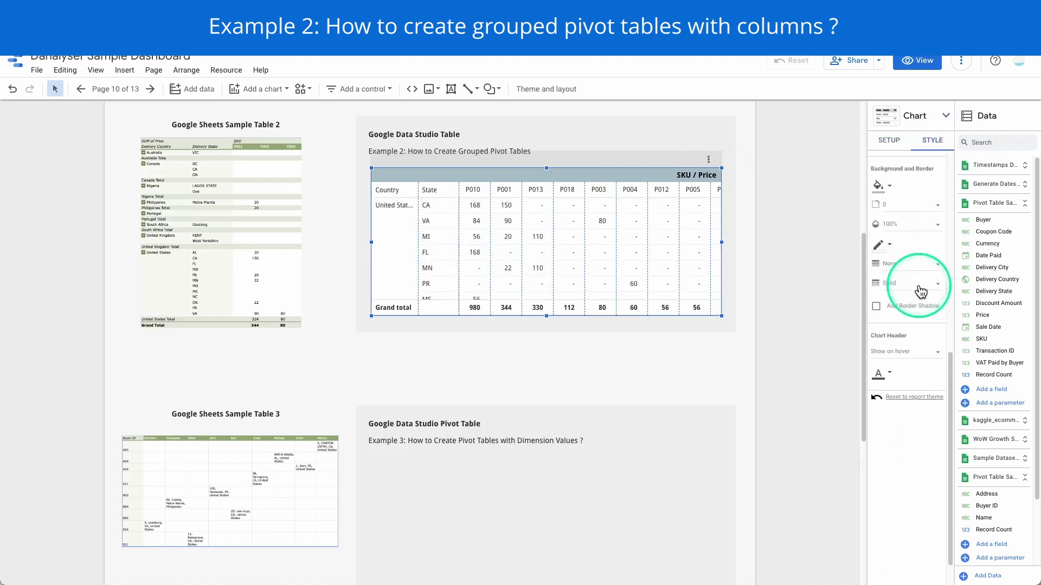
{"action": "scroll", "coordinate": [919, 290], "scroll_direction": "up", "scroll_amount": 5}
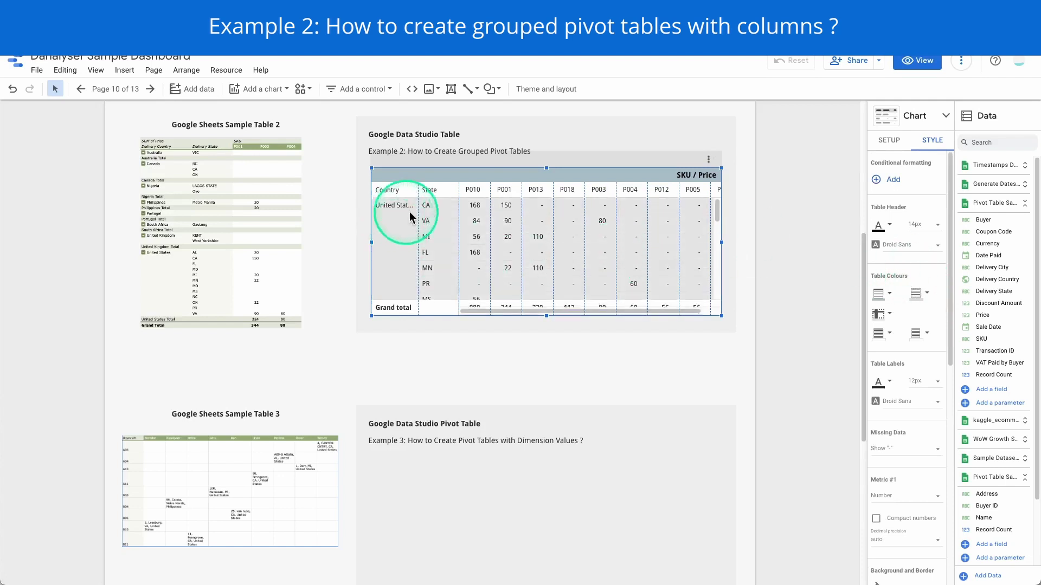
{"action": "left_click_drag", "start_coordinate": [419, 210], "coordinate": [430, 205]}
{"action": "scroll", "coordinate": [488, 225], "scroll_direction": "down", "scroll_amount": 1}
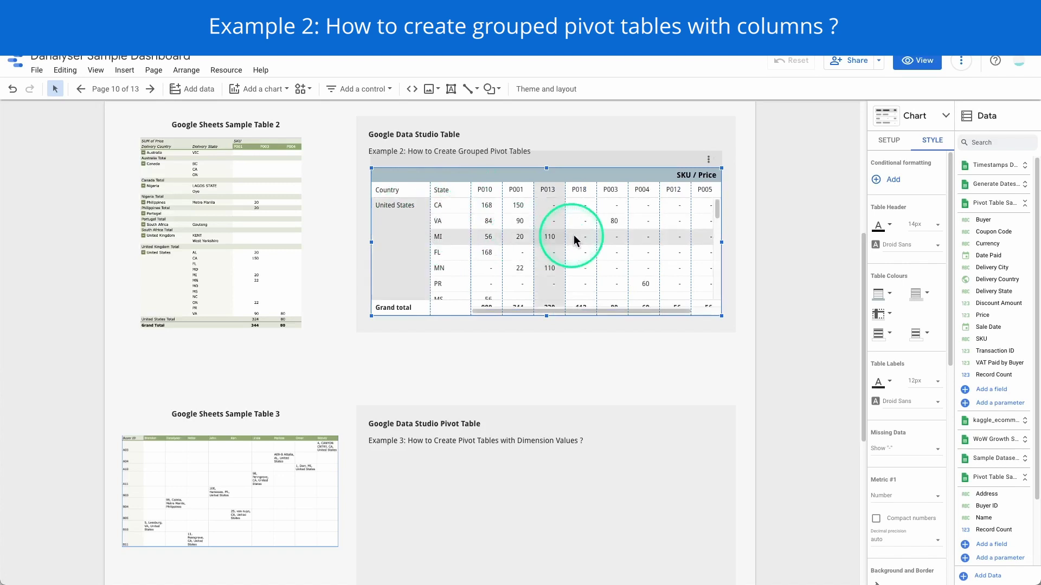
{"action": "scroll", "coordinate": [527, 267], "scroll_direction": "up", "scroll_amount": 2}
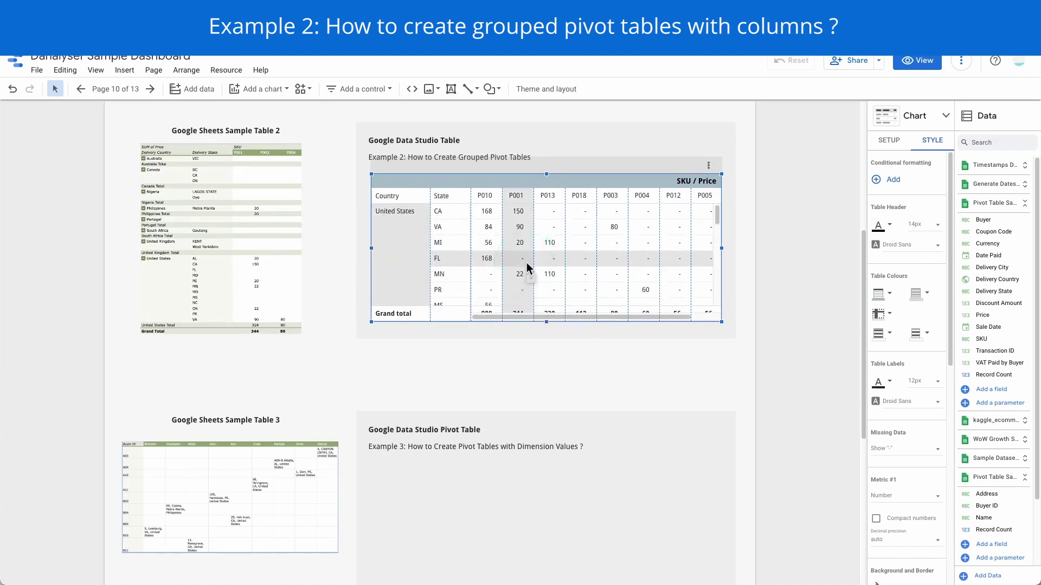
Enlarge the Sheets Sample Table 3 image on the report.
{"action": "scroll", "coordinate": [579, 288], "scroll_direction": "down", "scroll_amount": 3}
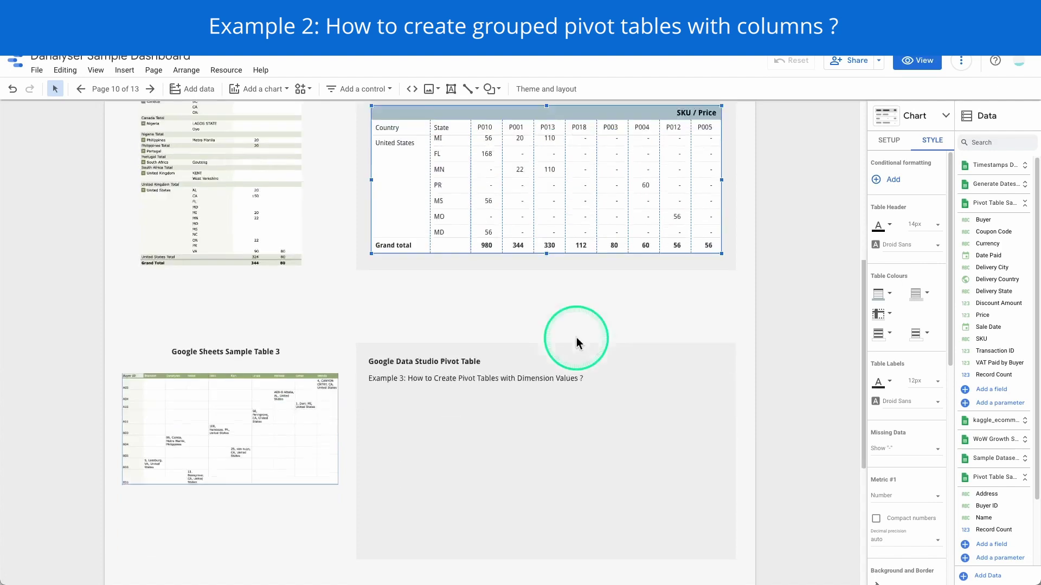
{"action": "scroll", "coordinate": [578, 340], "scroll_direction": "down", "scroll_amount": 1}
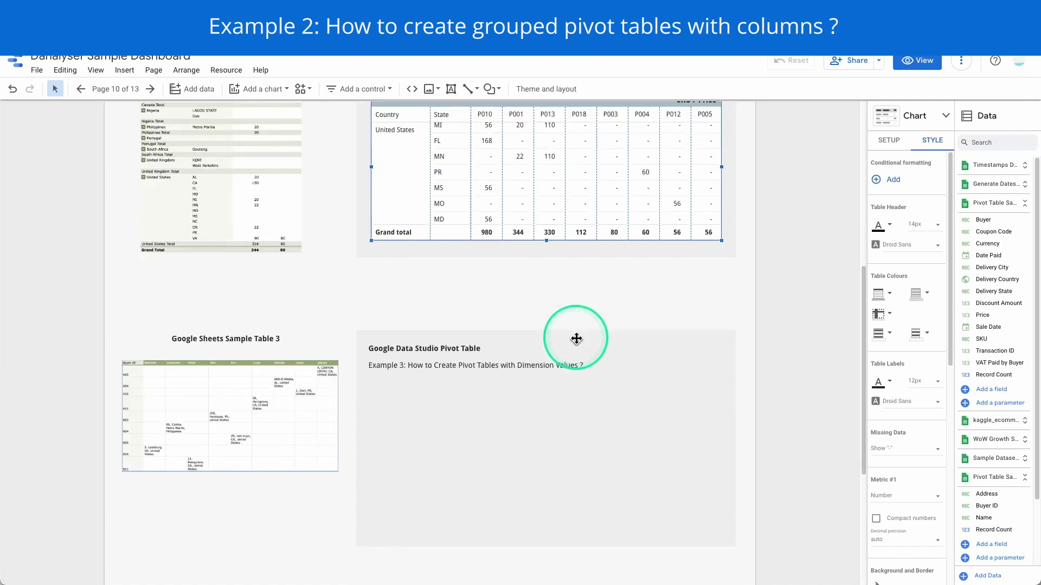
{"action": "left_click_drag", "start_coordinate": [338, 285], "coordinate": [703, 515]}
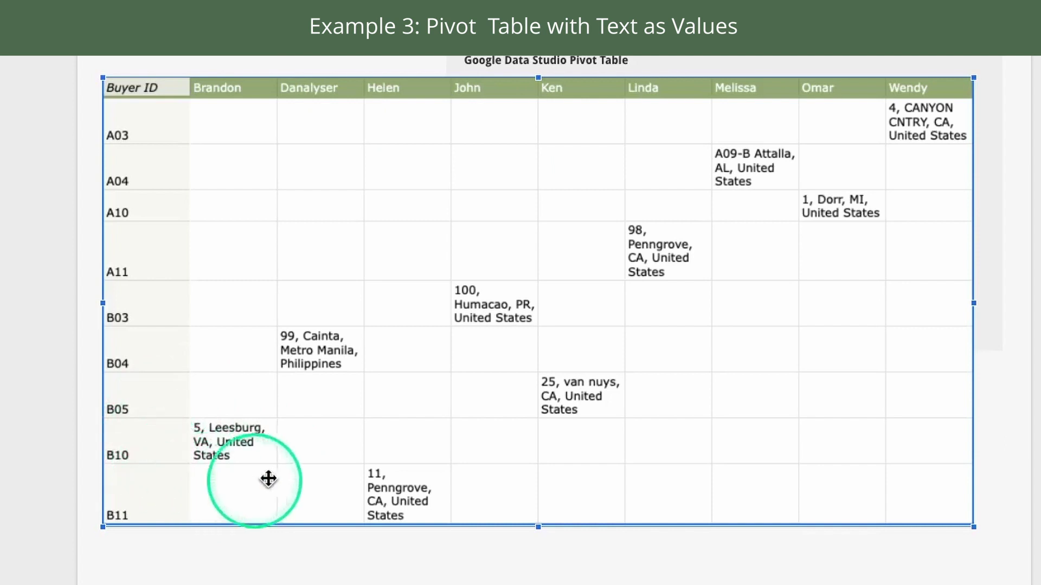
{"action": "scroll", "coordinate": [851, 305], "scroll_direction": "up", "scroll_amount": 10}
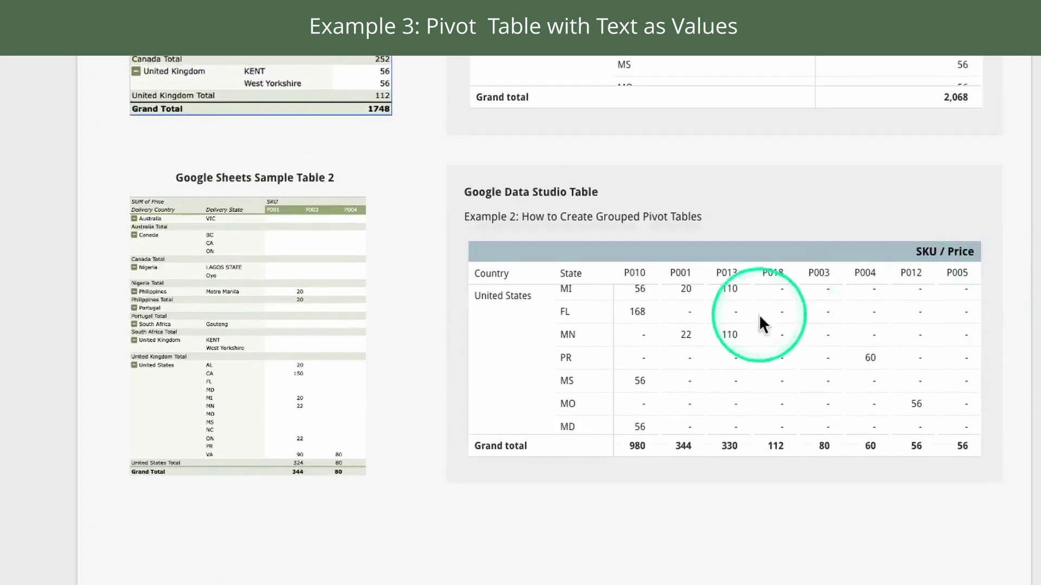
{"action": "scroll", "coordinate": [948, 337], "scroll_direction": "up", "scroll_amount": 5}
{"action": "scroll", "coordinate": [1010, 453], "scroll_direction": "down", "scroll_amount": 7}
{"action": "scroll", "coordinate": [1018, 440], "scroll_direction": "down", "scroll_amount": 5}
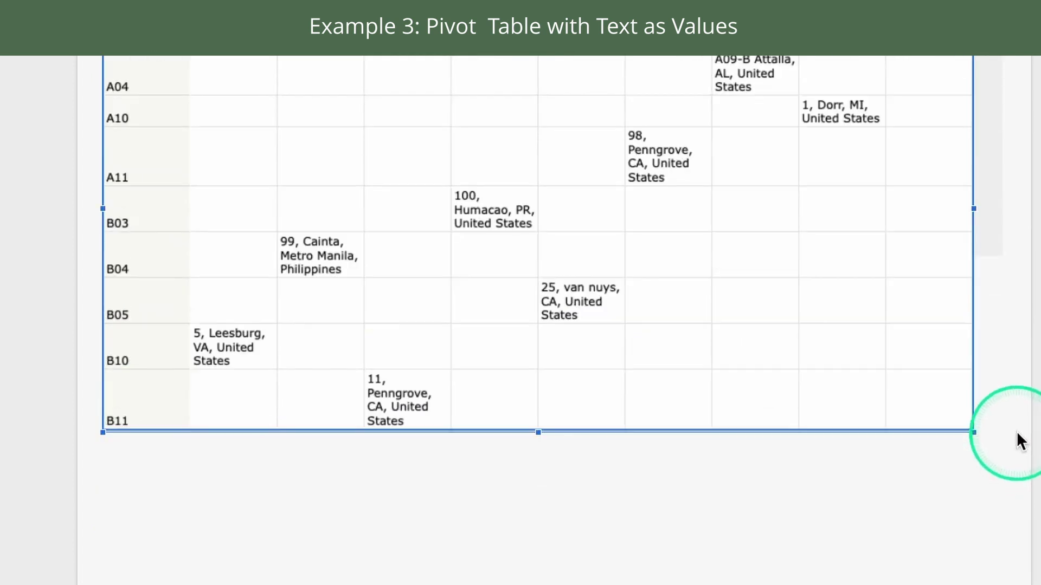
{"action": "scroll", "coordinate": [1013, 396], "scroll_direction": "up", "scroll_amount": 2}
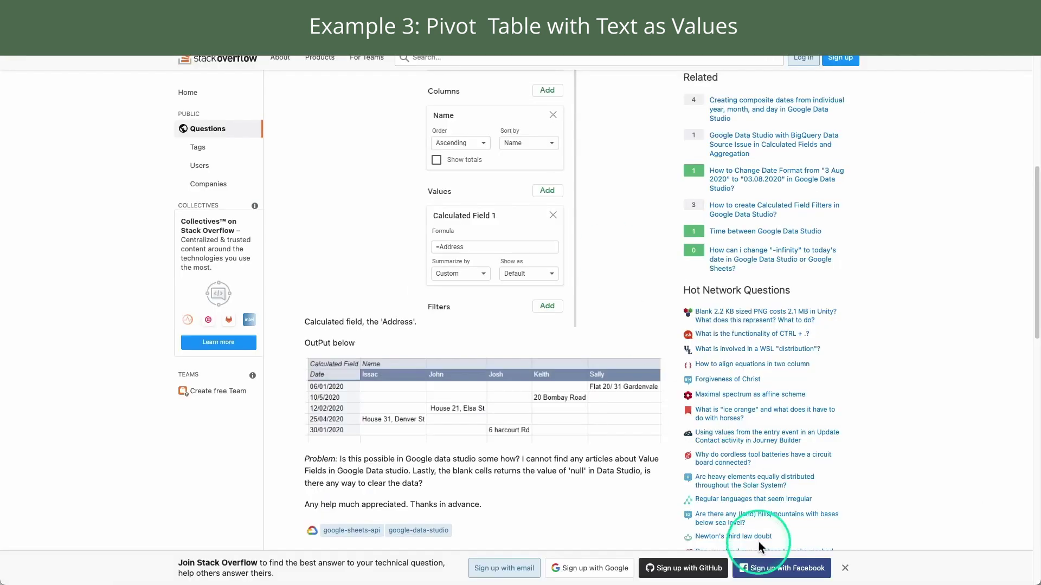
{"action": "scroll", "coordinate": [741, 524], "scroll_direction": "up", "scroll_amount": 7}
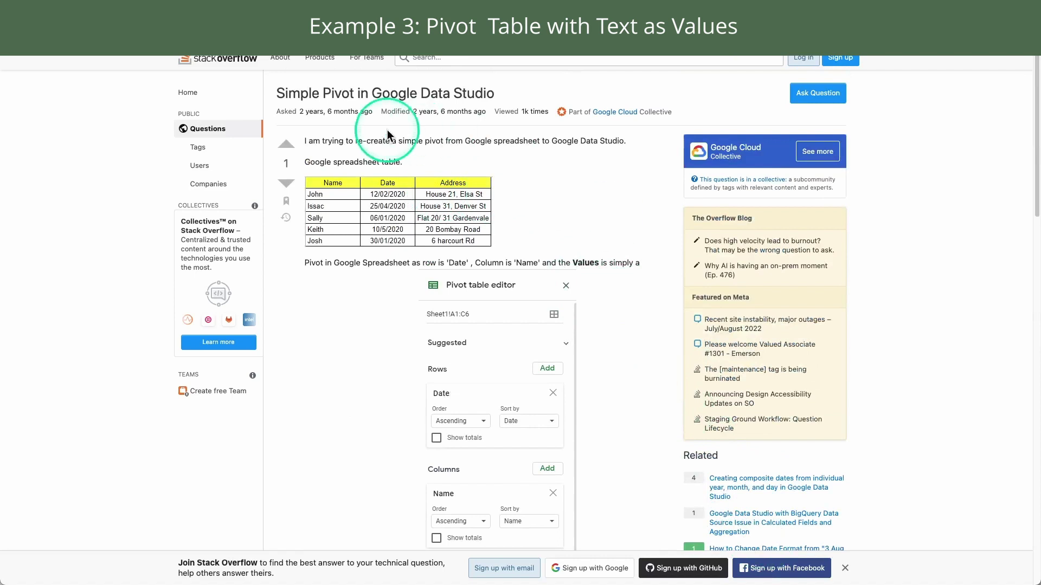
{"action": "scroll", "coordinate": [640, 342], "scroll_direction": "down", "scroll_amount": 5}
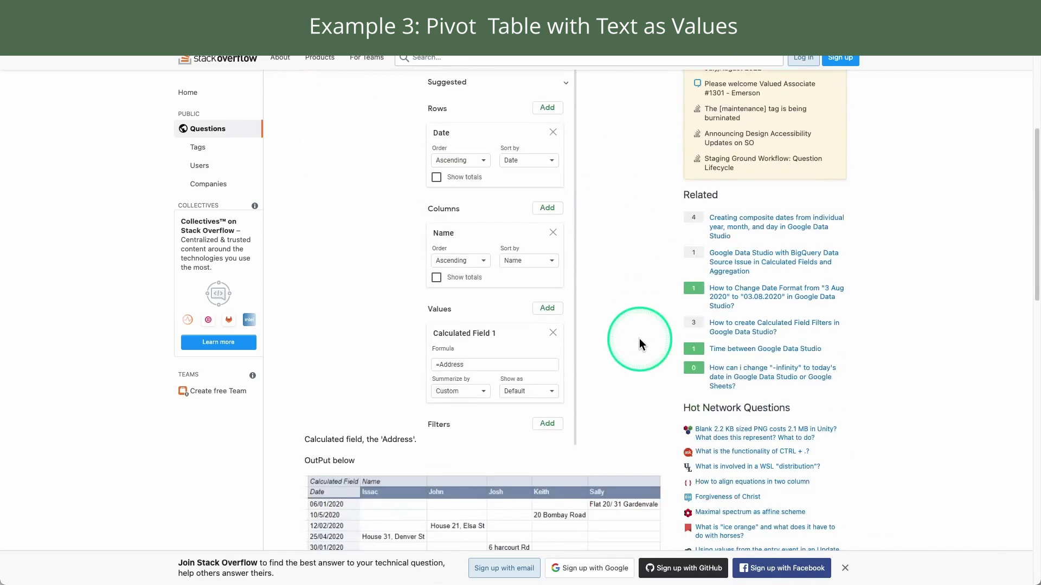
{"action": "scroll", "coordinate": [639, 342], "scroll_direction": "down", "scroll_amount": 7}
{"action": "scroll", "coordinate": [639, 342], "scroll_direction": "up", "scroll_amount": 2}
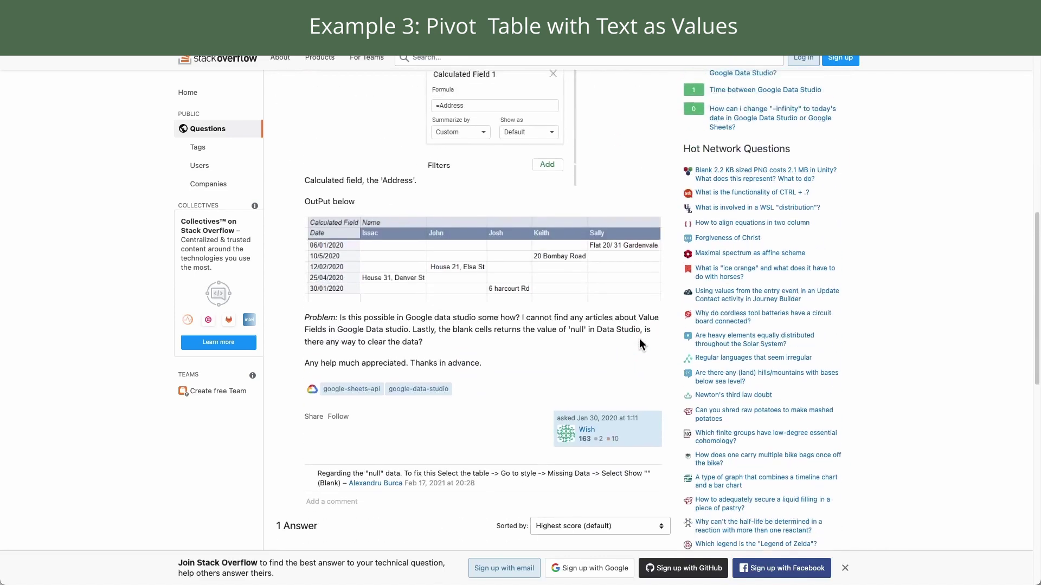
{"action": "scroll", "coordinate": [640, 338], "scroll_direction": "up", "scroll_amount": 2}
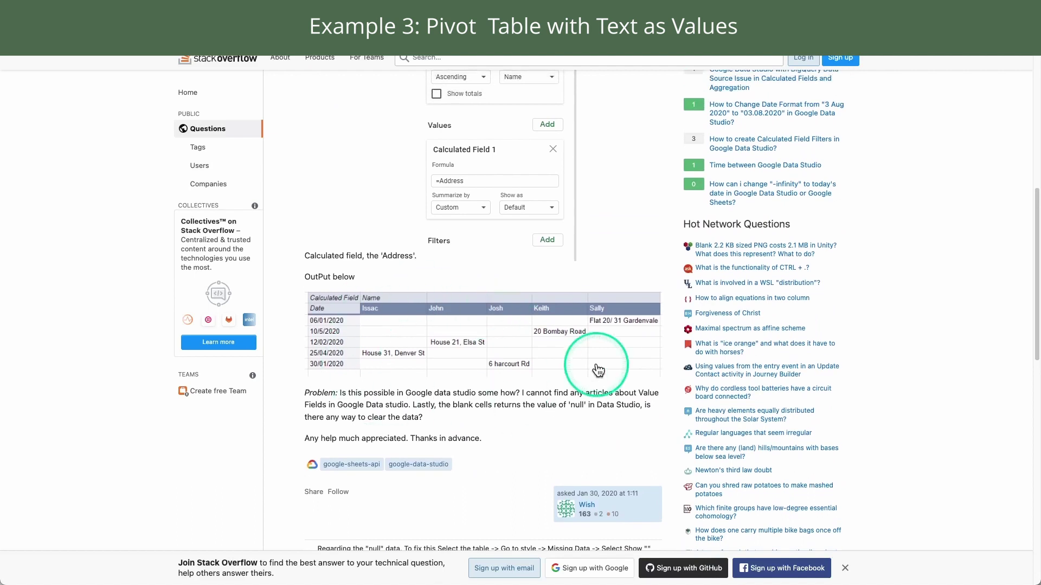
{"action": "scroll", "coordinate": [598, 371], "scroll_direction": "down", "scroll_amount": 4}
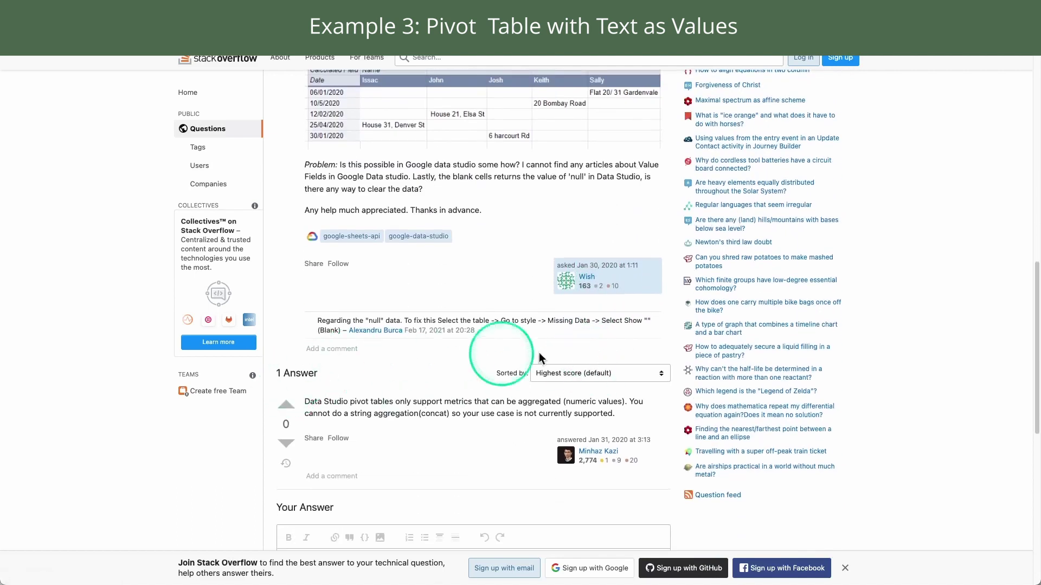
{"action": "scroll", "coordinate": [541, 358], "scroll_direction": "down", "scroll_amount": 3}
{"action": "scroll", "coordinate": [564, 309], "scroll_direction": "up", "scroll_amount": 1}
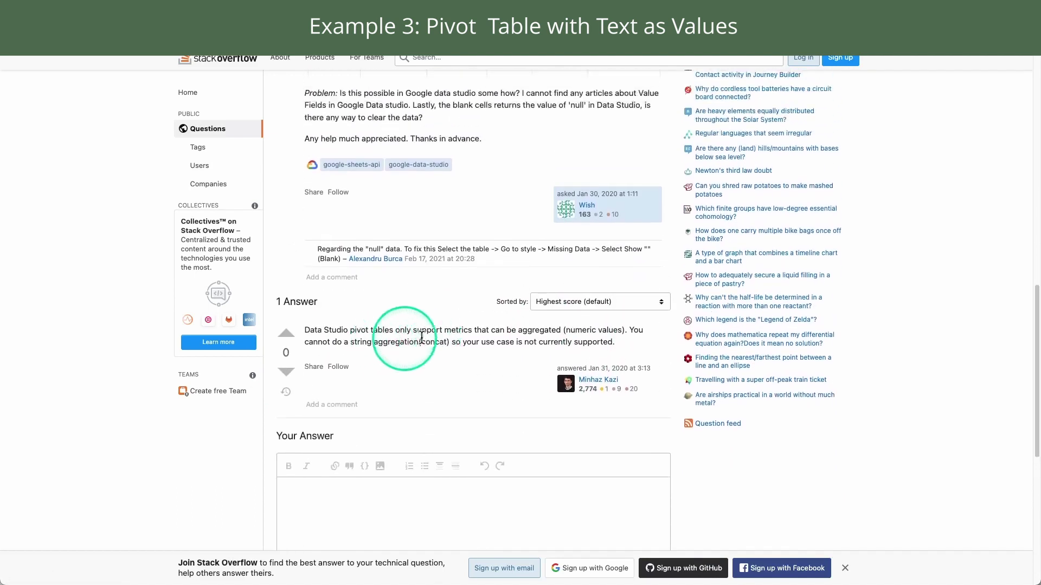
{"action": "scroll", "coordinate": [480, 344], "scroll_direction": "up", "scroll_amount": 4}
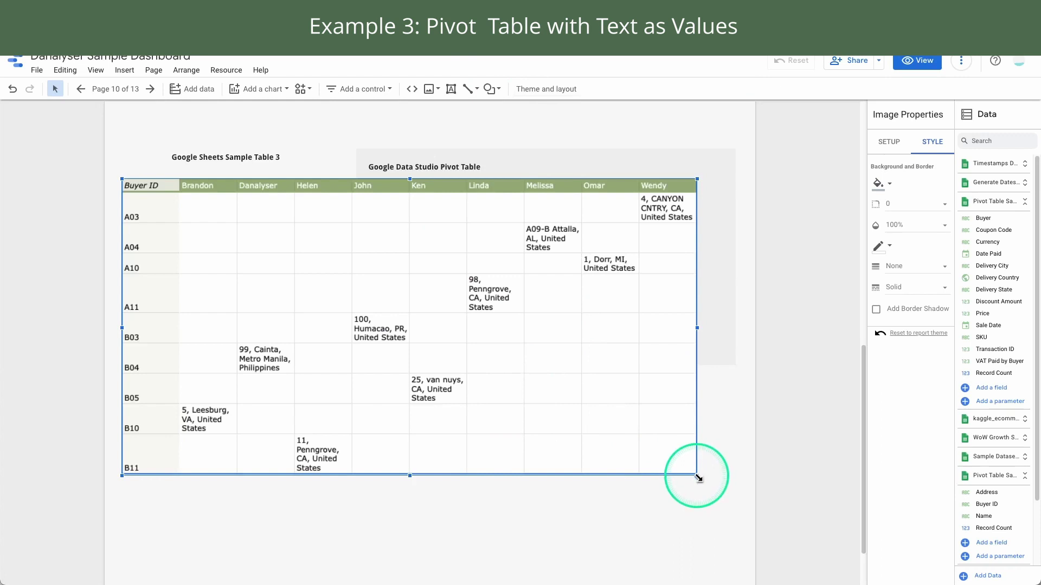
Shrink the Sheets table image, then select A1:C10 on the Buyer Data sheet.
{"action": "left_click_drag", "start_coordinate": [697, 476], "coordinate": [522, 414]}
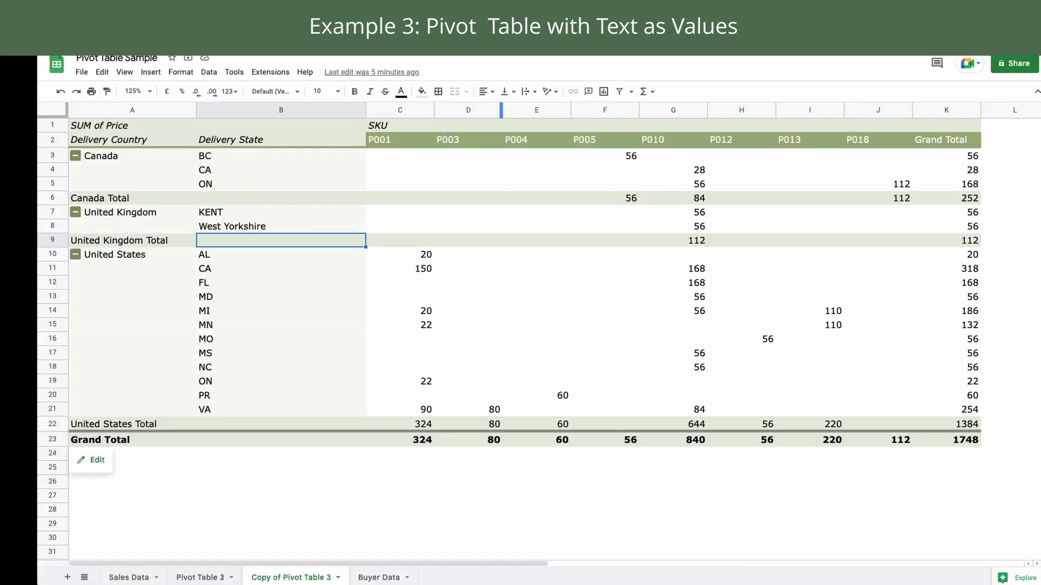
{"action": "left_click", "coordinate": [378, 578]}
{"action": "left_click_drag", "start_coordinate": [87, 127], "coordinate": [318, 259]}
Insert a pivot table from that range on the existing sheet at 'Buyer Data'!E1.
{"action": "left_click", "coordinate": [150, 72]}
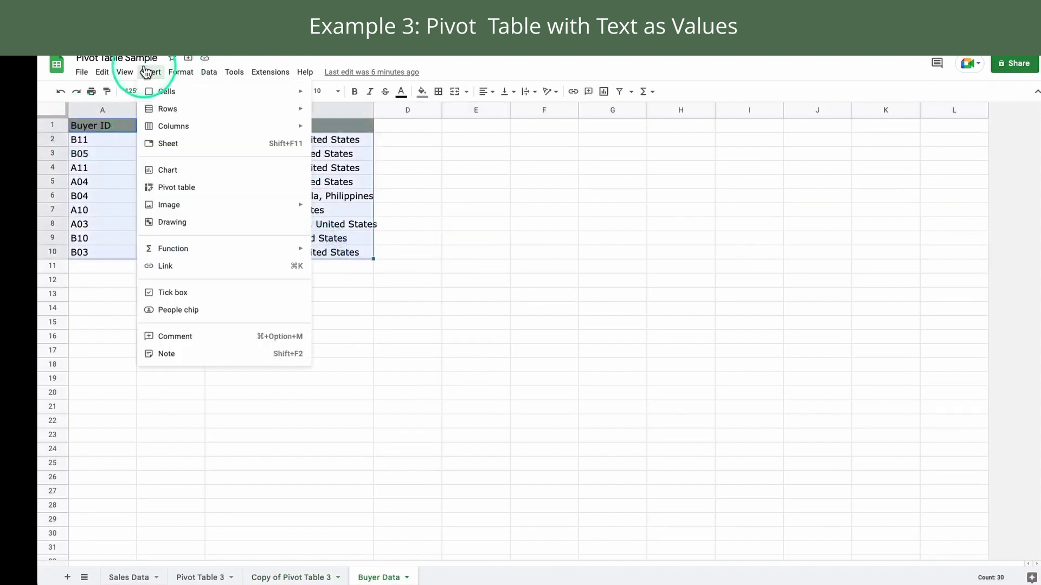
{"action": "left_click", "coordinate": [184, 191]}
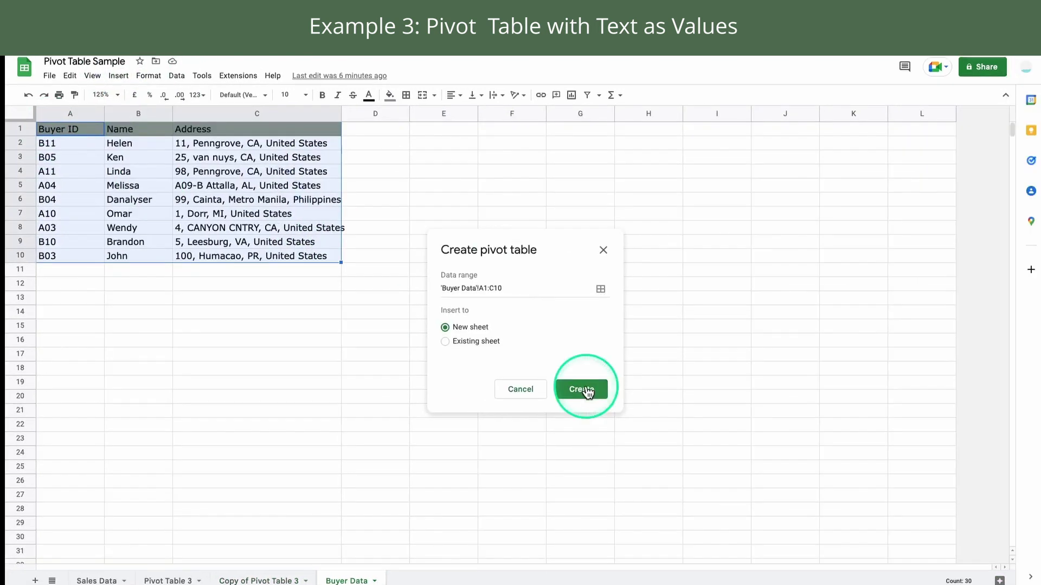
{"action": "left_click", "coordinate": [477, 342]}
{"action": "left_click", "coordinate": [600, 362]}
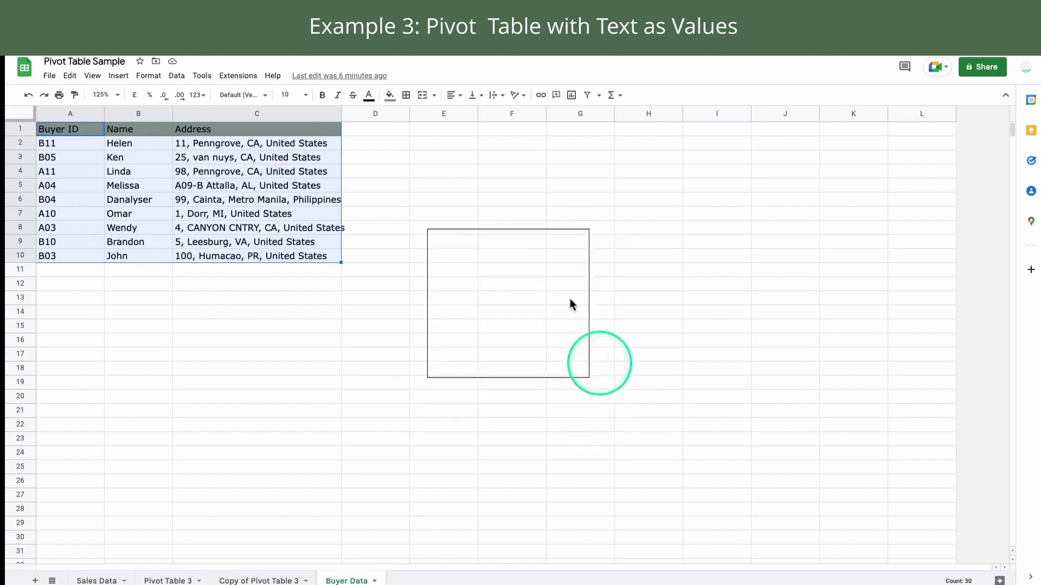
{"action": "left_click", "coordinate": [426, 129]}
{"action": "left_click", "coordinate": [591, 321]}
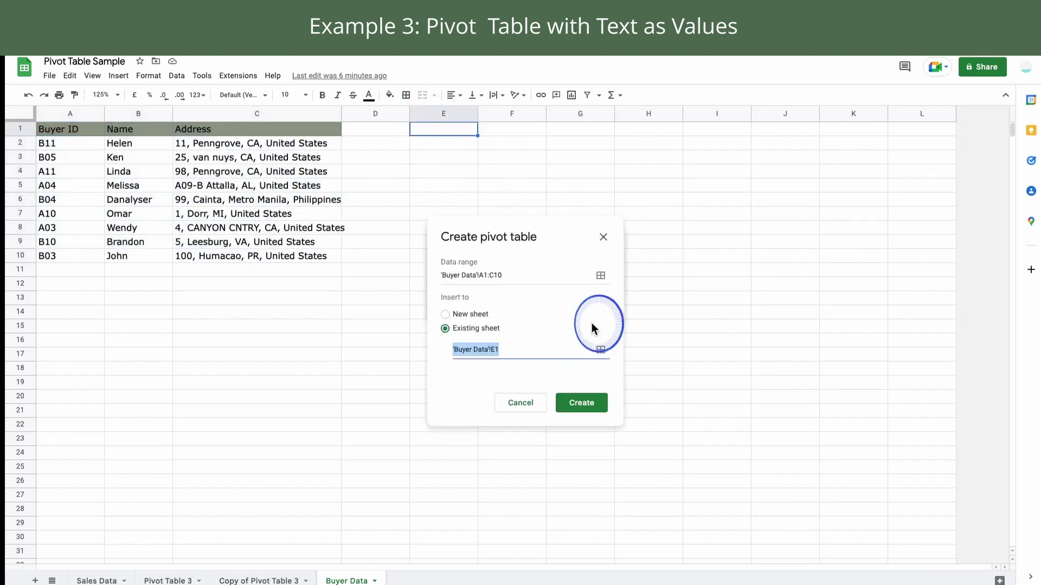
{"action": "left_click", "coordinate": [589, 406]}
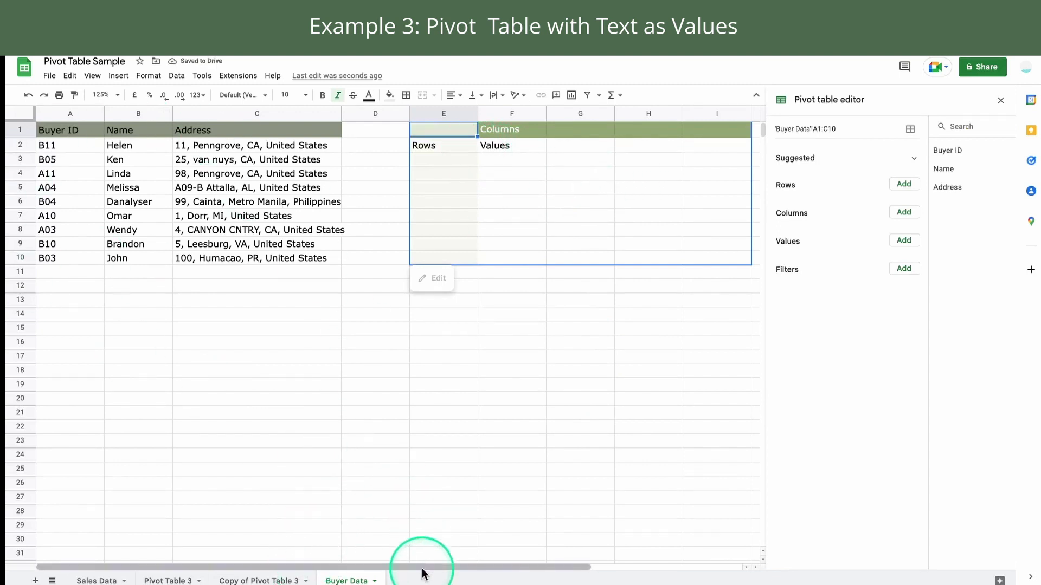
Set Buyer ID as the pivot rows and Name as the pivot columns.
{"action": "mouse_move", "coordinate": [423, 567]}
{"action": "left_mouse_down"}
{"action": "mouse_move", "coordinate": [494, 573]}
{"action": "mouse_move", "coordinate": [412, 563]}
{"action": "left_mouse_up"}
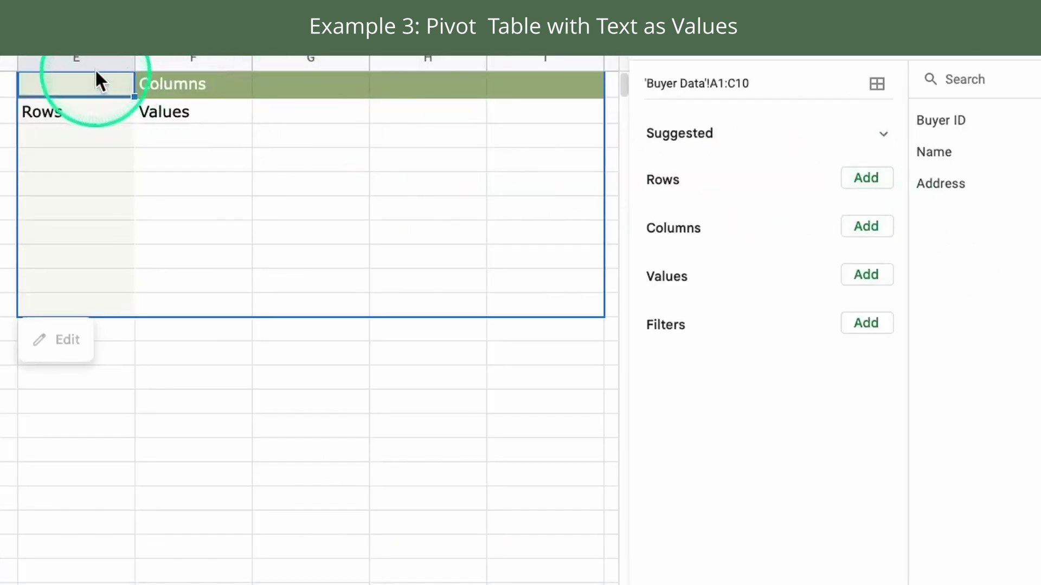
{"action": "left_click", "coordinate": [872, 183]}
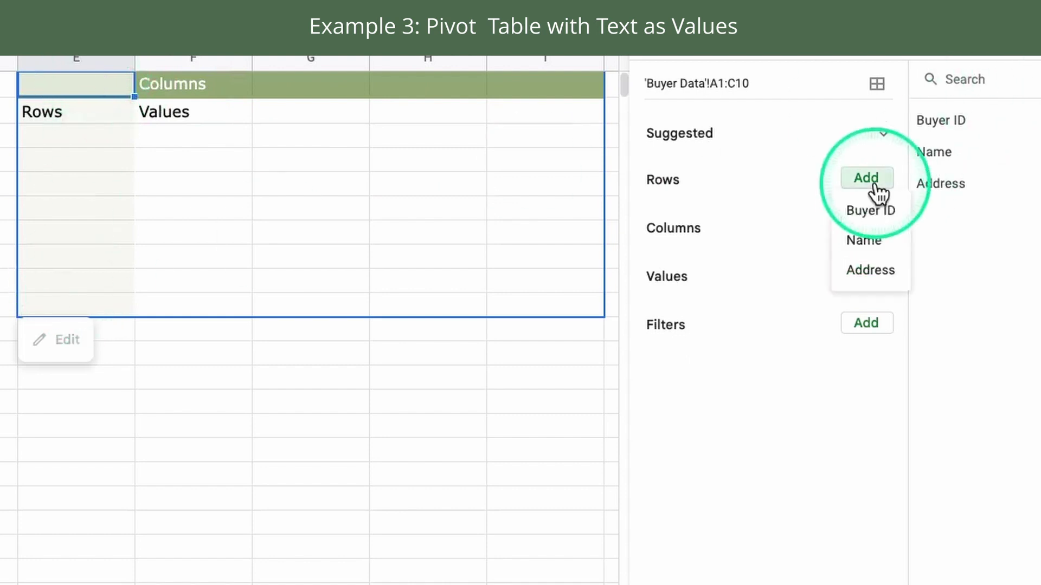
{"action": "left_click", "coordinate": [891, 210]}
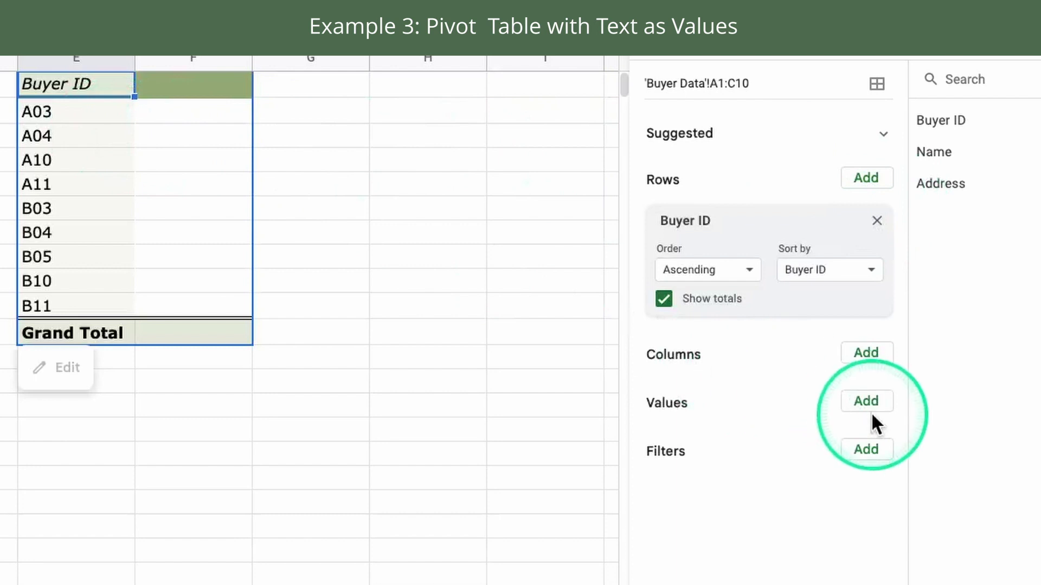
{"action": "left_click", "coordinate": [866, 406]}
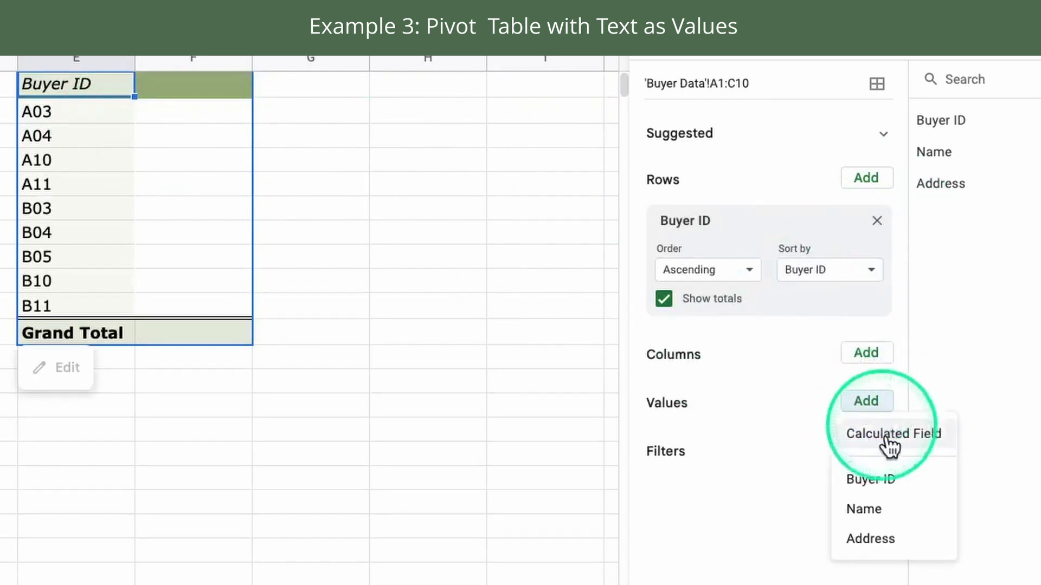
{"action": "left_click", "coordinate": [862, 513]}
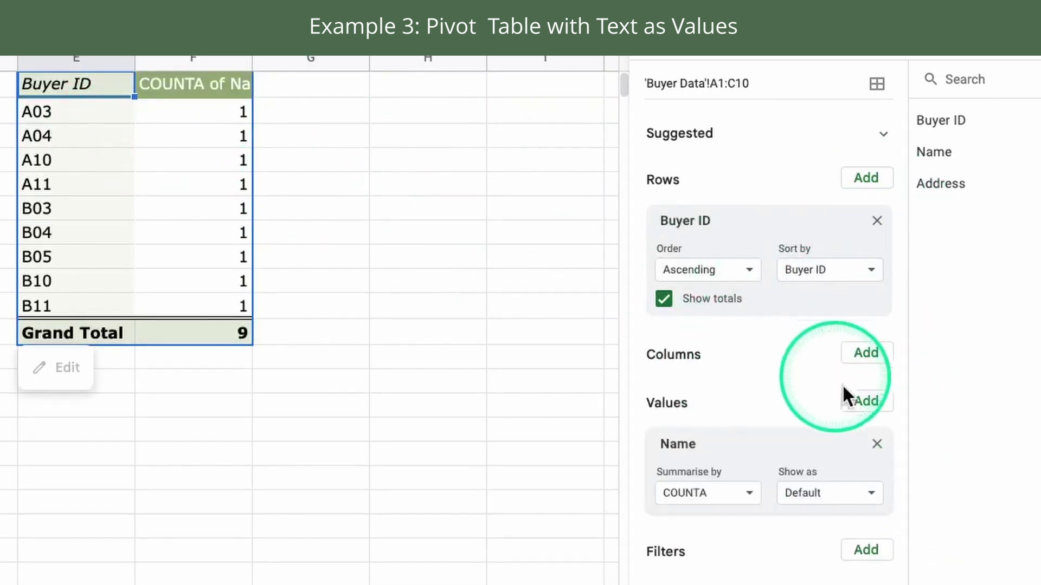
{"action": "left_click_drag", "start_coordinate": [794, 444], "coordinate": [785, 384]}
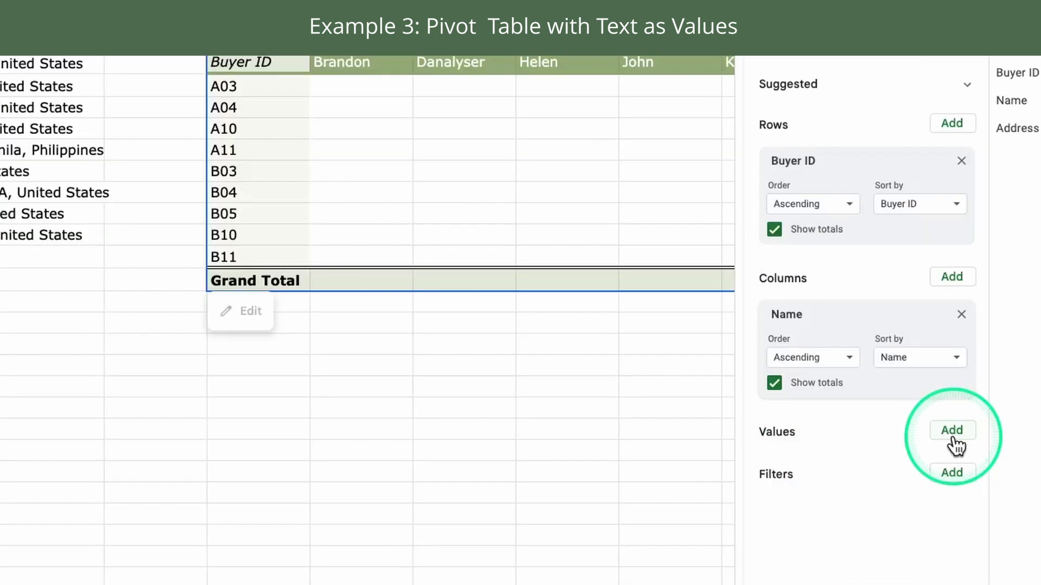
Add a calculated value field with formula =Address.
{"action": "left_click", "coordinate": [954, 433]}
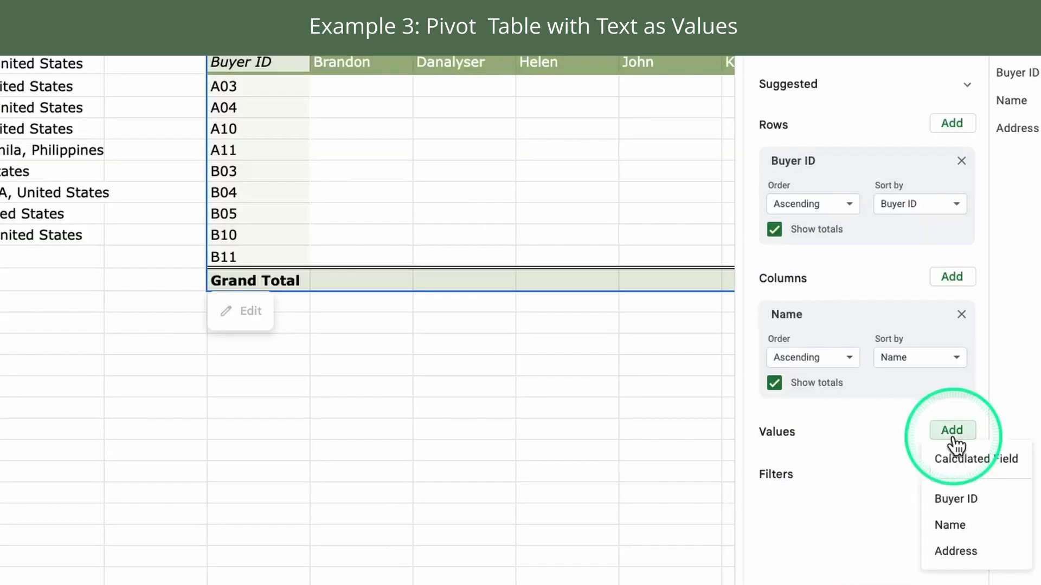
{"action": "left_click", "coordinate": [988, 461]}
{"action": "left_click", "coordinate": [860, 512]}
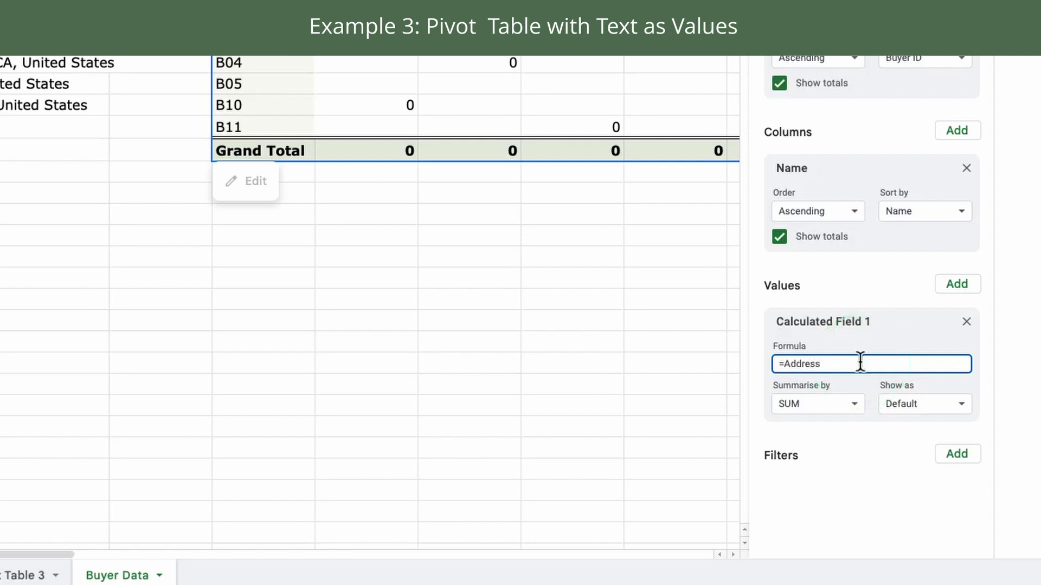
{"action": "left_click", "coordinate": [850, 413]}
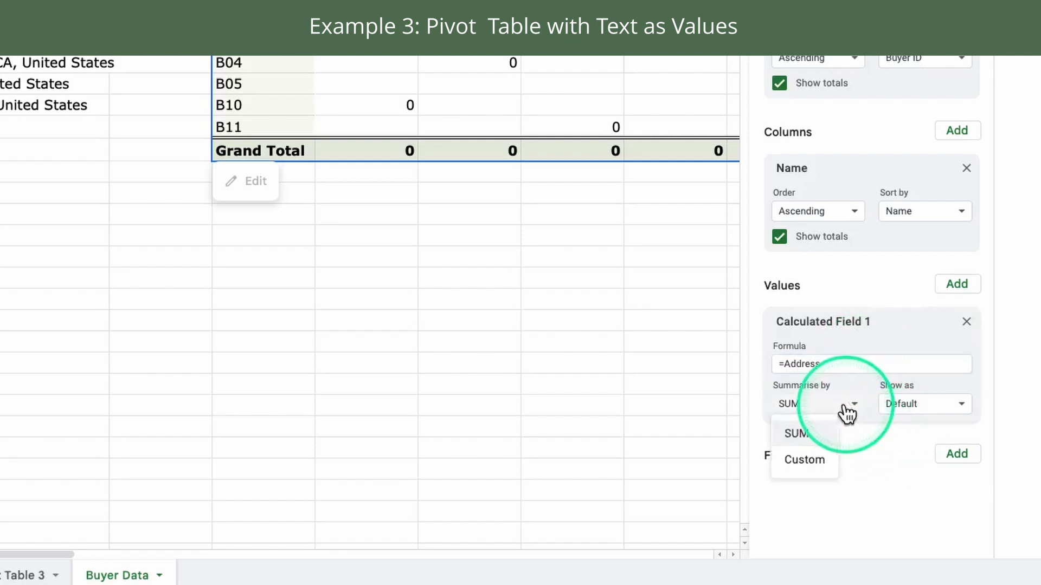
Summarise the calculated field by Custom and wrap text in all pivot cells.
{"action": "left_click", "coordinate": [802, 461]}
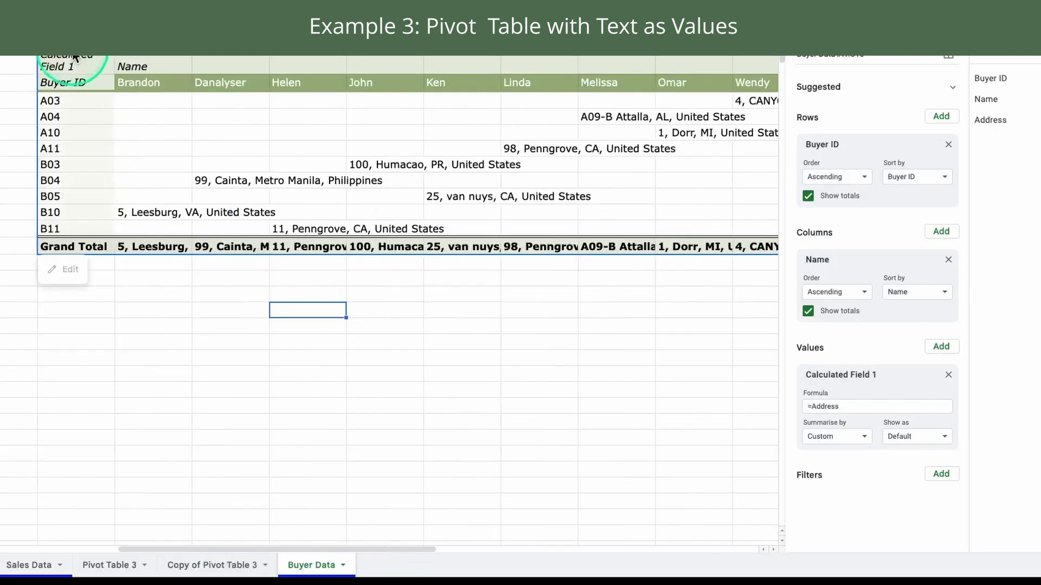
{"action": "left_click_drag", "start_coordinate": [74, 57], "coordinate": [361, 230]}
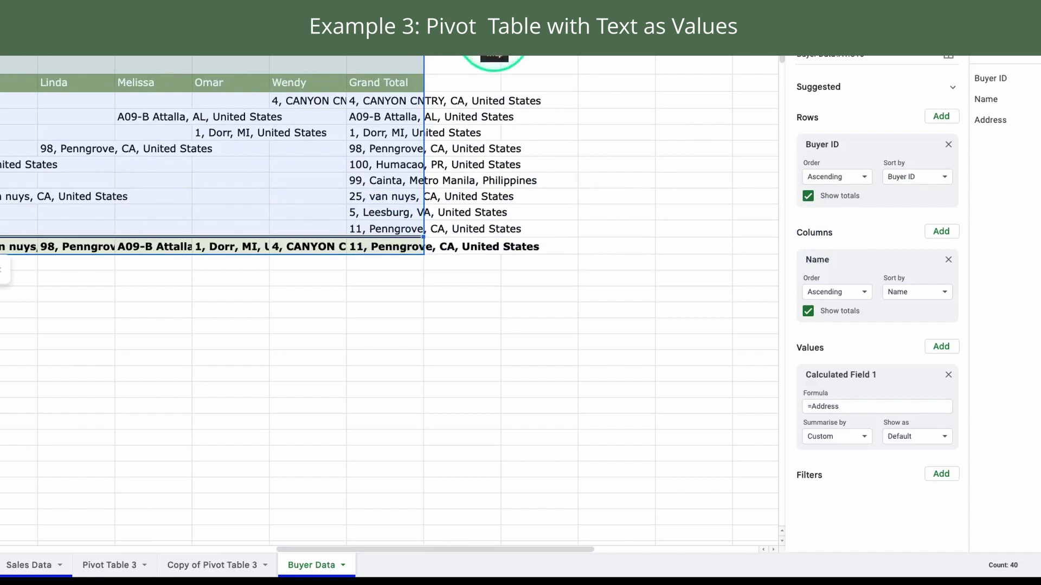
{"action": "left_click", "coordinate": [499, 59]}
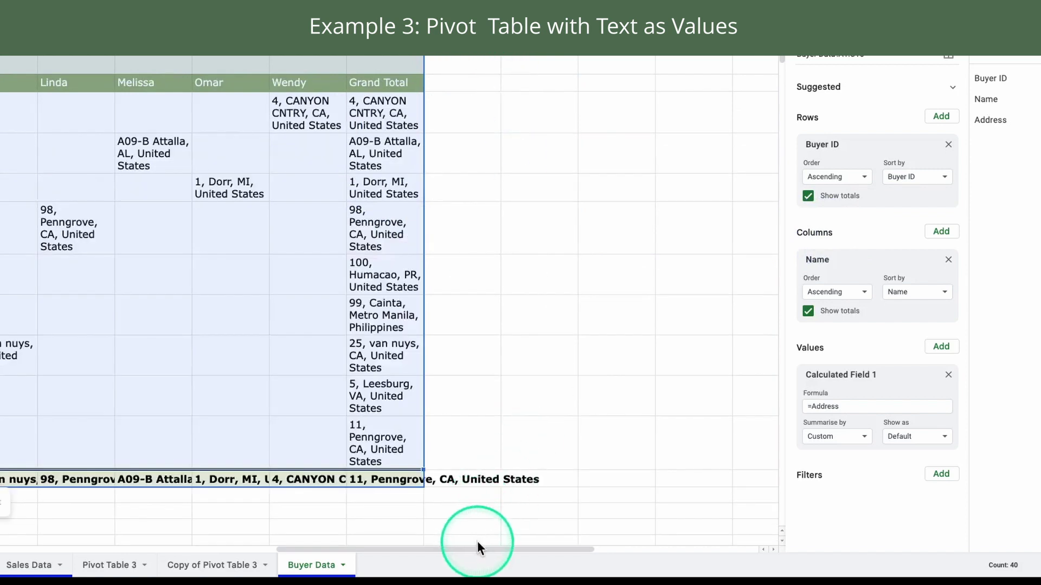
{"action": "left_click_drag", "start_coordinate": [477, 541], "coordinate": [347, 531]}
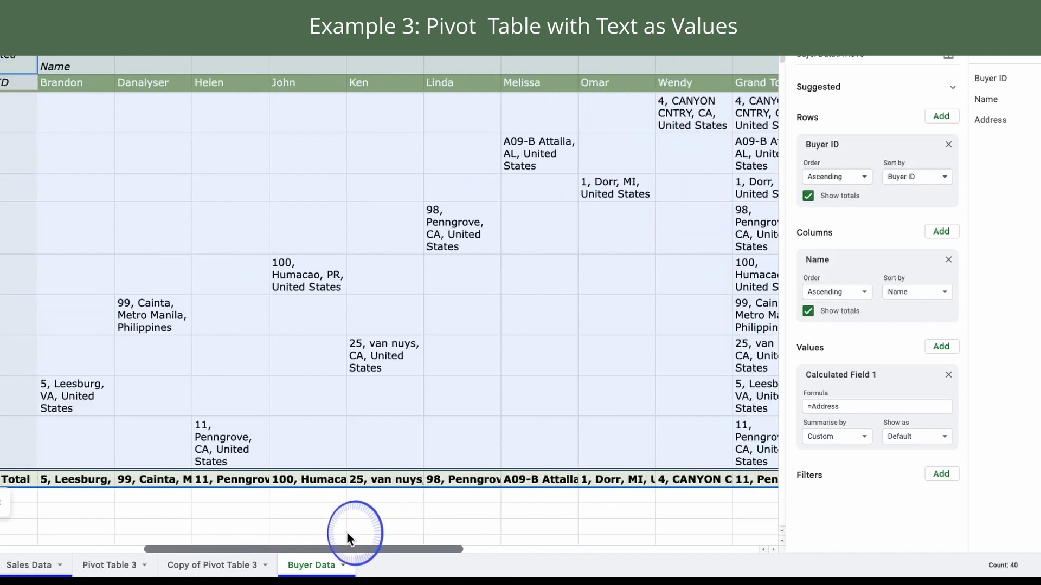
Uncheck Show totals under both Columns and Rows.
{"action": "left_click", "coordinate": [103, 479]}
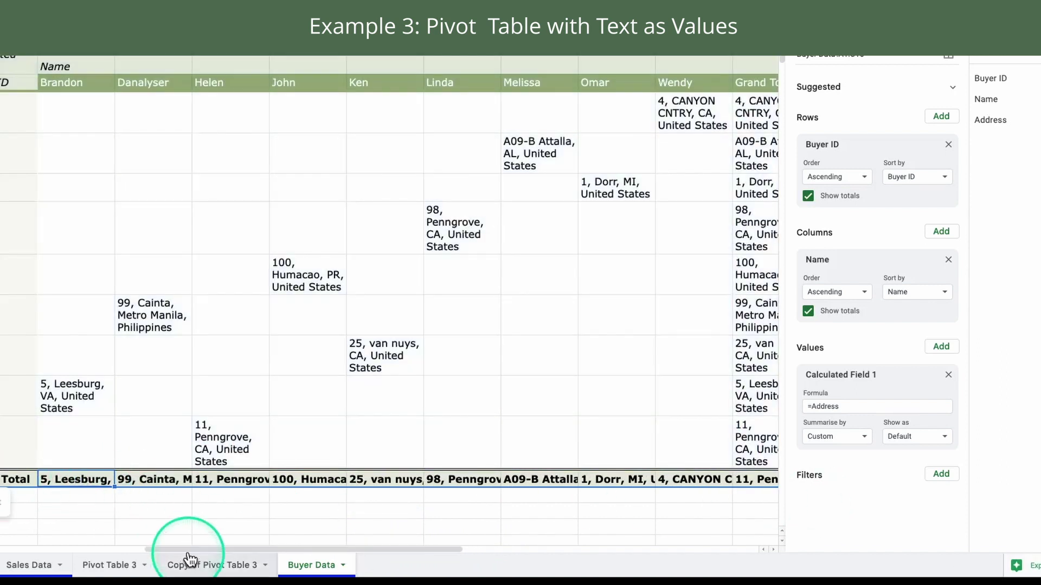
{"action": "left_click_drag", "start_coordinate": [188, 550], "coordinate": [284, 546]}
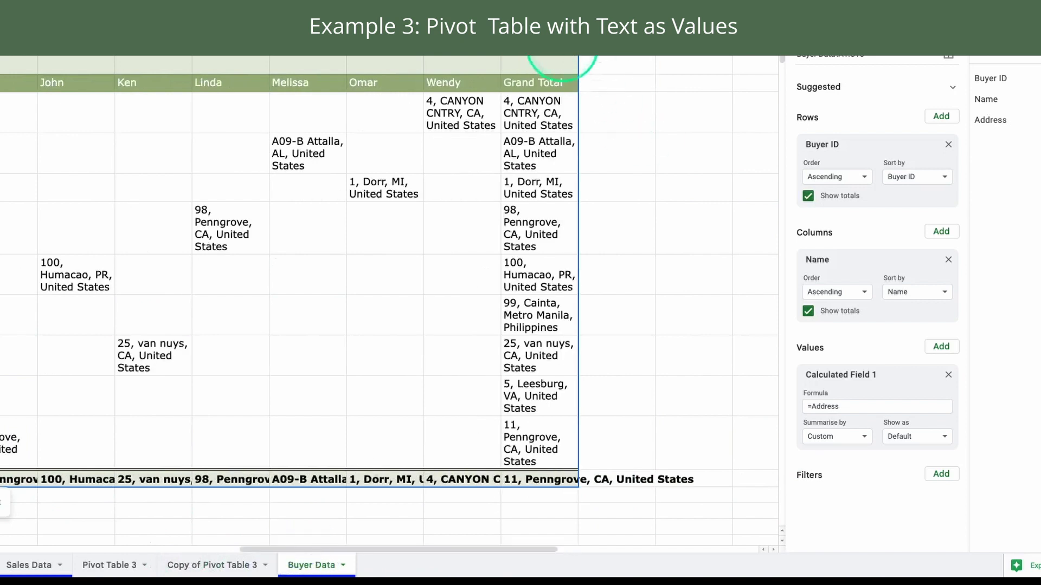
{"action": "left_click", "coordinate": [539, 61]}
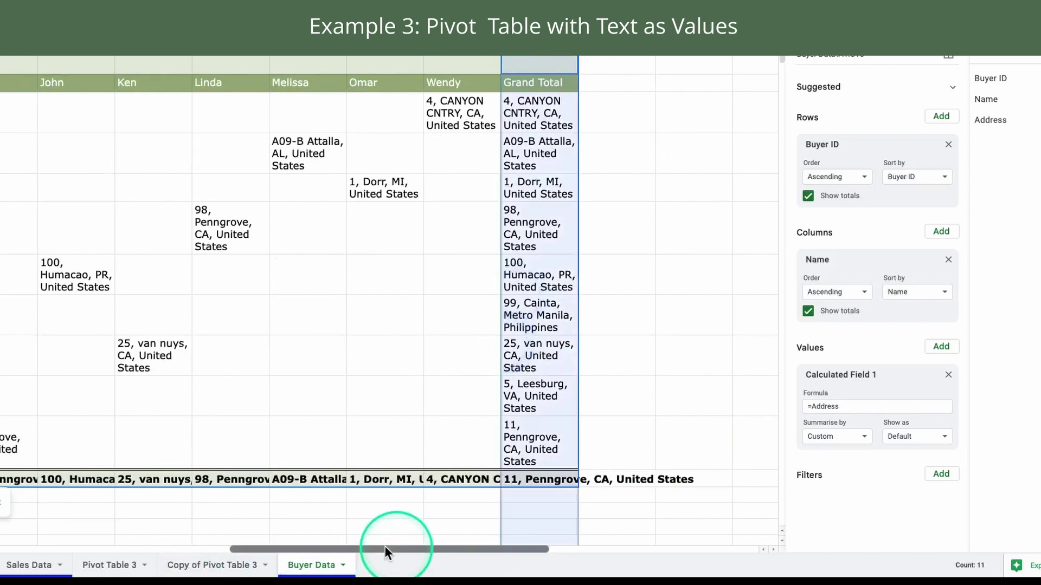
{"action": "left_click_drag", "start_coordinate": [385, 547], "coordinate": [274, 547]}
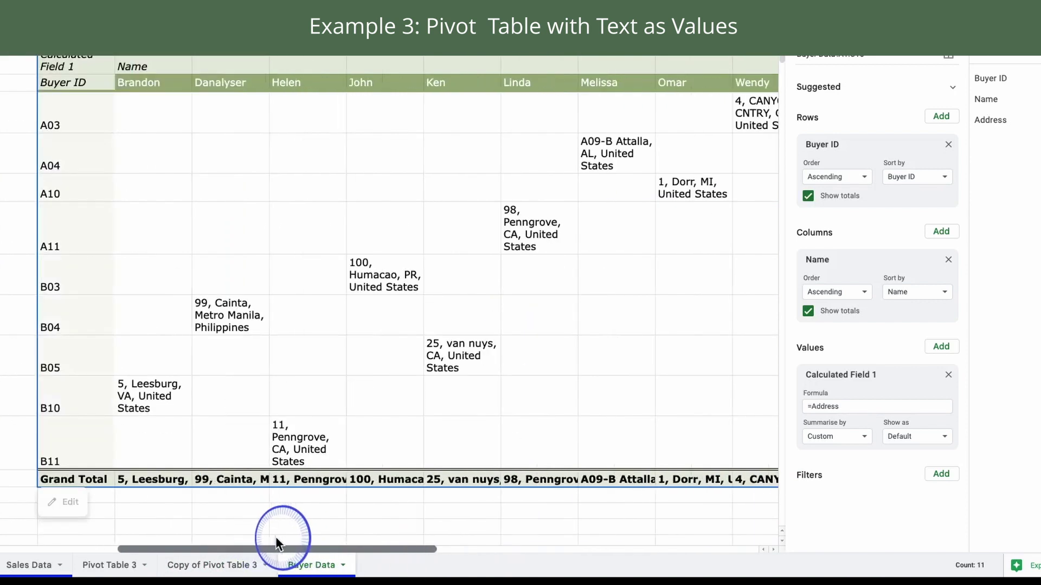
{"action": "left_click", "coordinate": [808, 311]}
{"action": "left_click", "coordinate": [808, 195]}
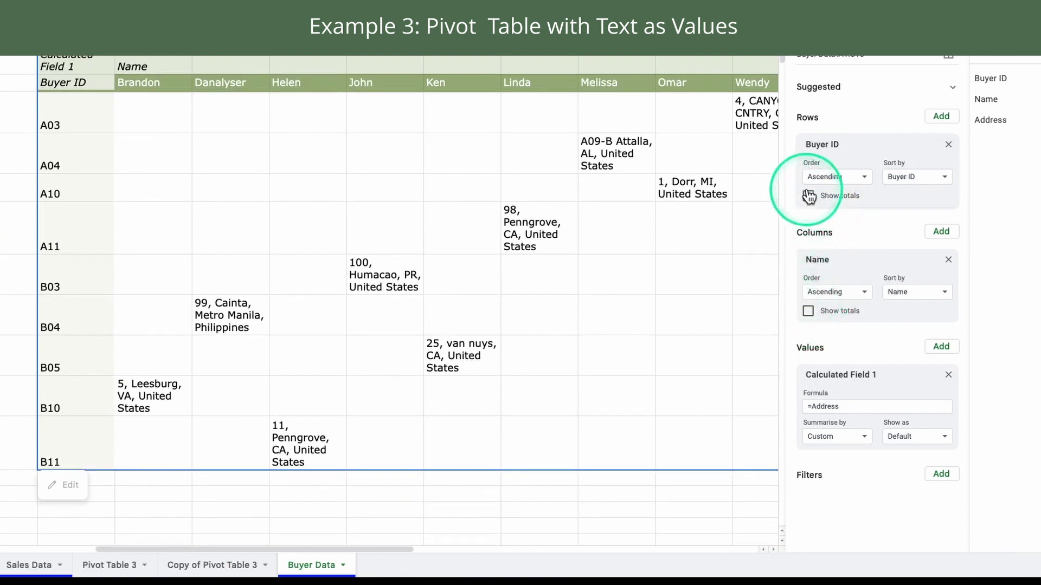
{"action": "left_click_drag", "start_coordinate": [412, 548], "coordinate": [467, 549]}
{"action": "left_click", "coordinate": [420, 429]}
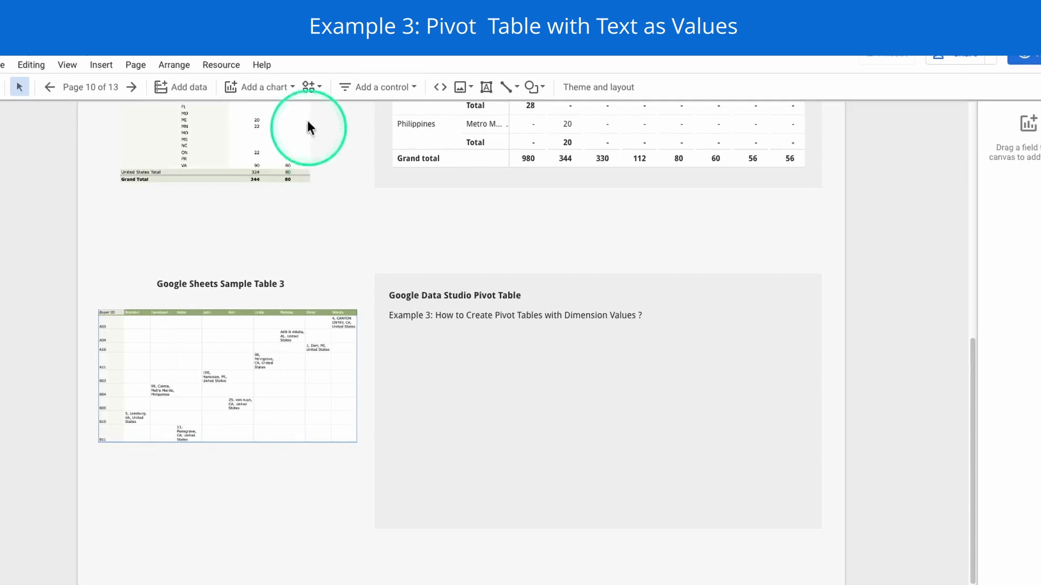
Add a Record Count pivot table by Buyer ID and Name to Example 3, stretched wider and taller.
{"action": "left_click", "coordinate": [274, 92]}
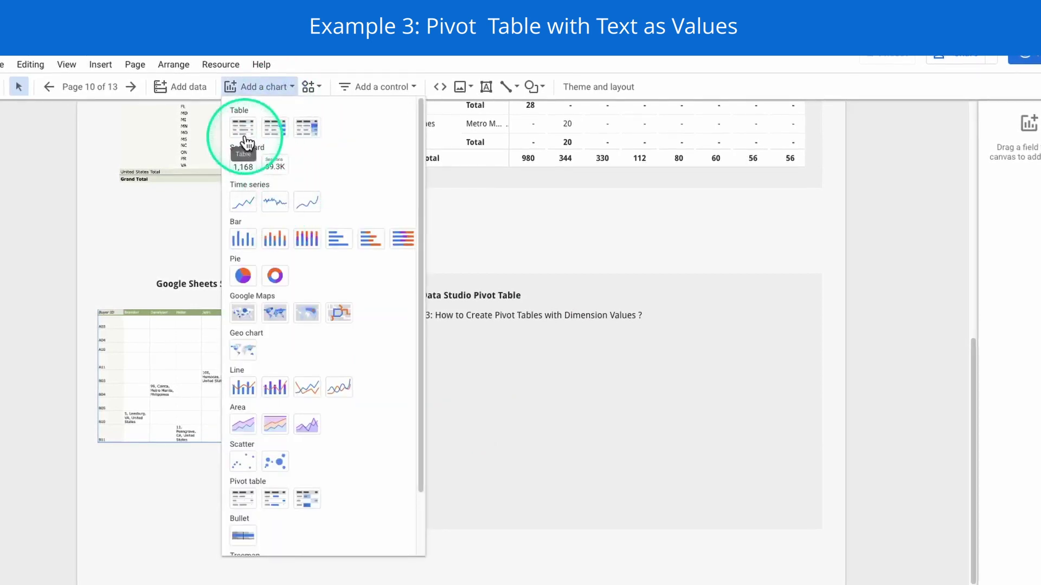
{"action": "left_click", "coordinate": [239, 502]}
{"action": "left_click", "coordinate": [399, 342]}
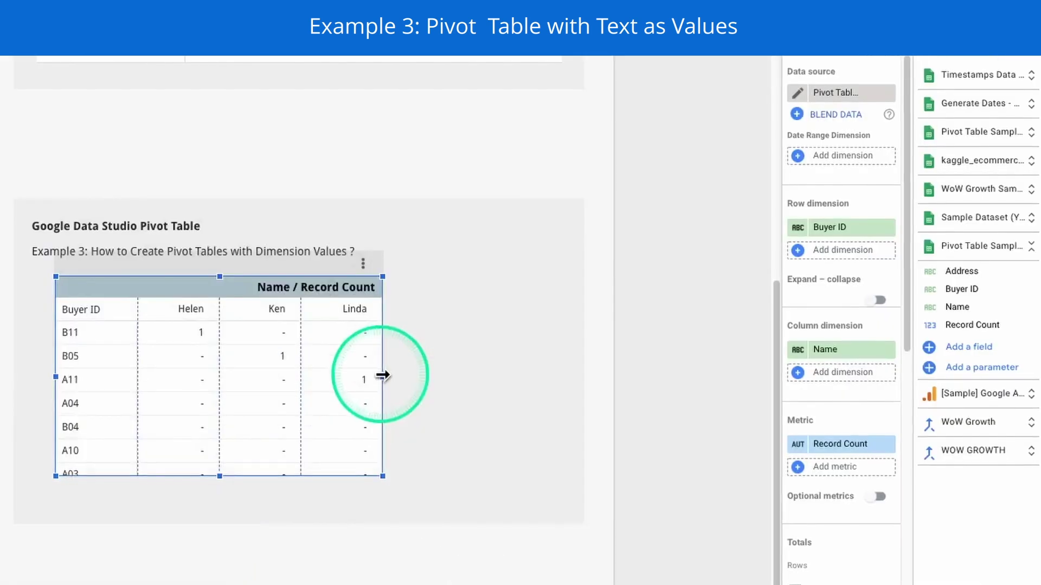
{"action": "left_click_drag", "start_coordinate": [383, 375], "coordinate": [537, 374]}
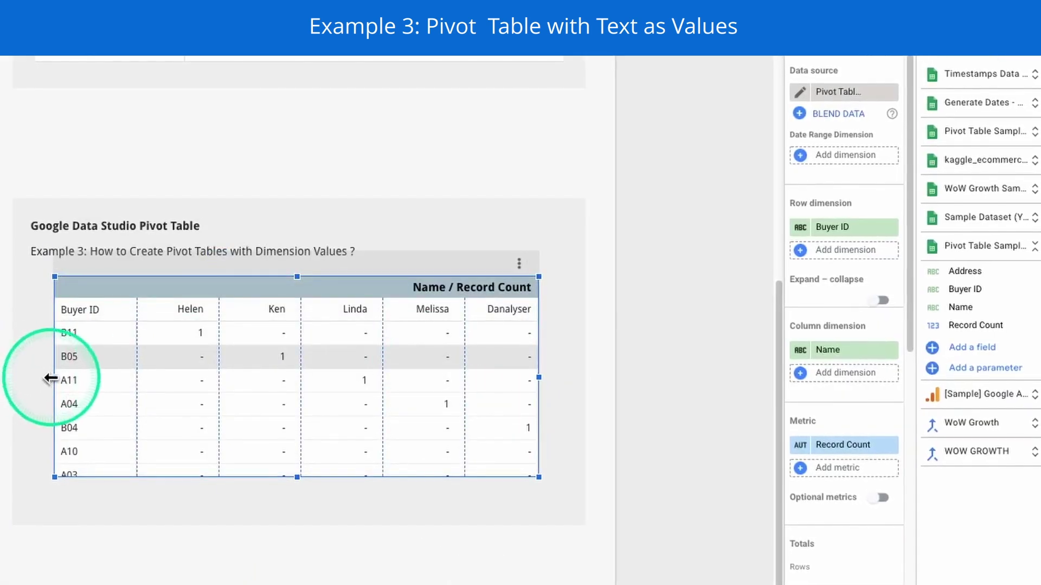
{"action": "left_click_drag", "start_coordinate": [50, 378], "coordinate": [23, 378]}
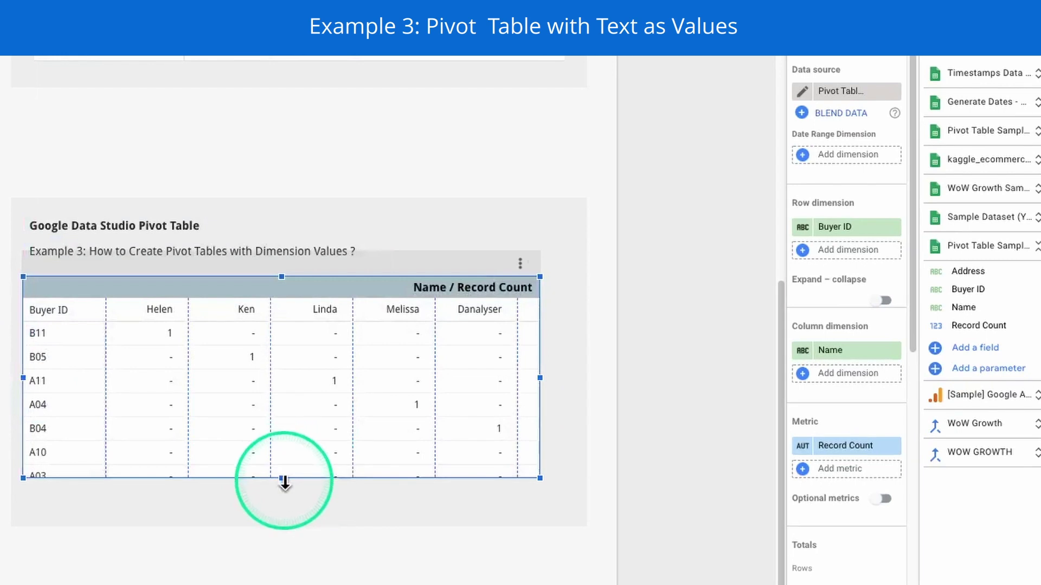
{"action": "left_click_drag", "start_coordinate": [285, 480], "coordinate": [282, 506]}
{"action": "left_click", "coordinate": [156, 359]}
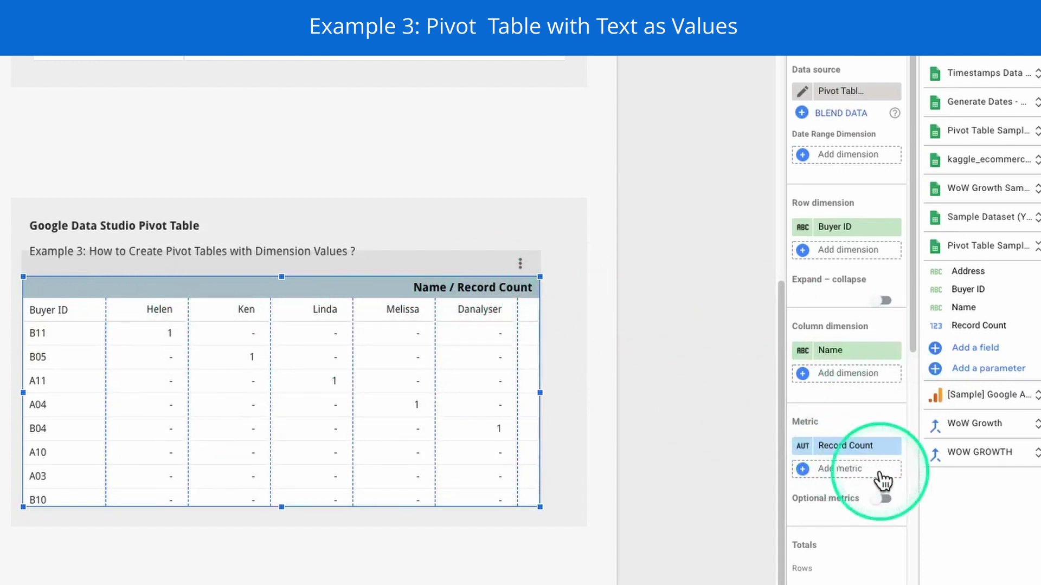
Add a new calculated field to the Buyers data source with the formula MAX(Address).
{"action": "left_click", "coordinate": [969, 356]}
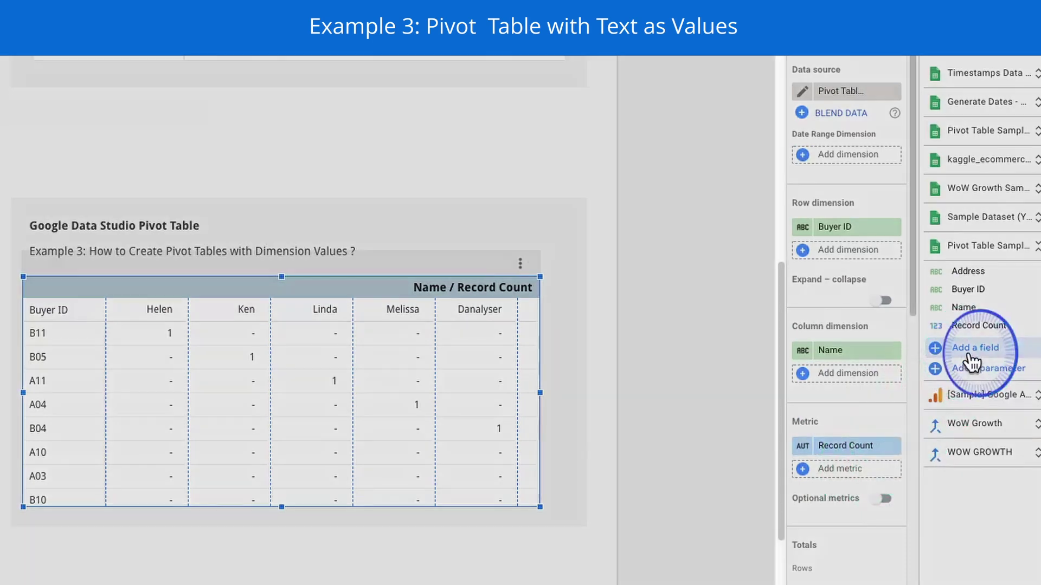
{"action": "left_click", "coordinate": [431, 288]}
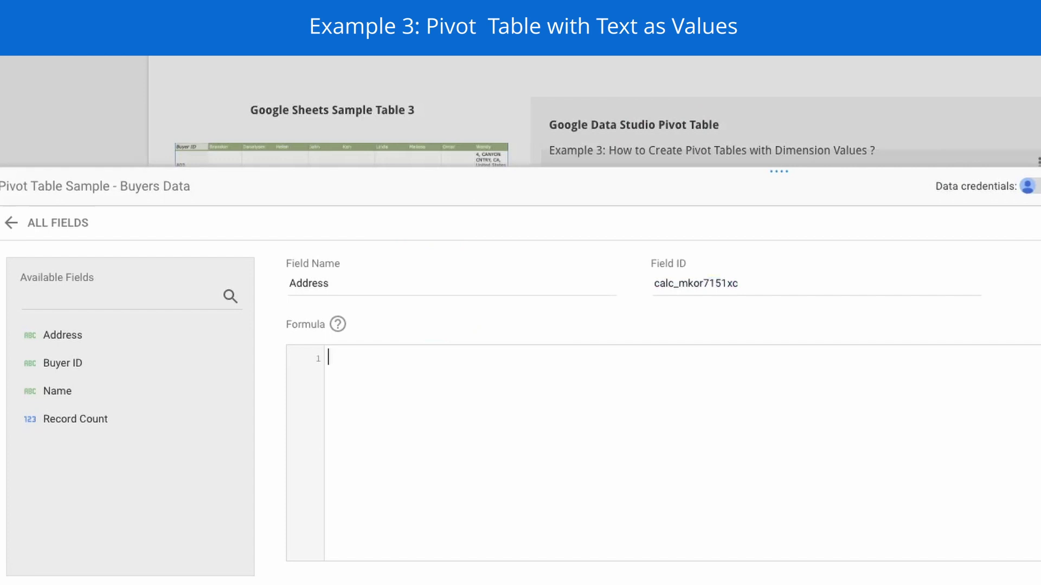
{"action": "type", "text": "MAX"}
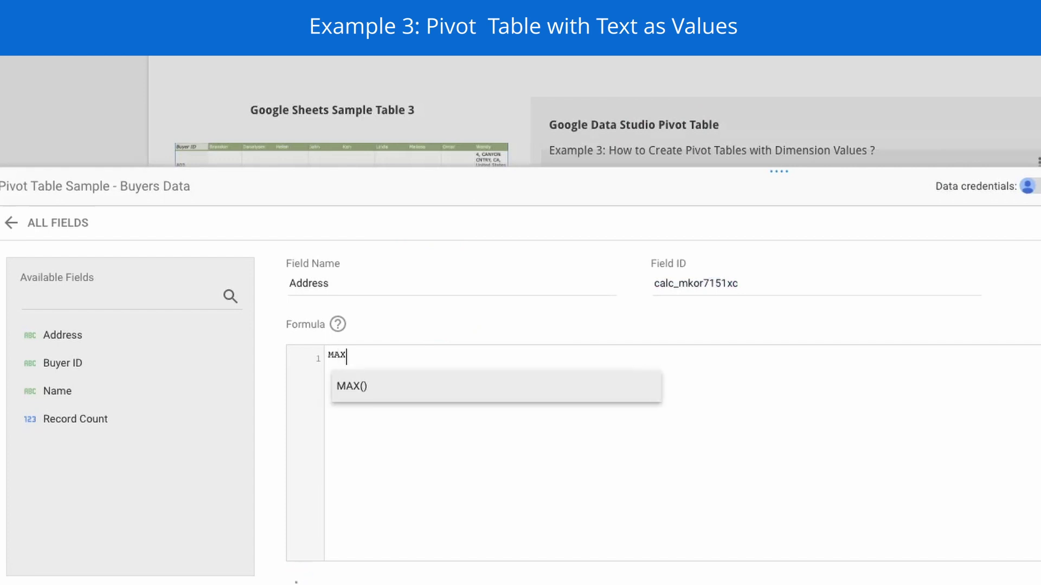
{"action": "key", "text": "Return"}
{"action": "type", "text": "A"}
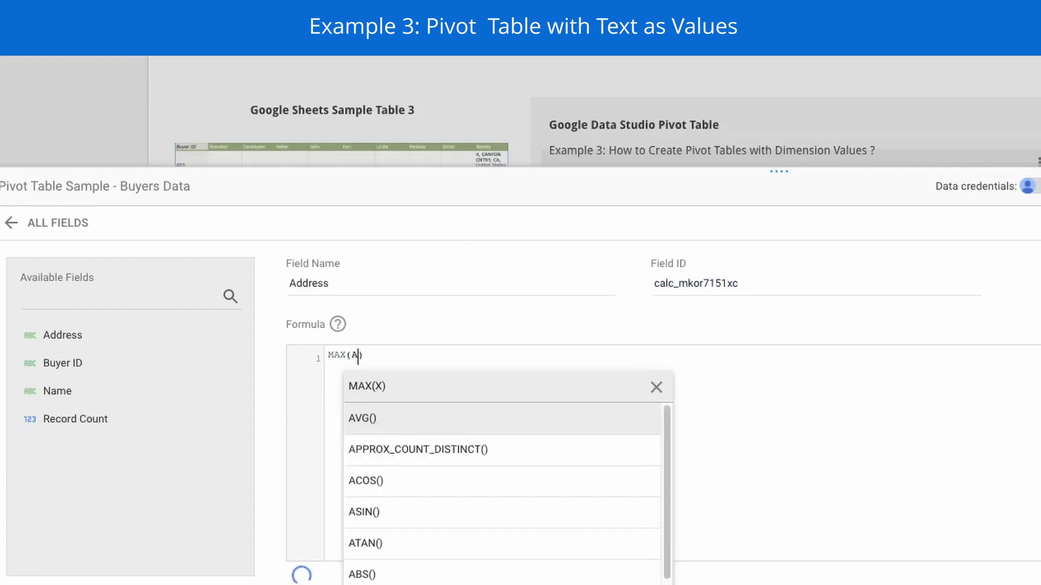
{"action": "type", "text": "ddre"}
{"action": "key", "text": "Return"}
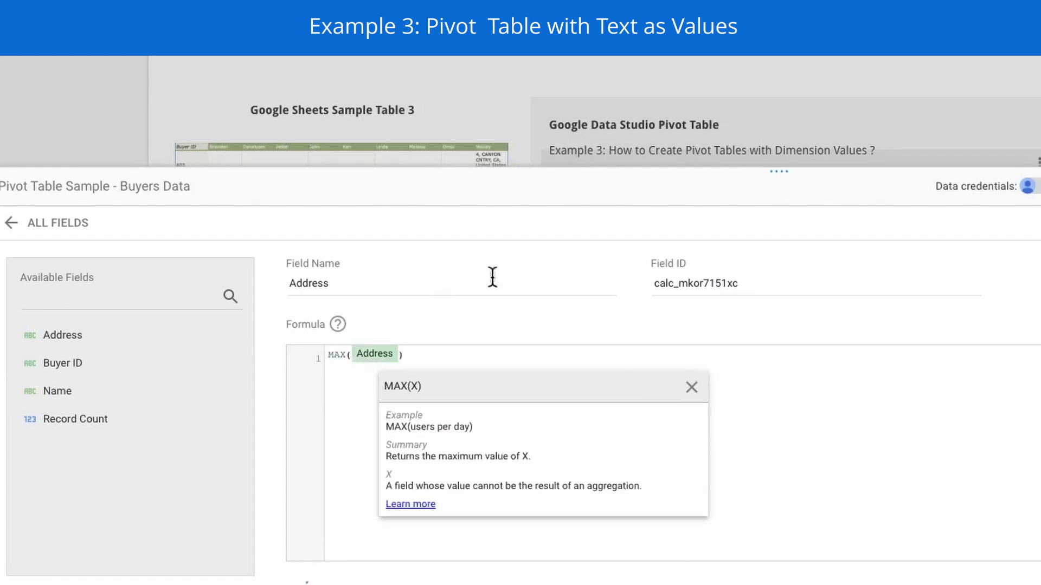
{"action": "left_click_drag", "start_coordinate": [495, 353], "coordinate": [394, 349]}
{"action": "left_click", "coordinate": [495, 359]}
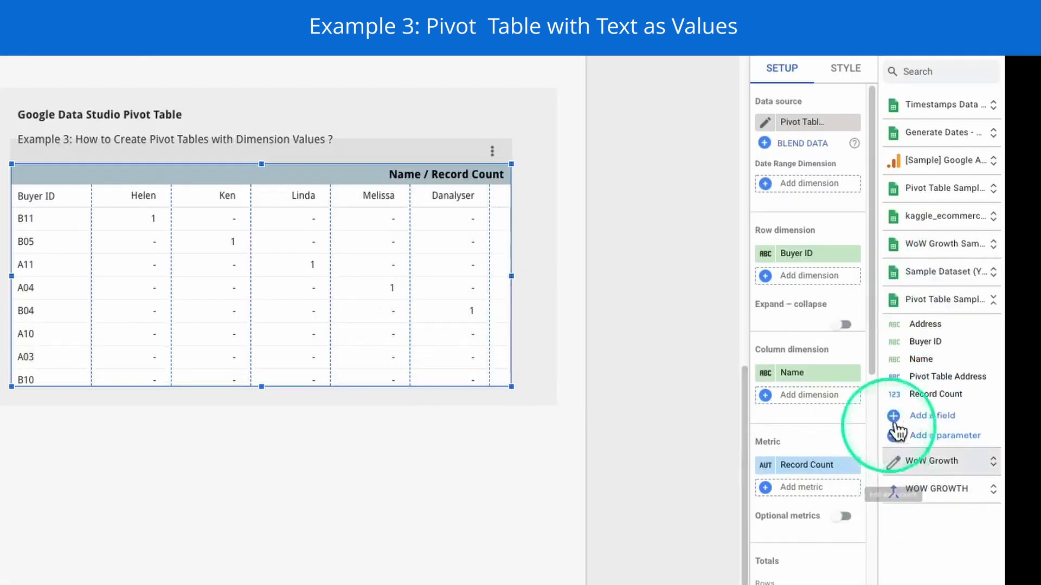
Save the field and set Pivot Table Address as the Example 3 pivot's metric.
{"action": "left_click", "coordinate": [971, 379]}
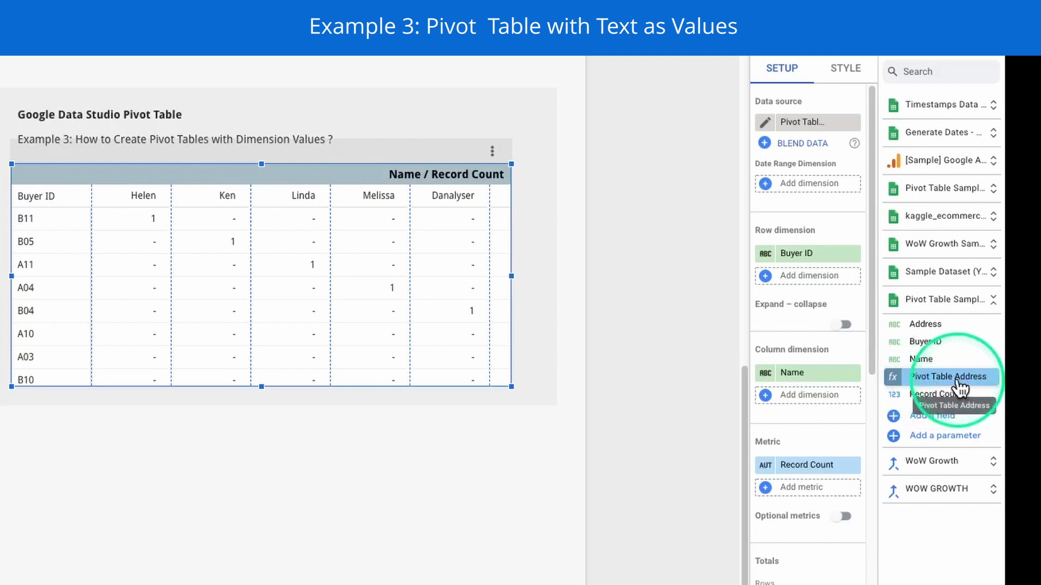
{"action": "left_click_drag", "start_coordinate": [948, 388], "coordinate": [829, 461]}
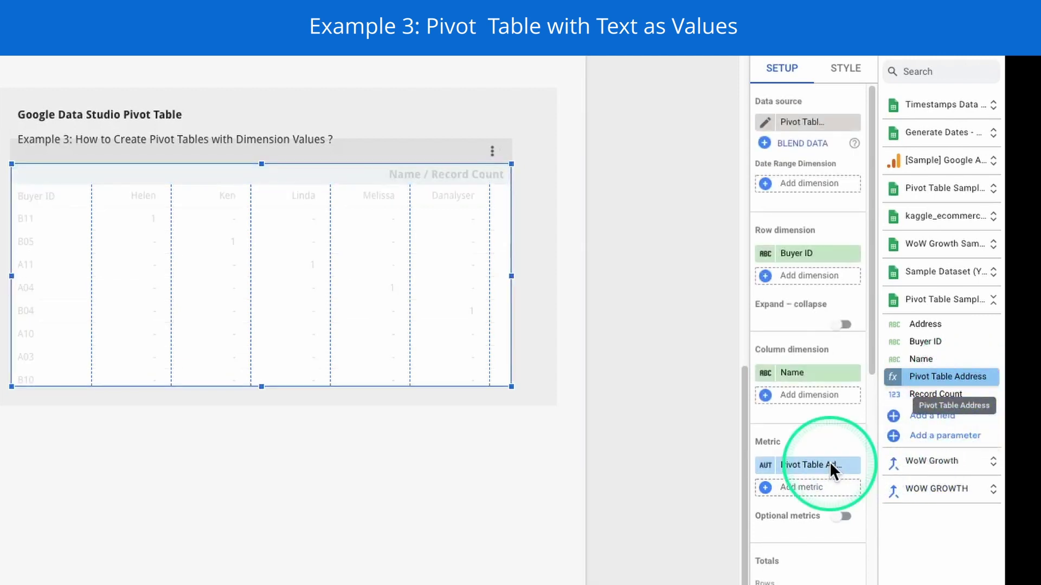
{"action": "left_click", "coordinate": [157, 234]}
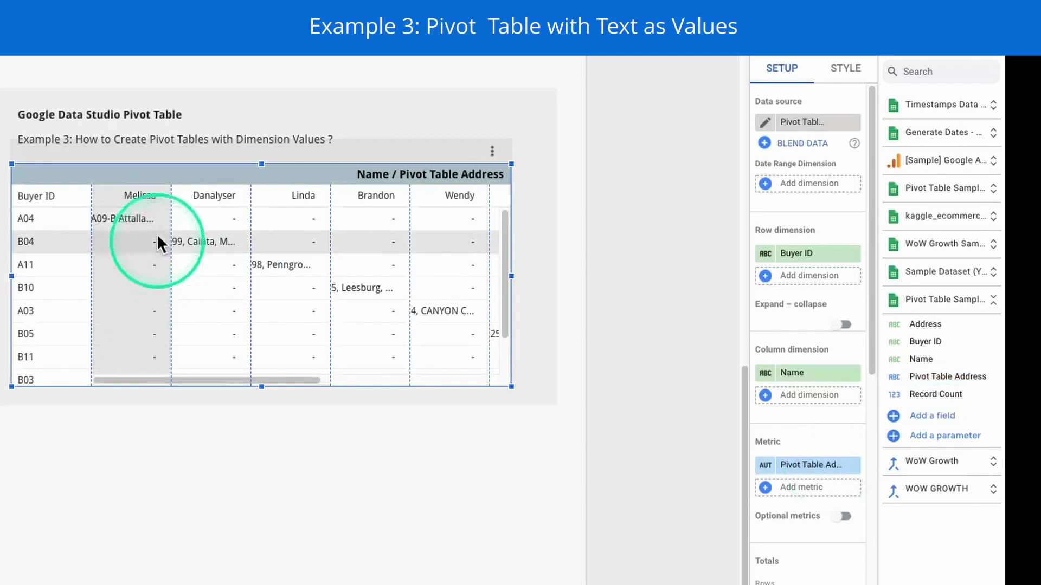
Widen the Name columns, narrow Buyer ID, and move the pivot below the Sheets table.
{"action": "left_click_drag", "start_coordinate": [167, 217], "coordinate": [303, 220]}
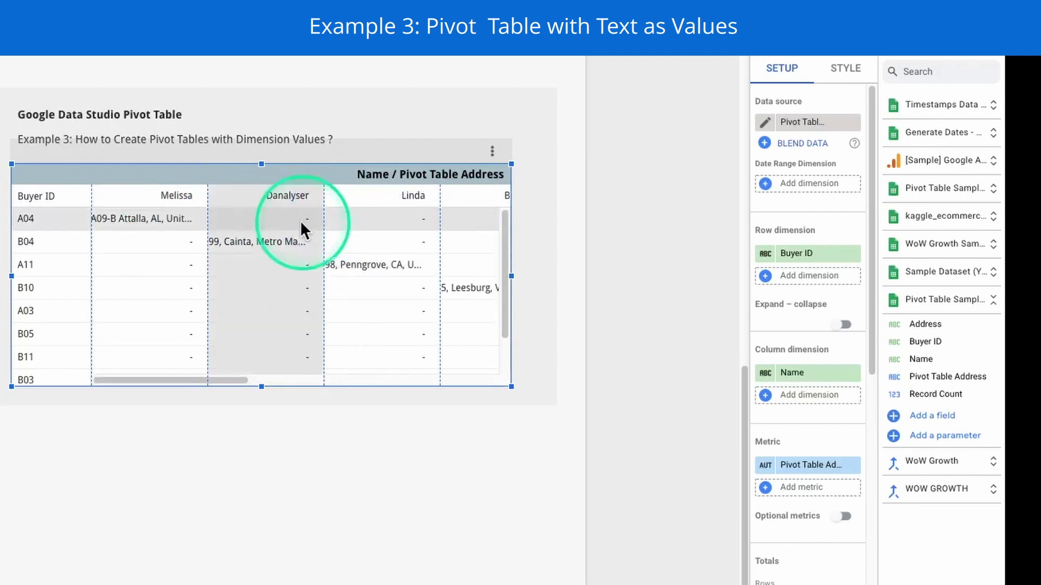
{"action": "left_click_drag", "start_coordinate": [205, 241], "coordinate": [205, 218]}
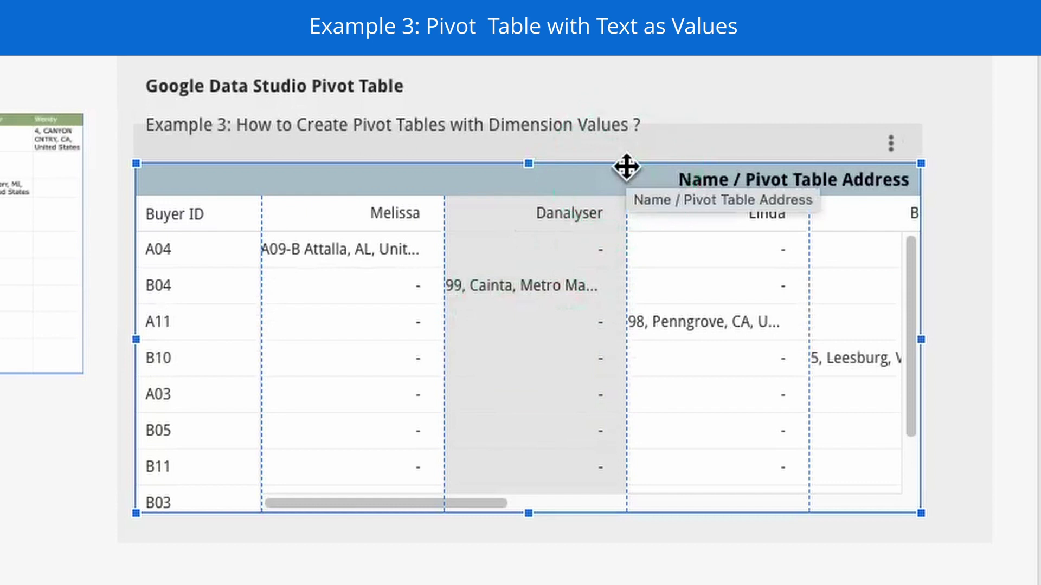
{"action": "left_click", "coordinate": [345, 217]}
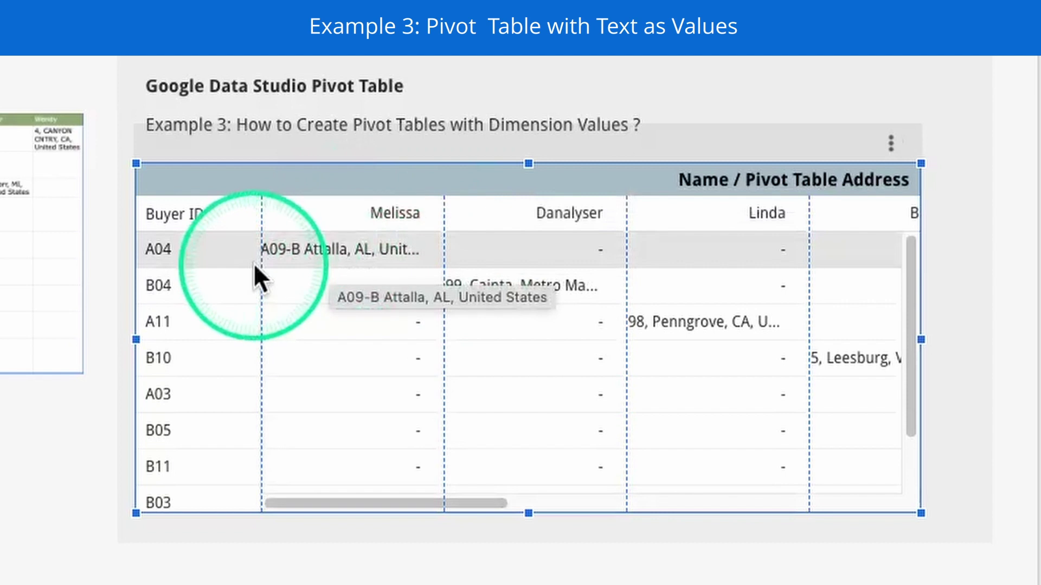
{"action": "left_click_drag", "start_coordinate": [262, 271], "coordinate": [221, 276]}
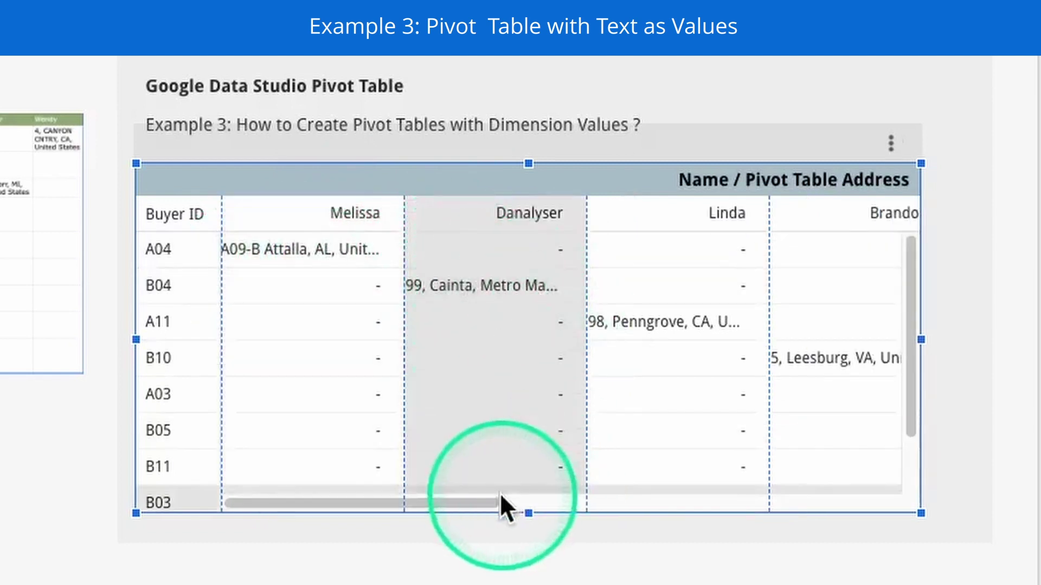
{"action": "left_click_drag", "start_coordinate": [500, 495], "coordinate": [860, 496]}
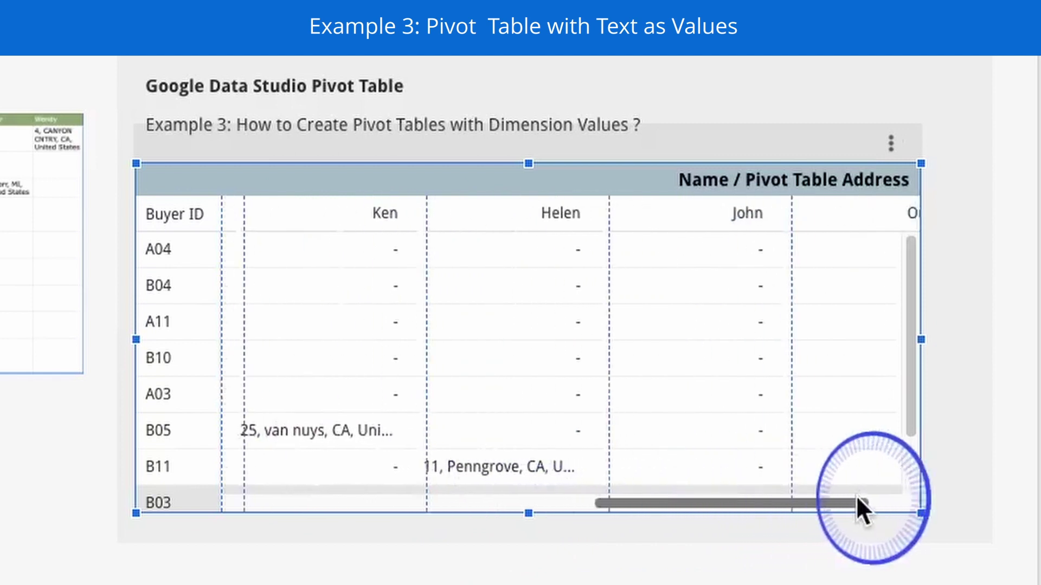
{"action": "left_click_drag", "start_coordinate": [557, 179], "coordinate": [204, 436]}
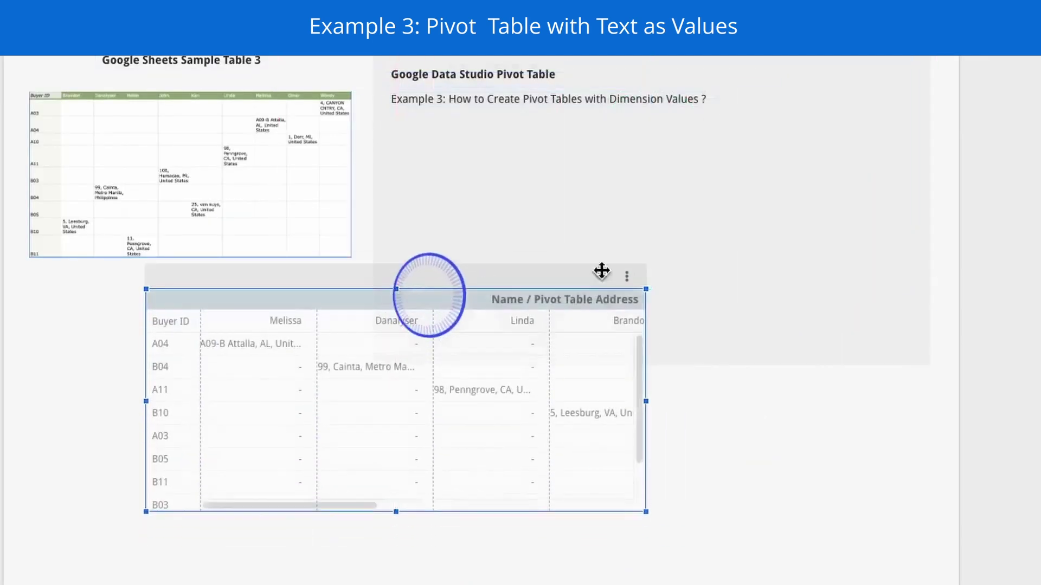
Stretch the pivot table left, right and down so full addresses and every buyer row show.
{"action": "scroll", "coordinate": [906, 272], "scroll_direction": "down", "scroll_amount": 2}
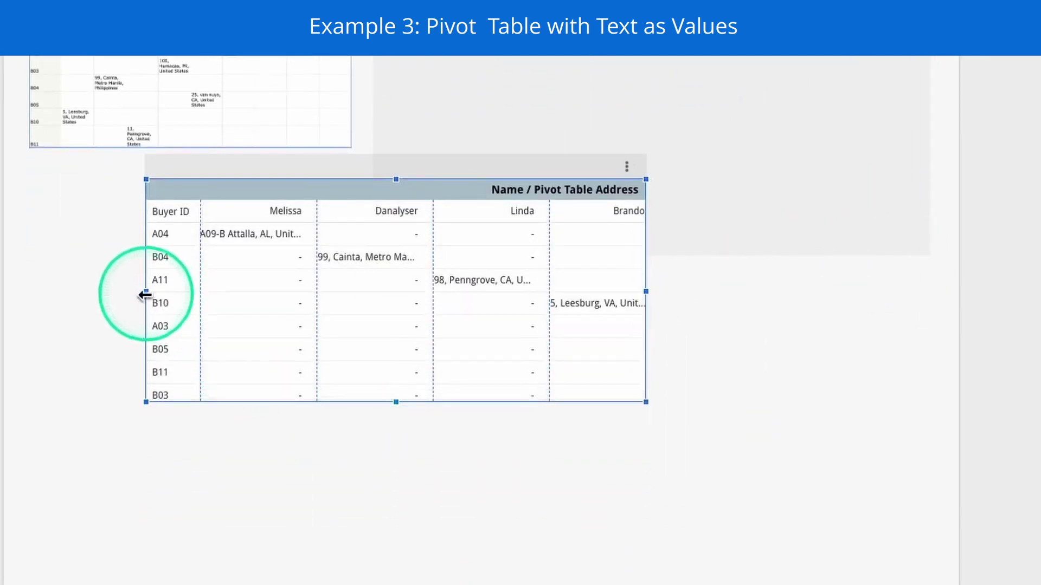
{"action": "left_click_drag", "start_coordinate": [146, 294], "coordinate": [29, 293]}
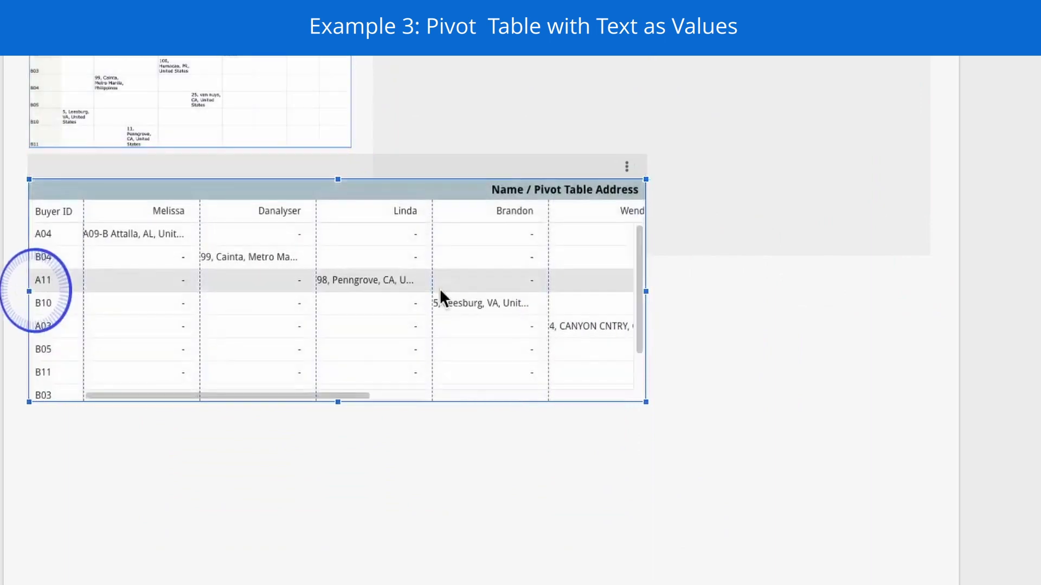
{"action": "left_click", "coordinate": [667, 305]}
{"action": "left_click_drag", "start_coordinate": [649, 292], "coordinate": [939, 292]}
{"action": "left_click_drag", "start_coordinate": [183, 227], "coordinate": [281, 218]}
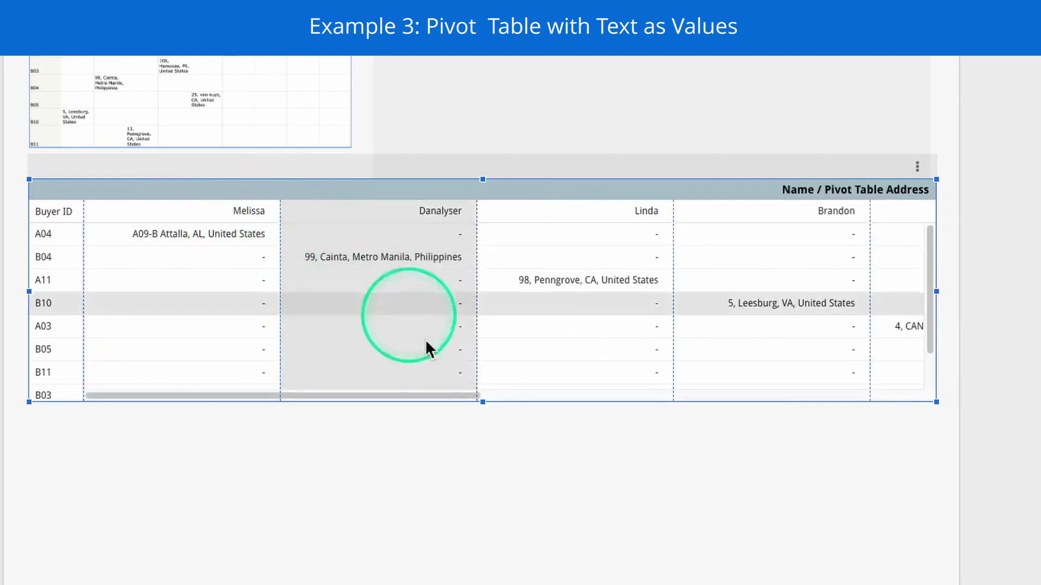
{"action": "left_click_drag", "start_coordinate": [413, 399], "coordinate": [876, 418]}
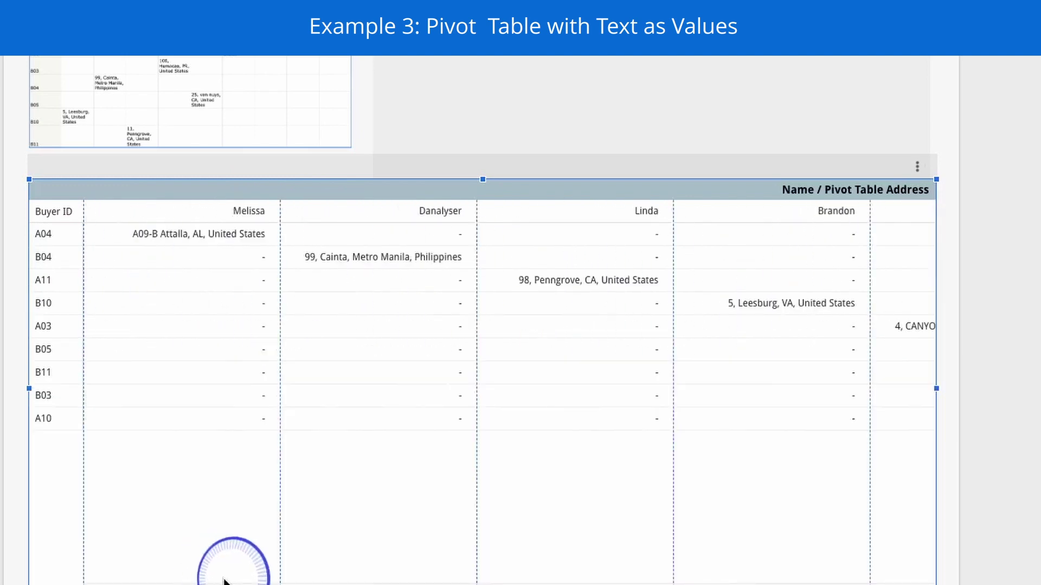
{"action": "left_click_drag", "start_coordinate": [225, 583], "coordinate": [183, 532]}
{"action": "left_click", "coordinate": [198, 233]}
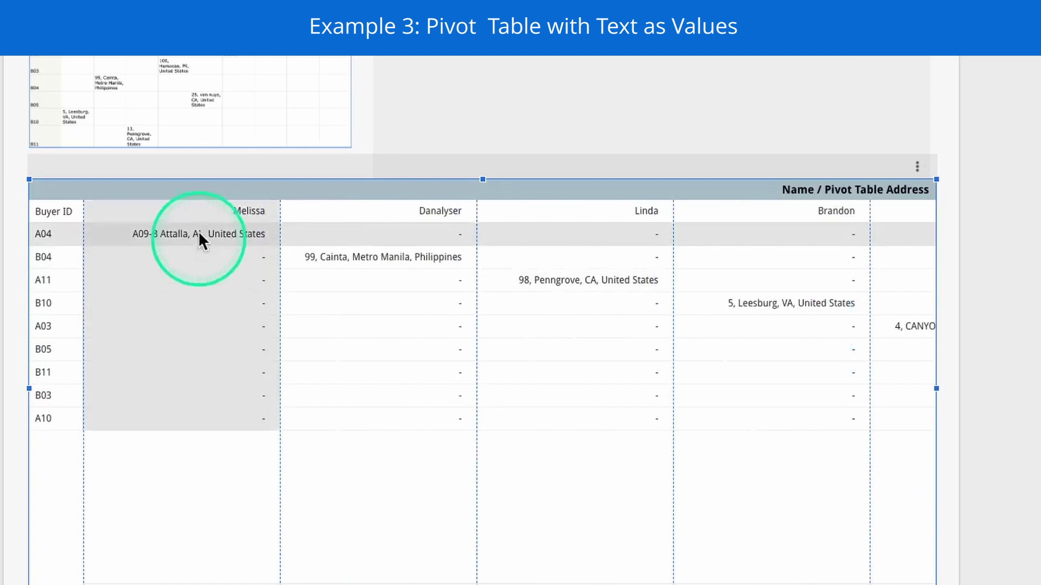
{"action": "left_click", "coordinate": [53, 219]}
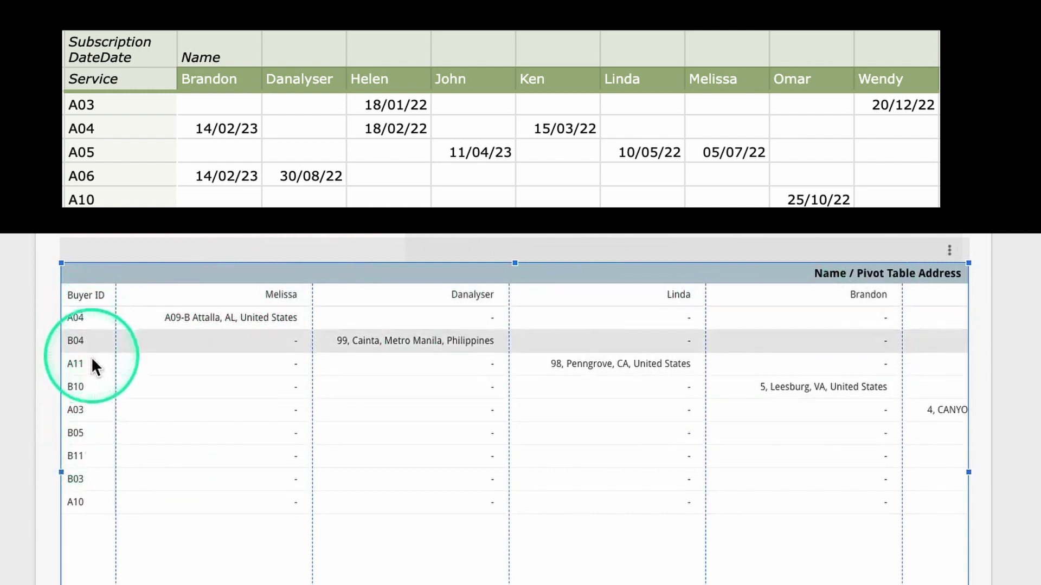
{"action": "left_click", "coordinate": [848, 570]}
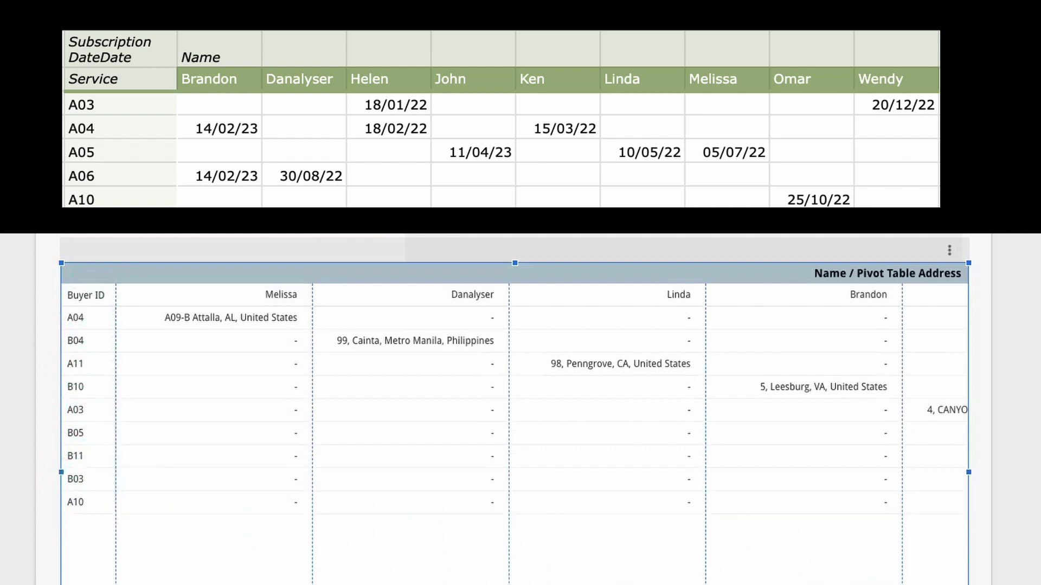